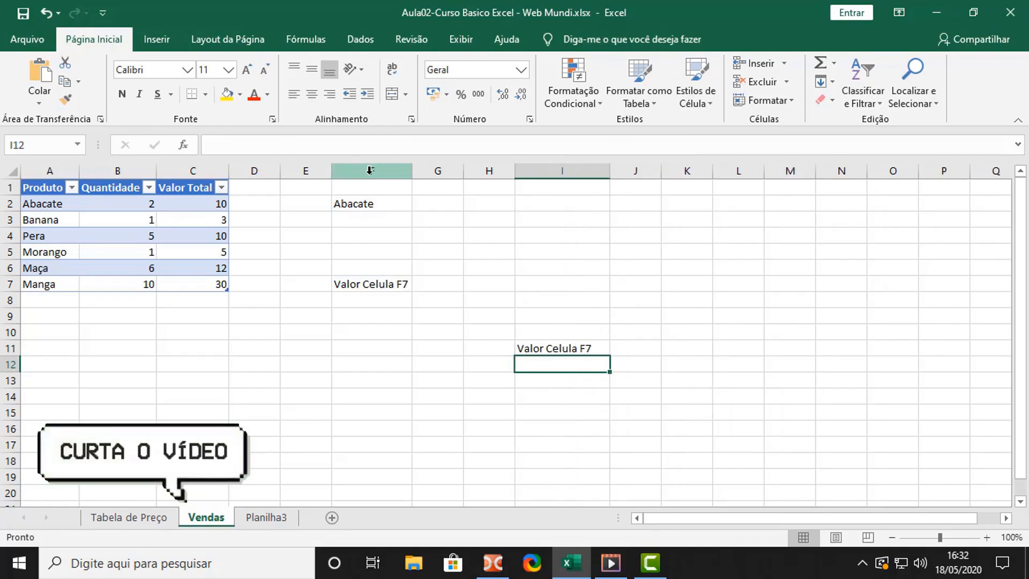
# - Clear the contents of columns F through I on the Vendas sheet
pyautogui.moveTo(370, 171); pyautogui.dragTo(551, 186)
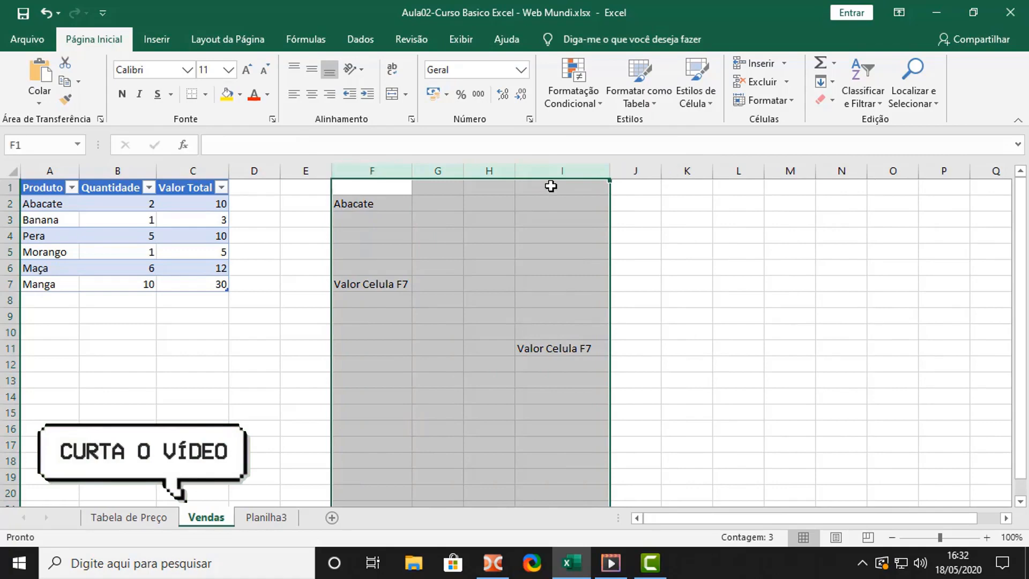
pyautogui.press('Delete')
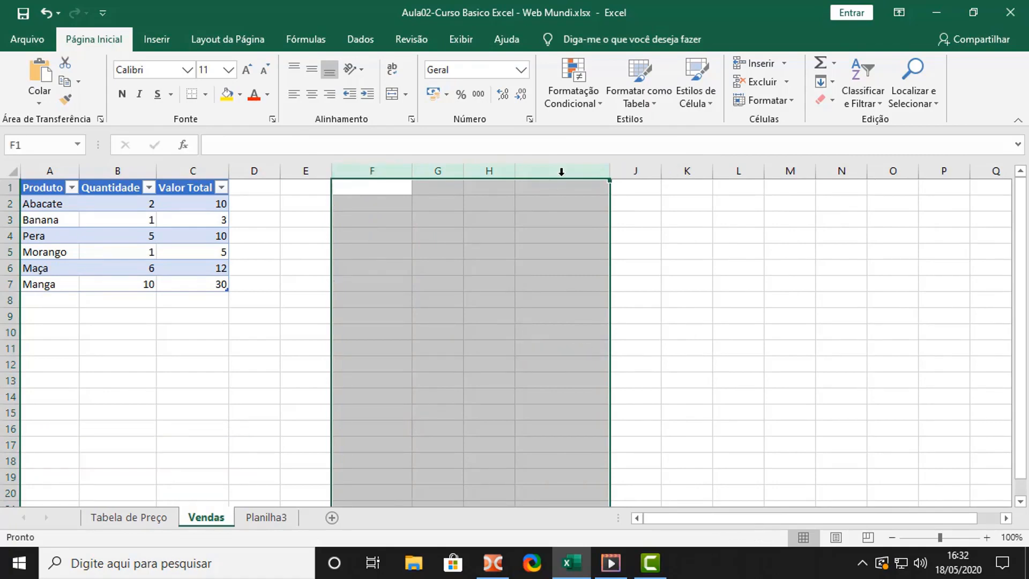
# - Replace Abacate's Valor Total in C2 with a reference to its 2020 price, cell B3 of the Tabela de Preço sheet
pyautogui.click(197, 204)
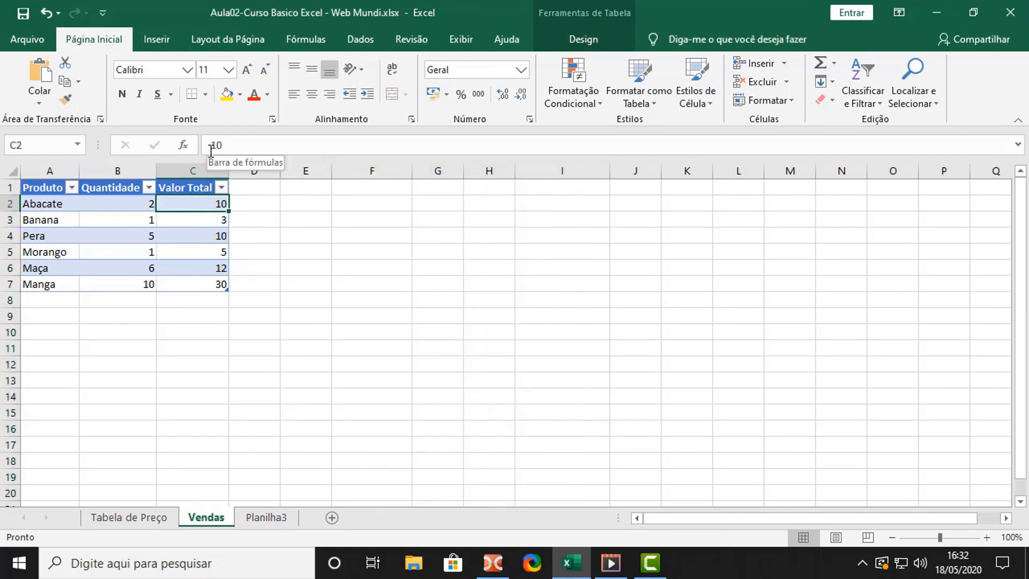
pyautogui.click(129, 517)
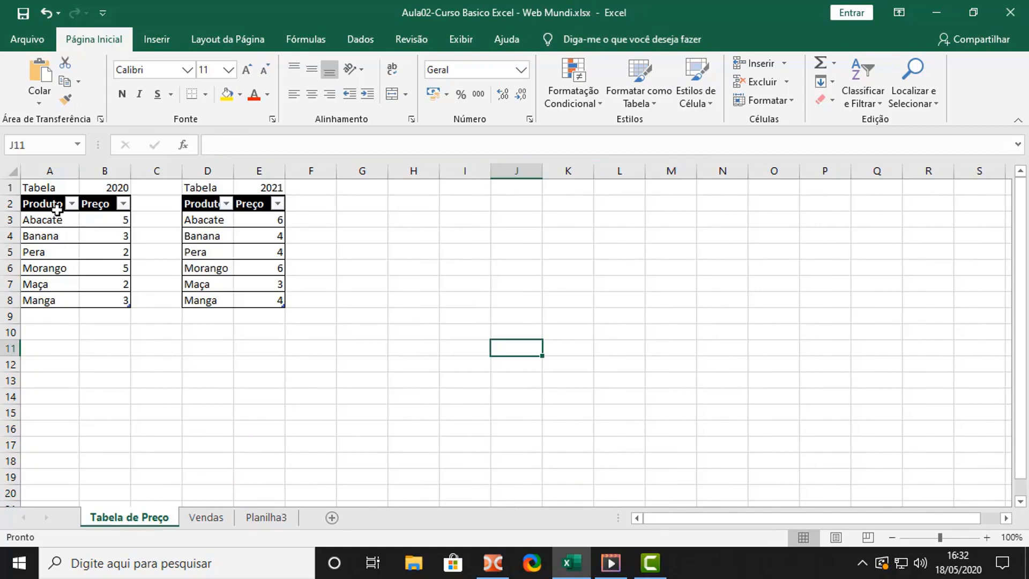
pyautogui.click(52, 219)
pyautogui.click(110, 215)
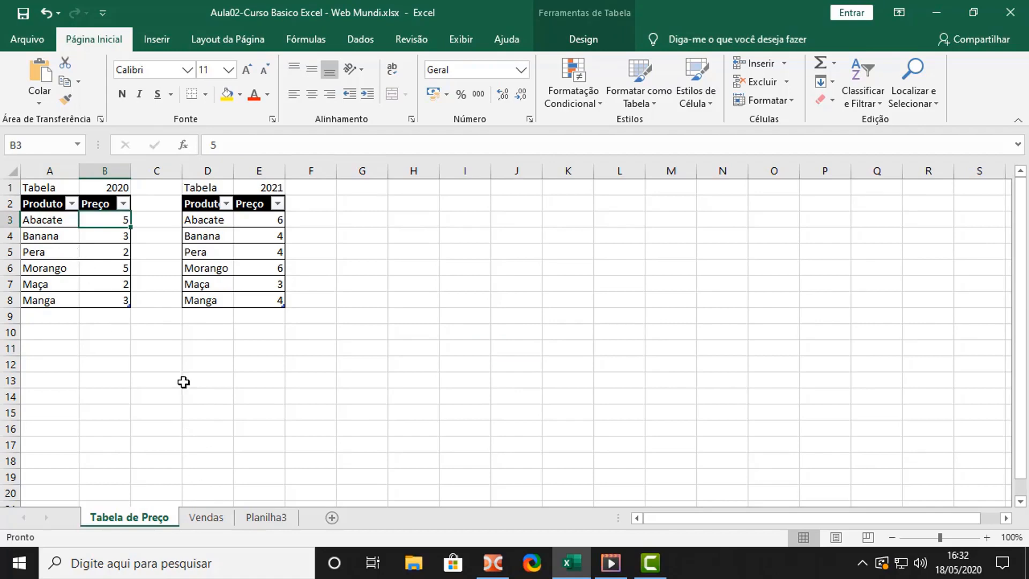
pyautogui.click(211, 519)
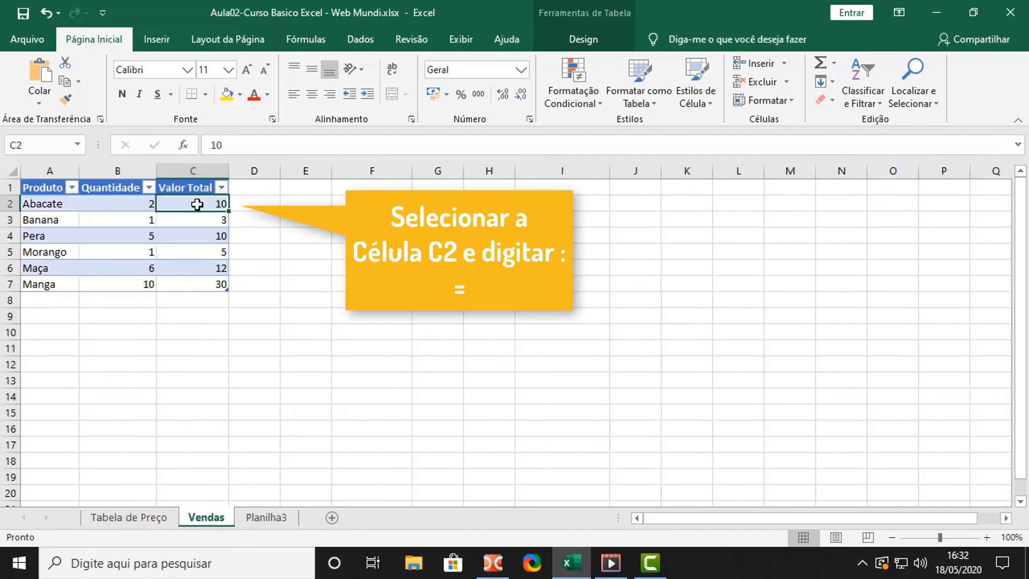
pyautogui.write('=')
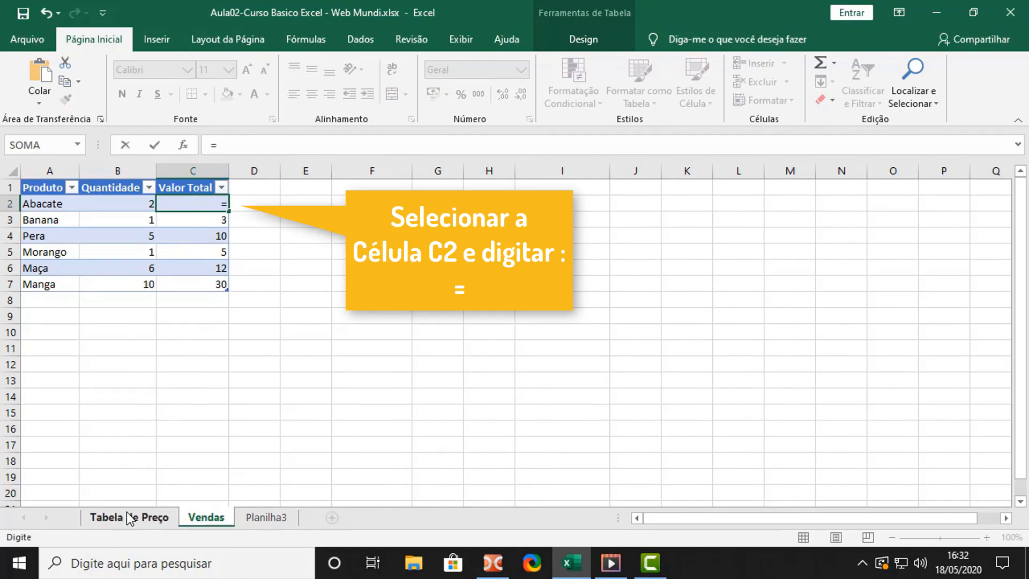
pyautogui.click(128, 517)
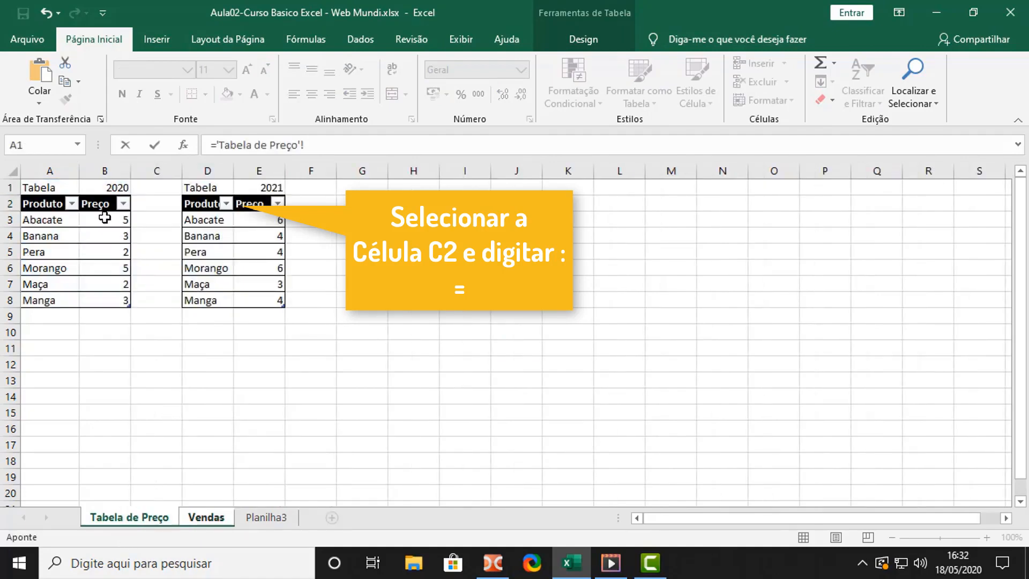
pyautogui.click(103, 222)
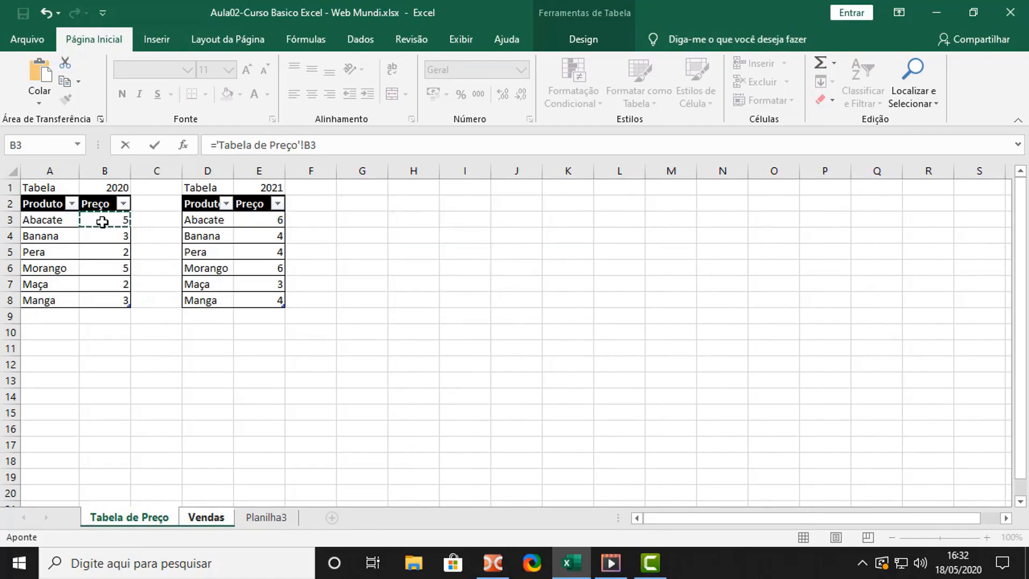
pyautogui.press('Return')
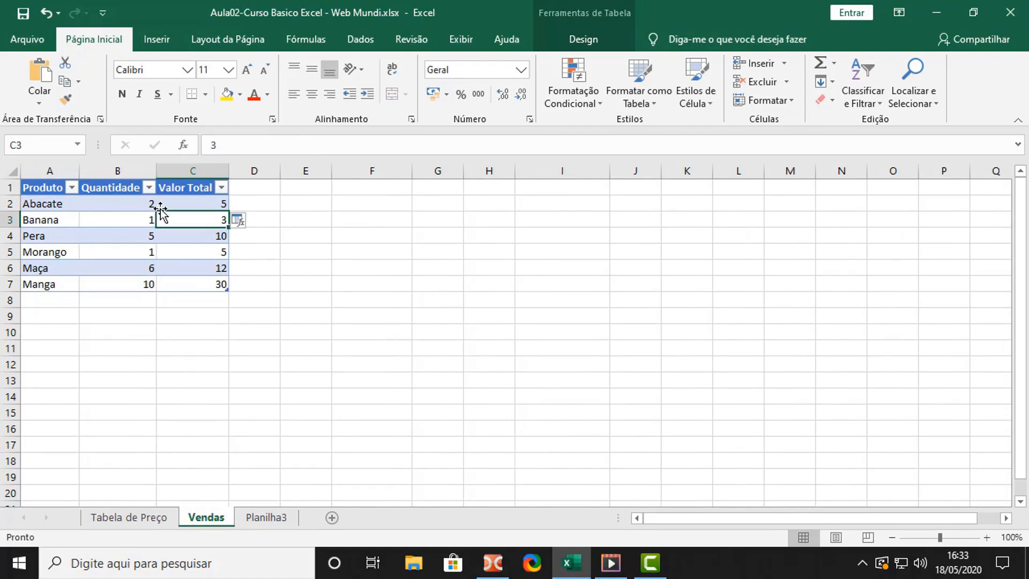
pyautogui.click(202, 198)
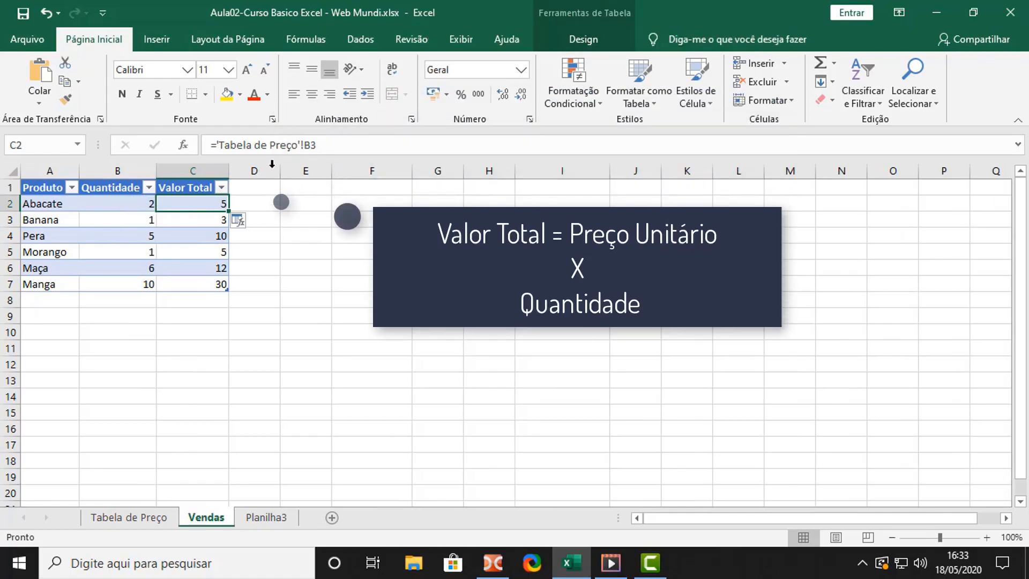
pyautogui.click(329, 144)
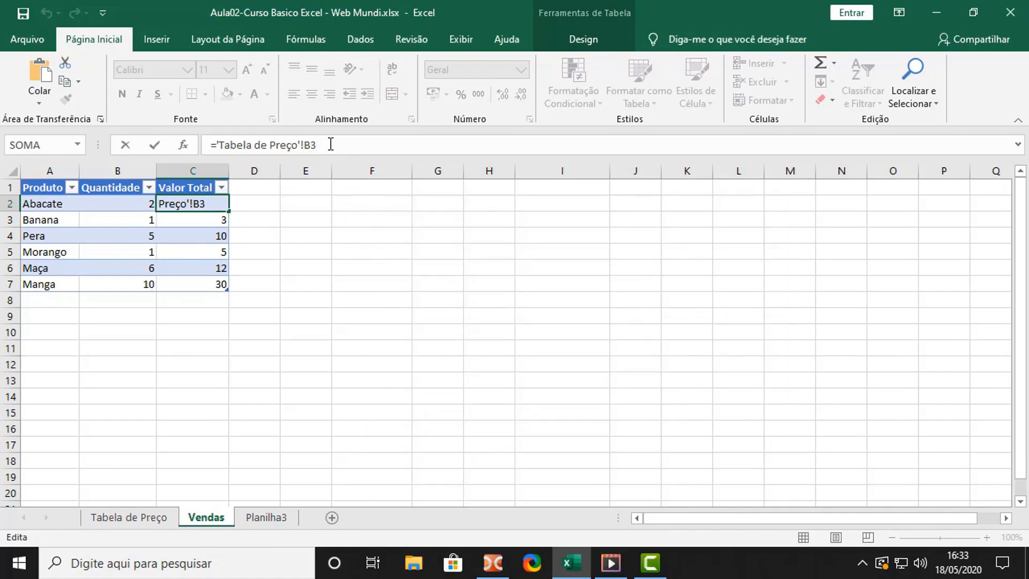
pyautogui.write('*')
pyautogui.click(127, 203)
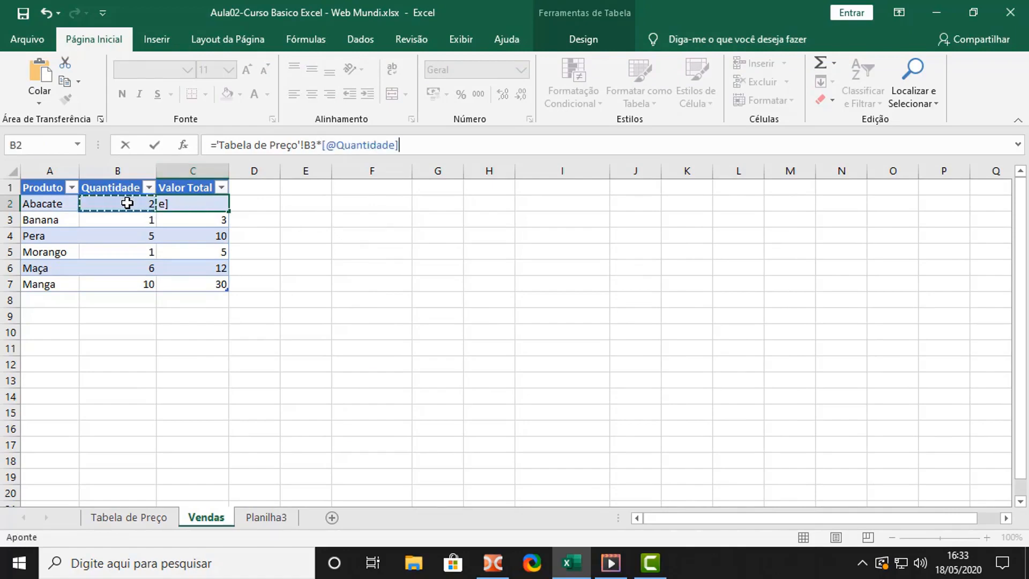
pyautogui.press('Return')
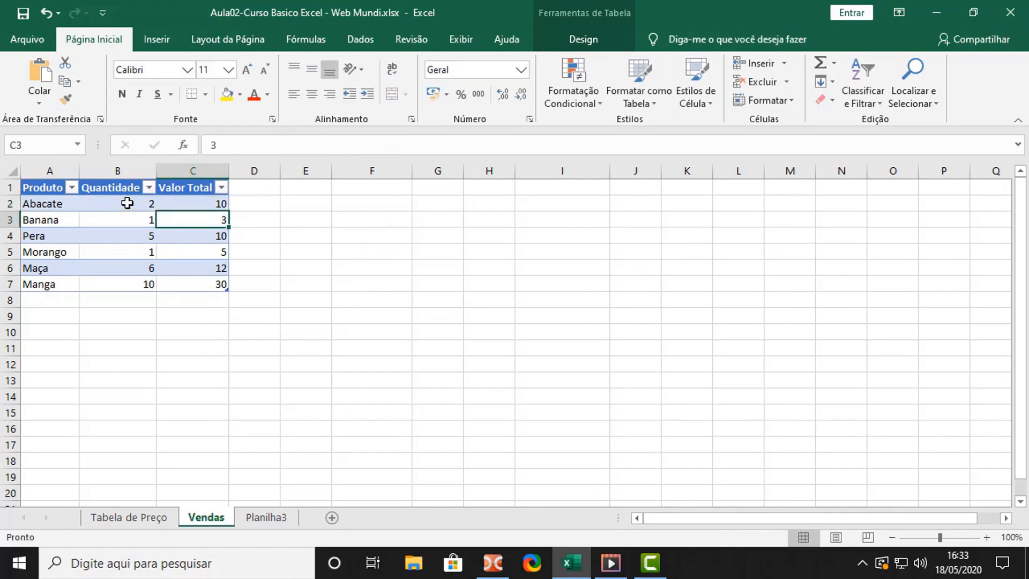
# - Review the C2 formula against the price sheet and fill it down the Valor Total column through C7
pyautogui.click(189, 199)
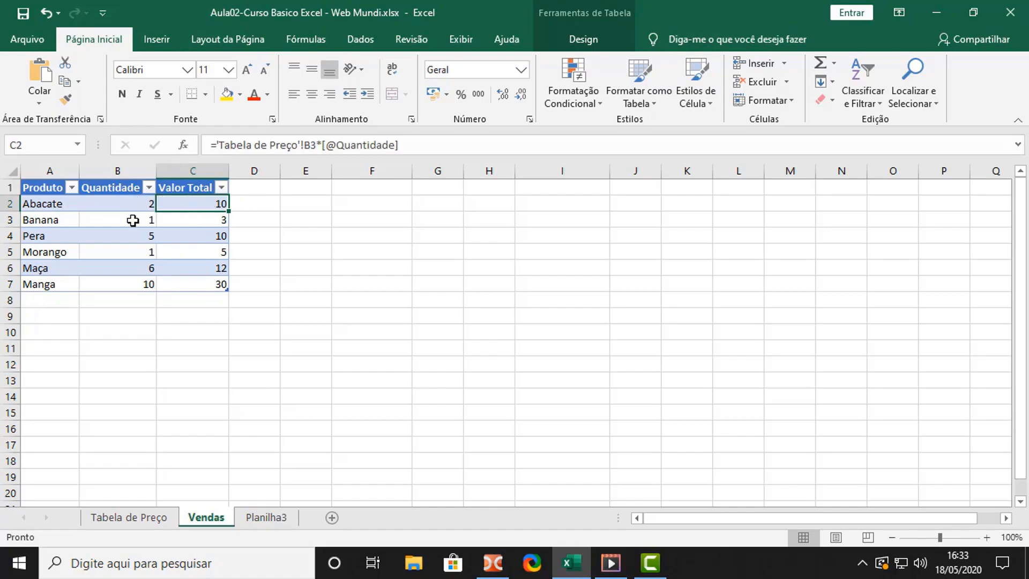
pyautogui.click(140, 522)
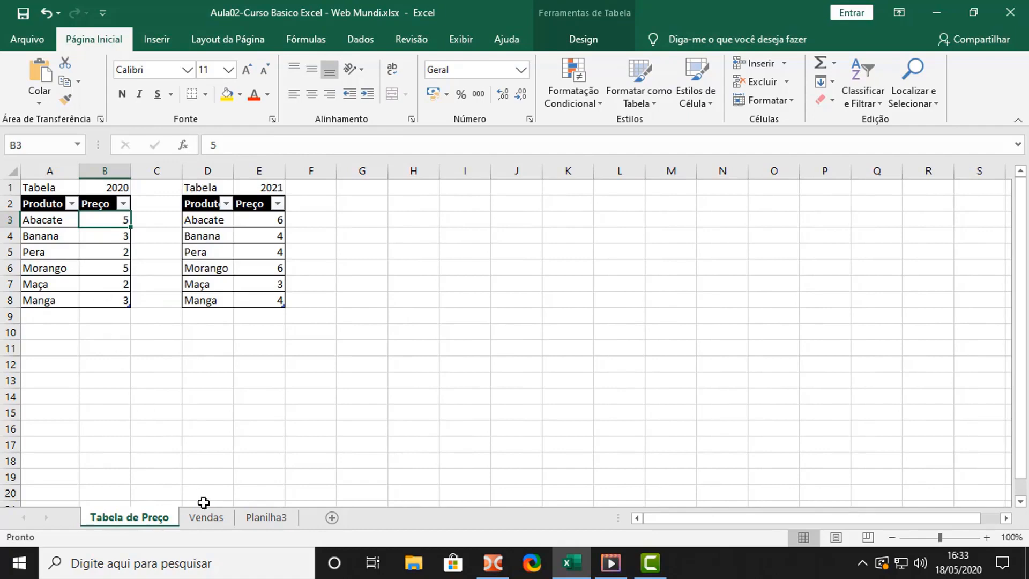
pyautogui.click(208, 524)
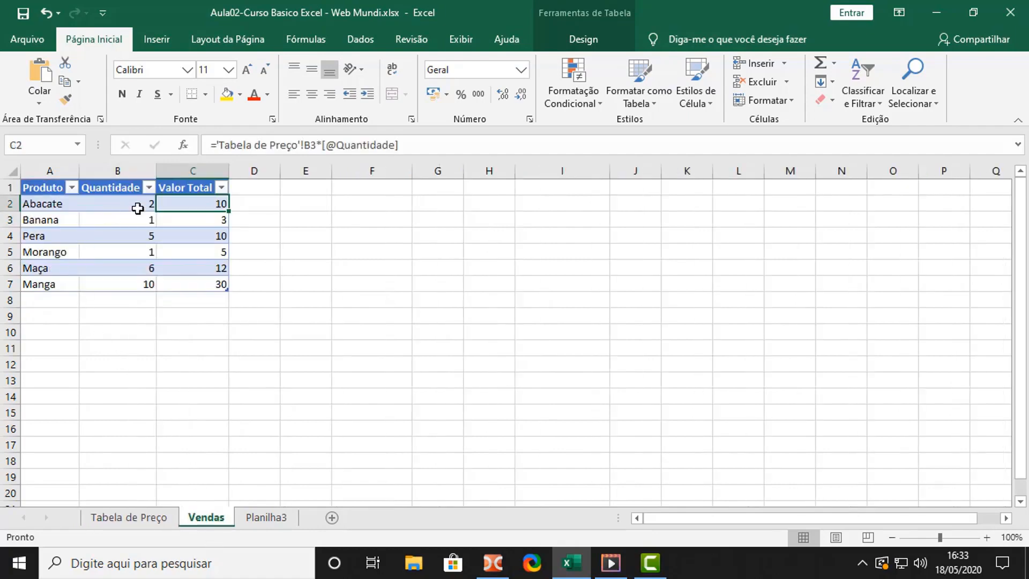
pyautogui.click(218, 213)
pyautogui.click(219, 202)
pyautogui.moveTo(229, 213); pyautogui.dragTo(219, 290)
# - Set Abacate's 2020 price to 6 on the Tabela de Preço sheet and return to Vendas to check its total
pyautogui.click(65, 204)
pyautogui.click(153, 518)
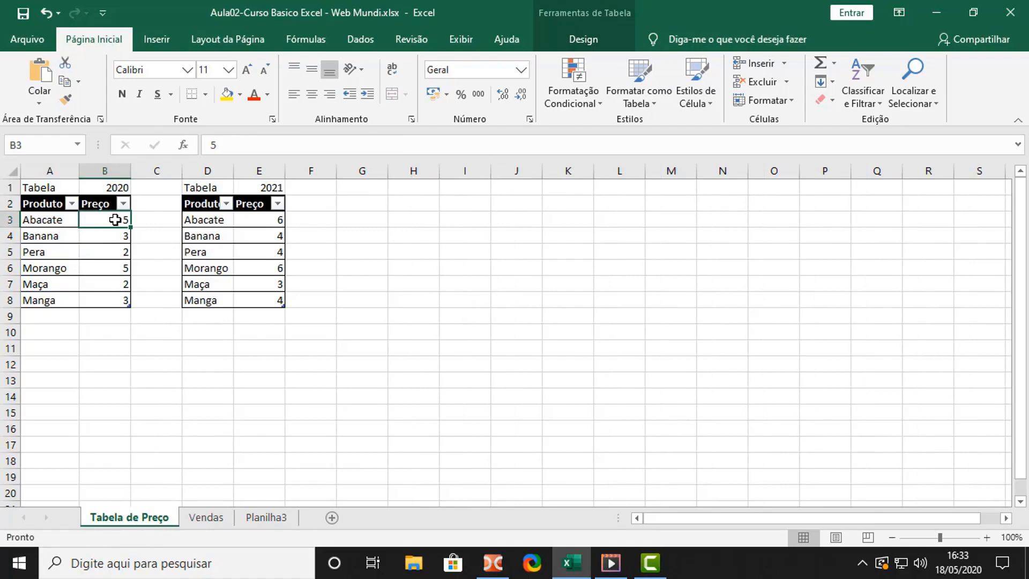
pyautogui.write('6')
pyautogui.press('Return')
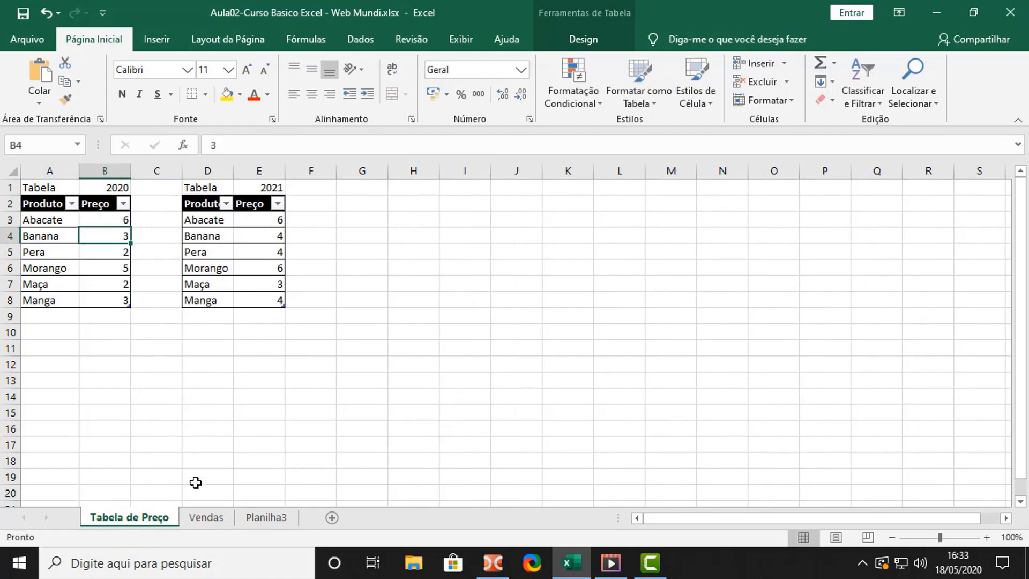
pyautogui.click(206, 517)
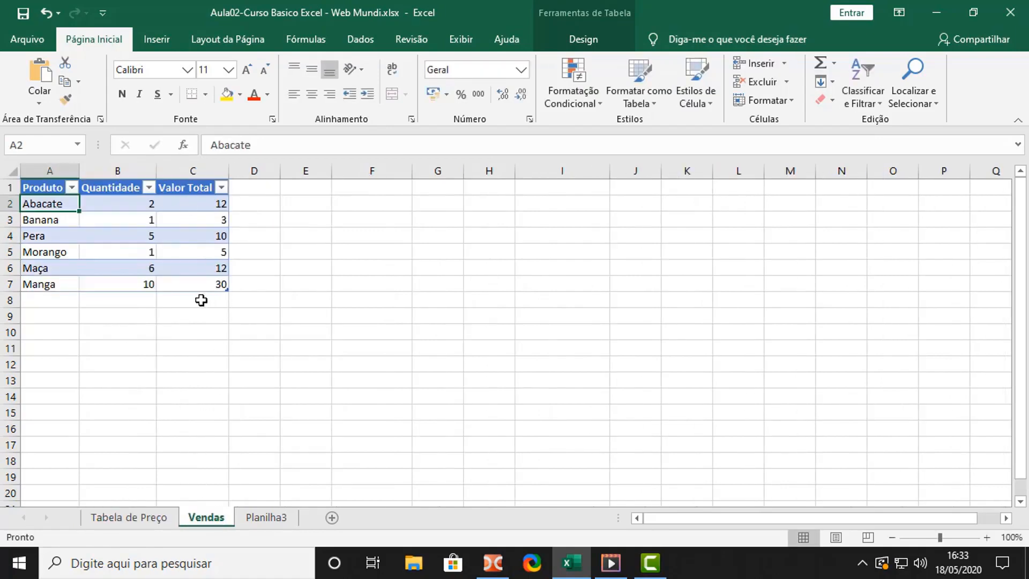
# - Enter the label "Totais" in A9 below the sales table and make A9:C9 bold
pyautogui.click(60, 297)
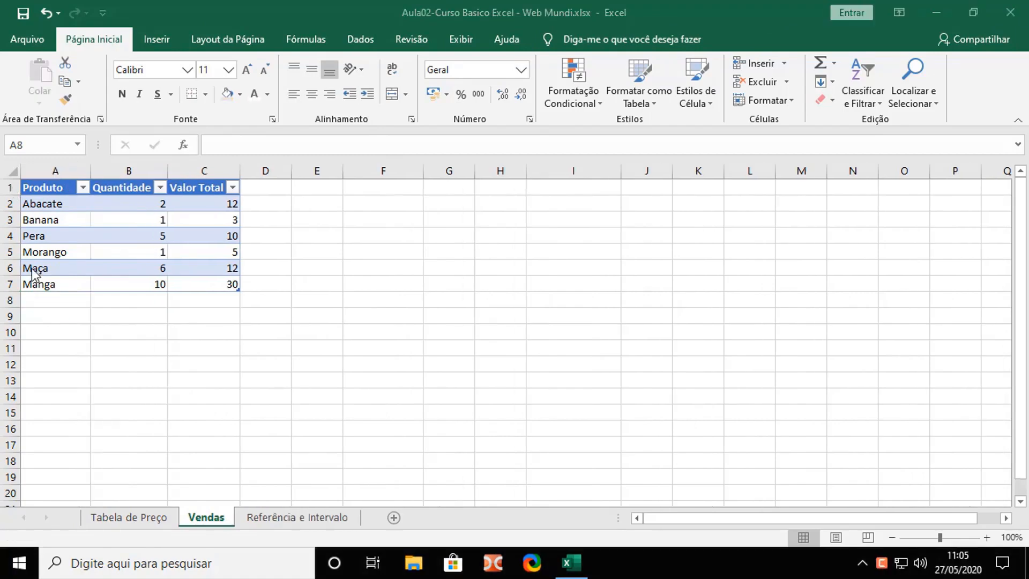
pyautogui.click(48, 298)
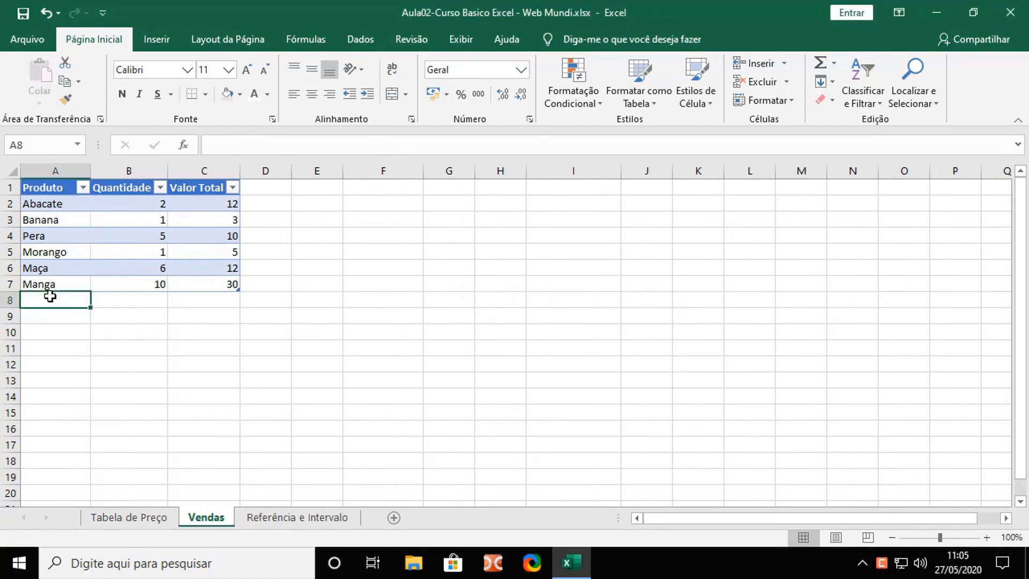
pyautogui.click(49, 317)
pyautogui.write('Totais')
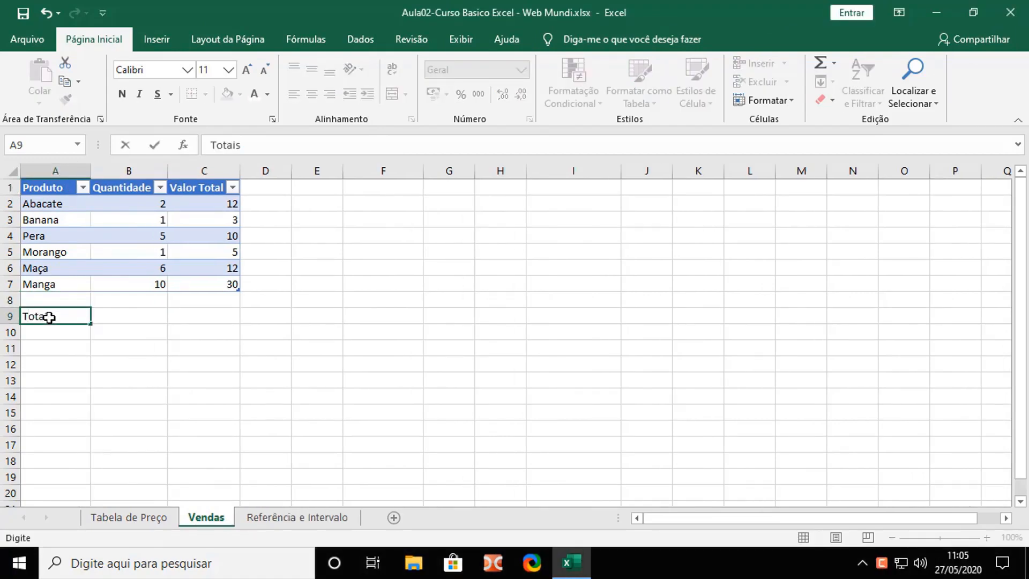
pyautogui.click(110, 322)
pyautogui.moveTo(67, 317); pyautogui.dragTo(184, 317)
pyautogui.click(124, 95)
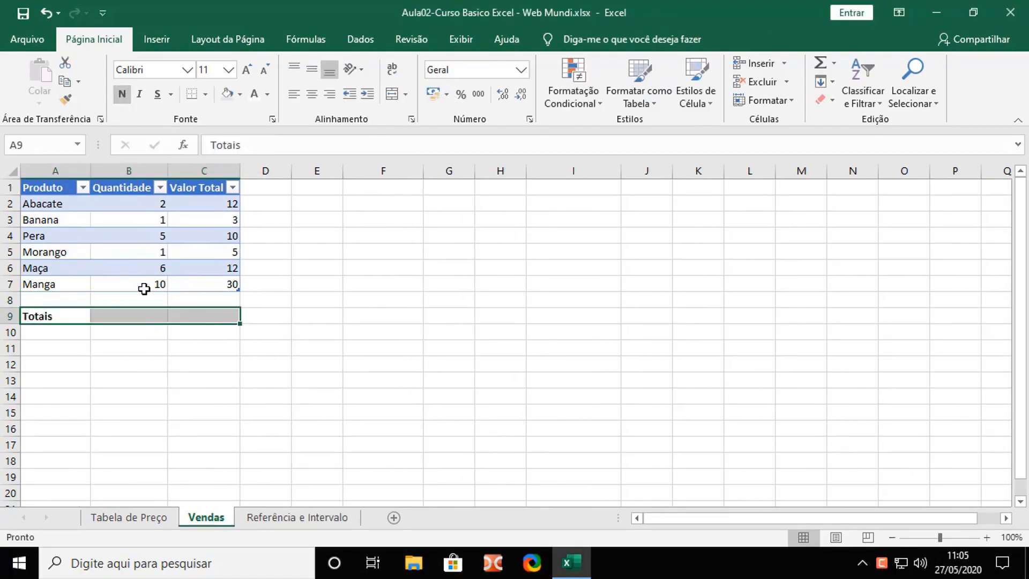
# - Total the Quantidade column in B9 with AutoSum, using =SOMA(B2:B8)
pyautogui.click(156, 314)
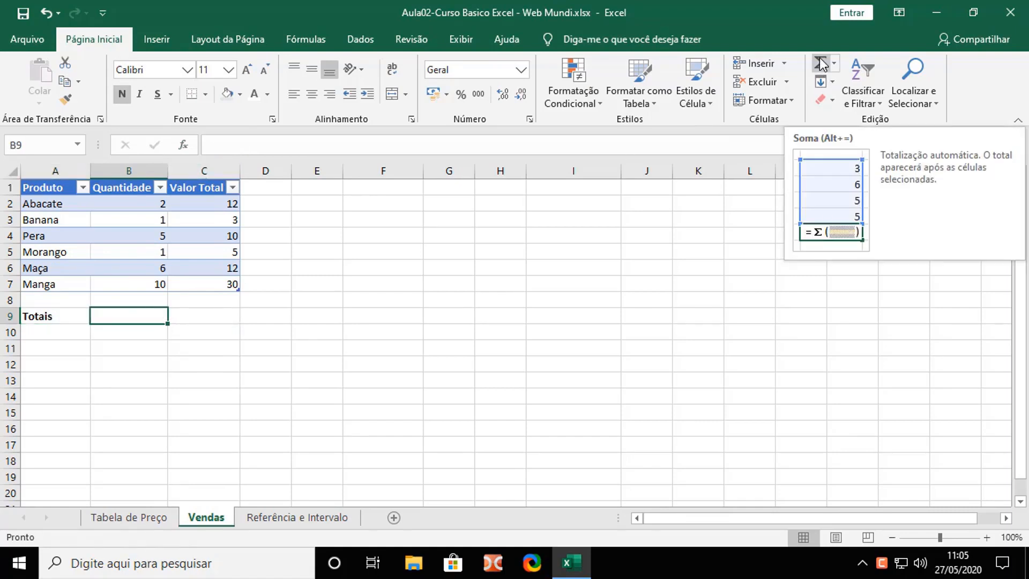
pyautogui.click(821, 63)
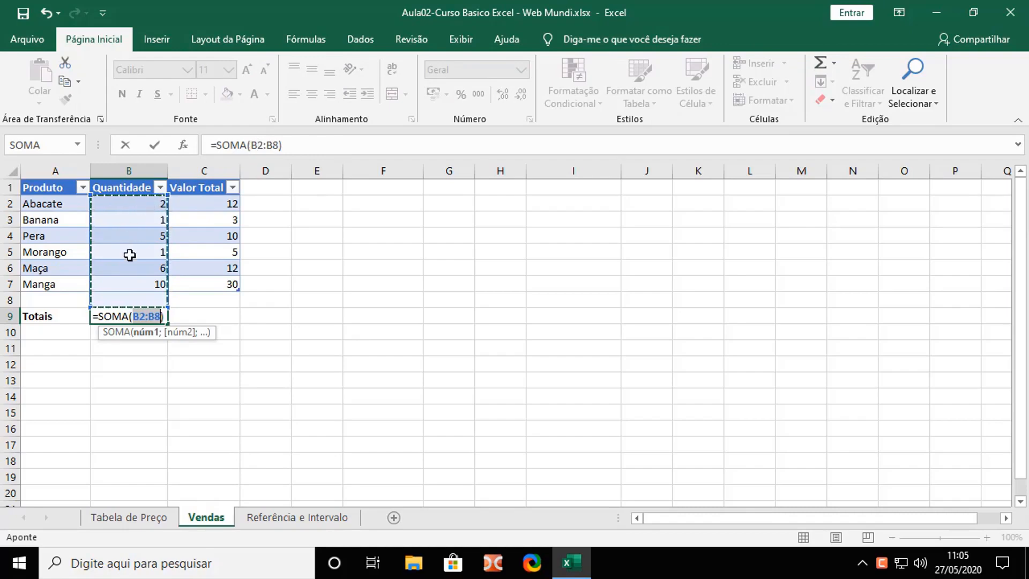
pyautogui.doubleClick(142, 318)
pyautogui.press('Return')
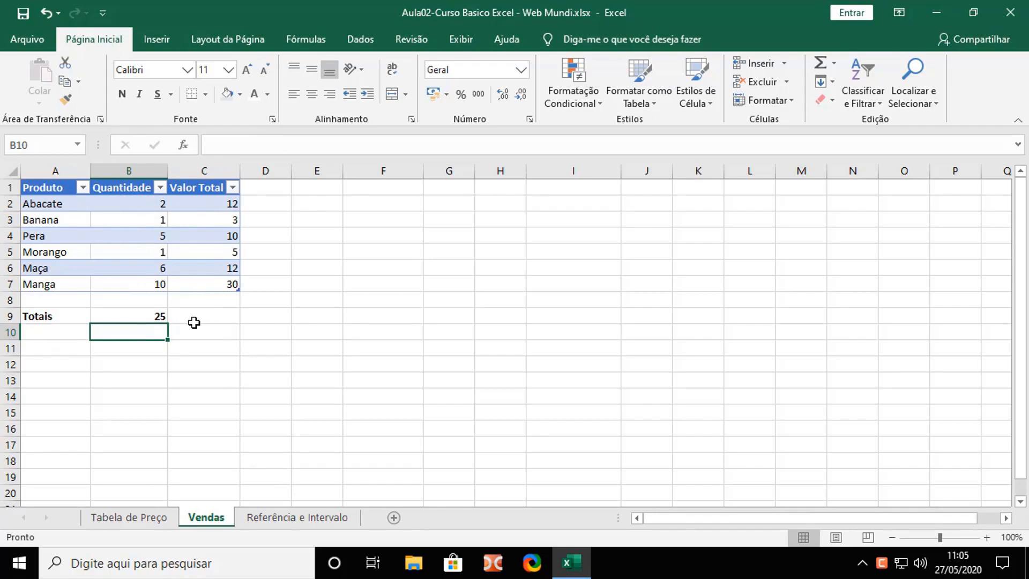
# - Fill the sum formula from B9 across to C9 and check the range it adds in the Valor Total column
pyautogui.click(142, 317)
pyautogui.hotkey('ctrl', 'n')
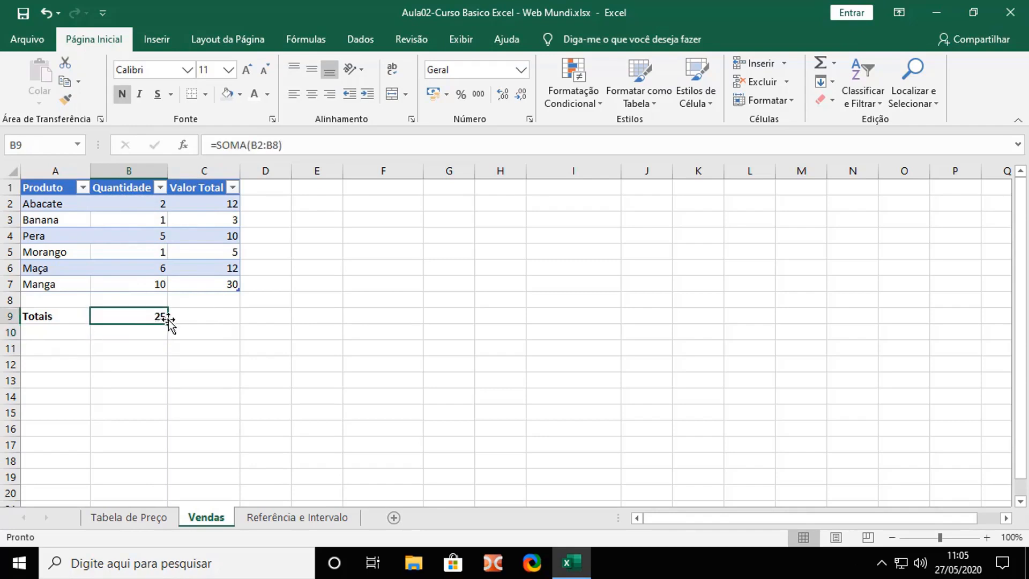
pyautogui.moveTo(166, 324); pyautogui.dragTo(234, 324)
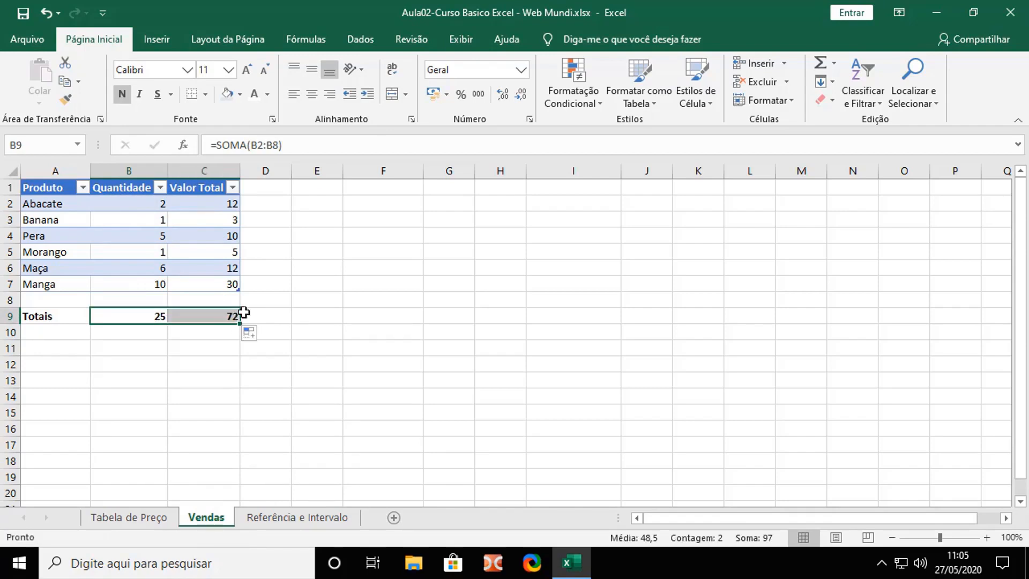
pyautogui.click(229, 204)
pyautogui.click(224, 313)
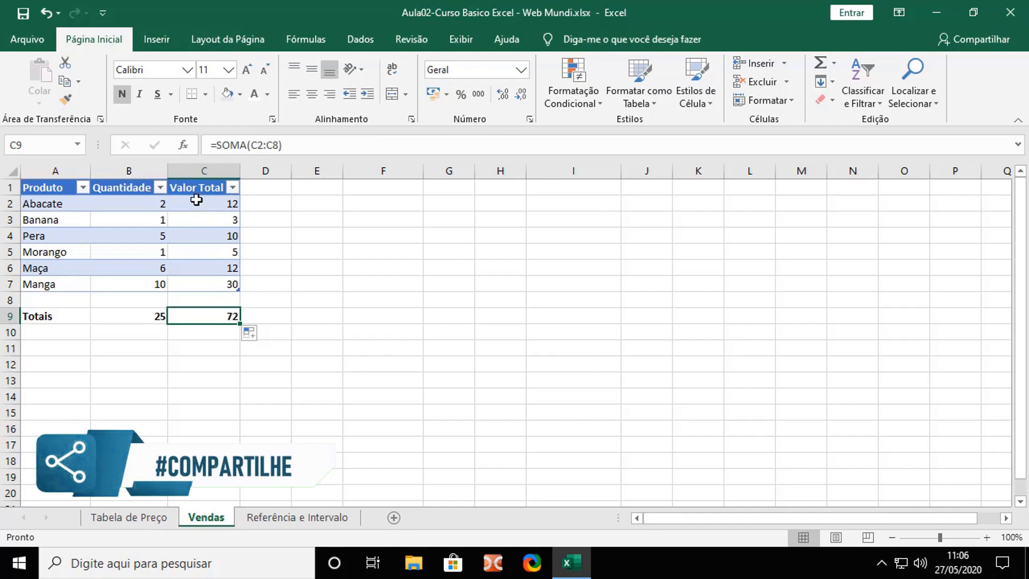
pyautogui.click(281, 320)
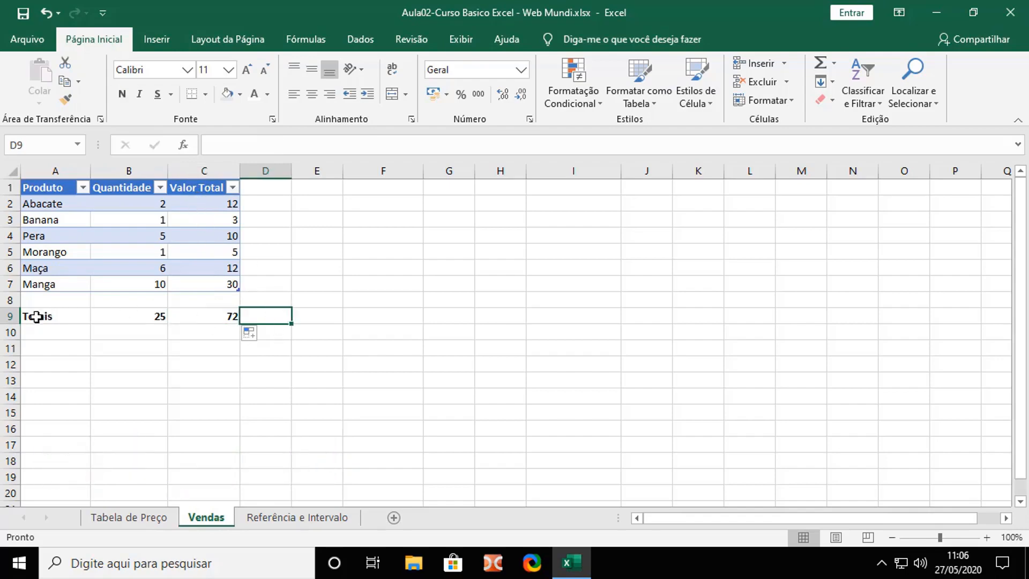
# - Apply the standard orange fill color to the Totais row, A9:C9
pyautogui.moveTo(36, 317); pyautogui.dragTo(236, 316)
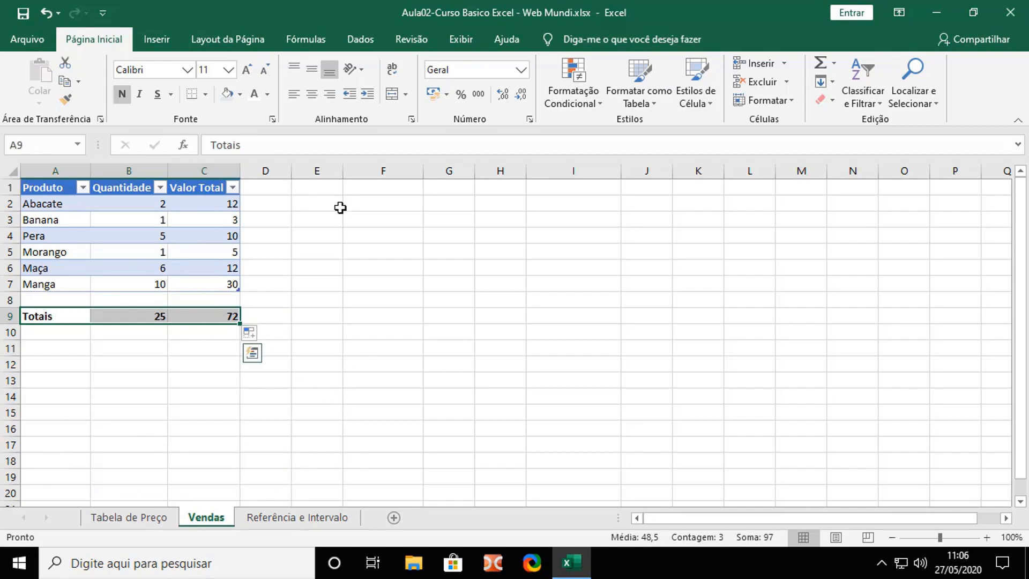
pyautogui.click(241, 94)
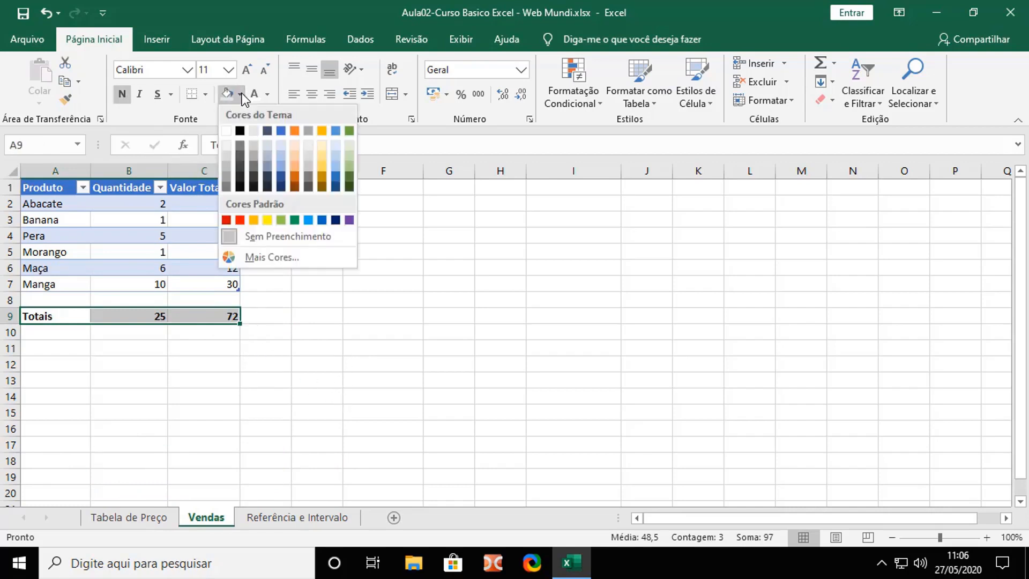
pyautogui.click(253, 219)
pyautogui.click(295, 334)
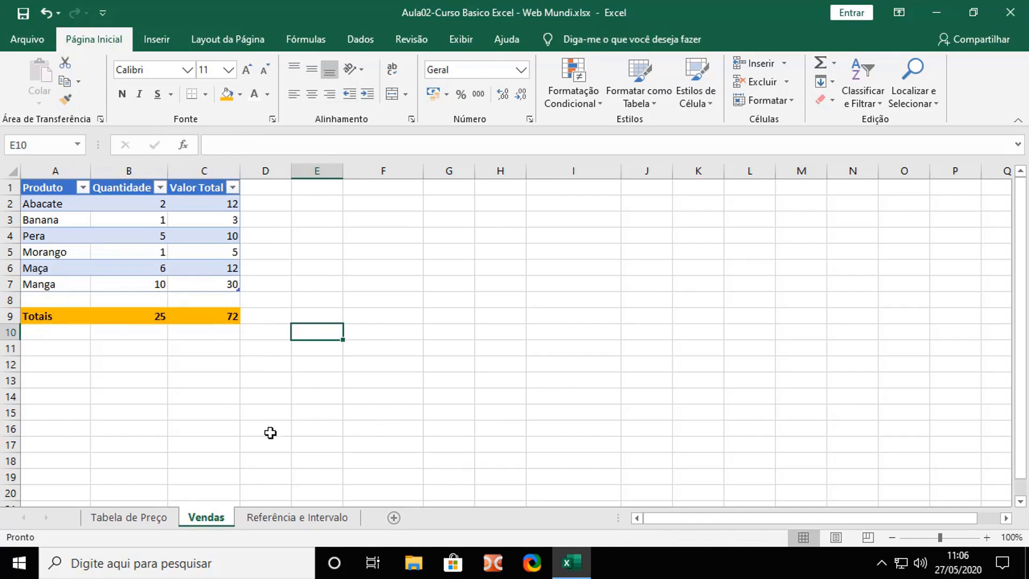
# - Open the Referência e Intervalo sheet and examine the Total de Produtos Vendidos and Produtos Vendidos Mês a Mês tables and their empty total cells
pyautogui.click(284, 516)
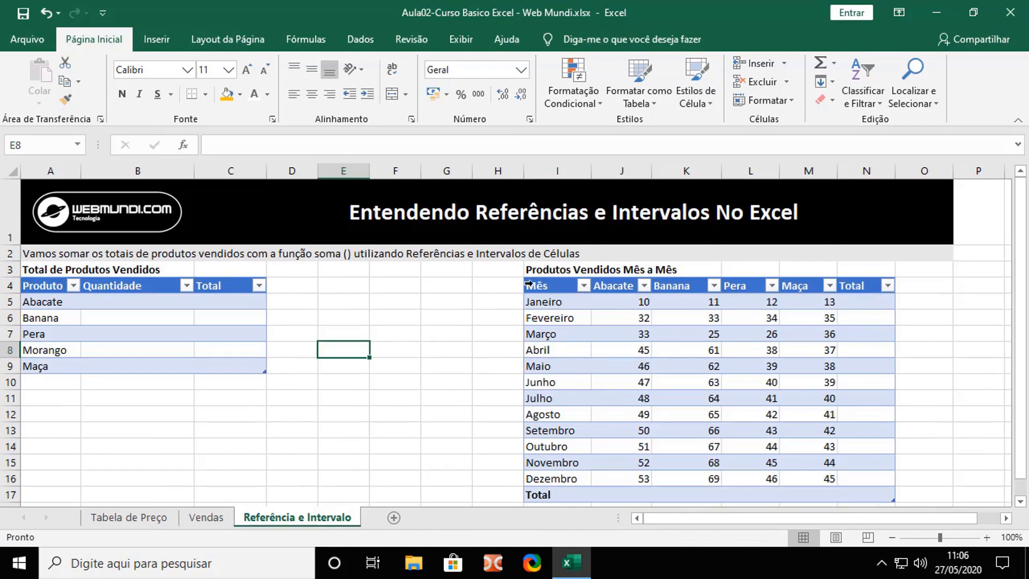
pyautogui.click(44, 270)
pyautogui.moveTo(110, 300); pyautogui.dragTo(224, 385)
pyautogui.click(337, 350)
pyautogui.click(559, 271)
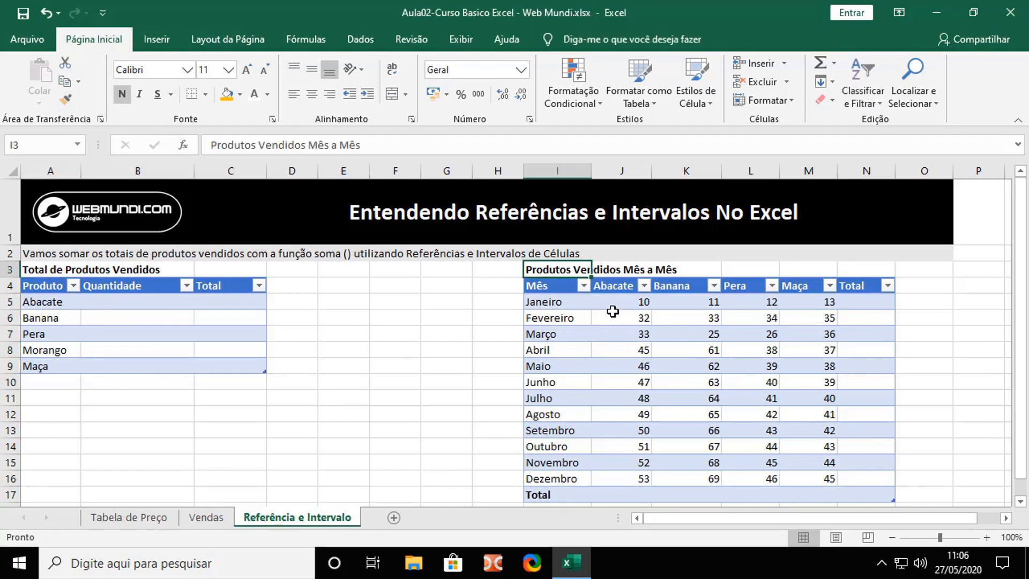
pyautogui.click(865, 298)
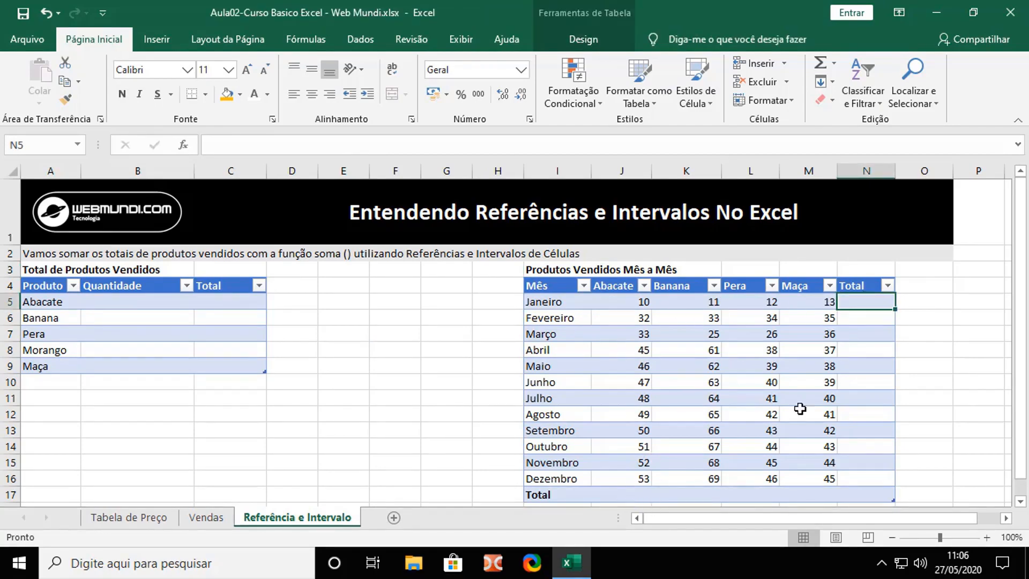
pyautogui.moveTo(548, 300); pyautogui.dragTo(859, 301)
pyautogui.click(860, 301)
pyautogui.click(617, 319)
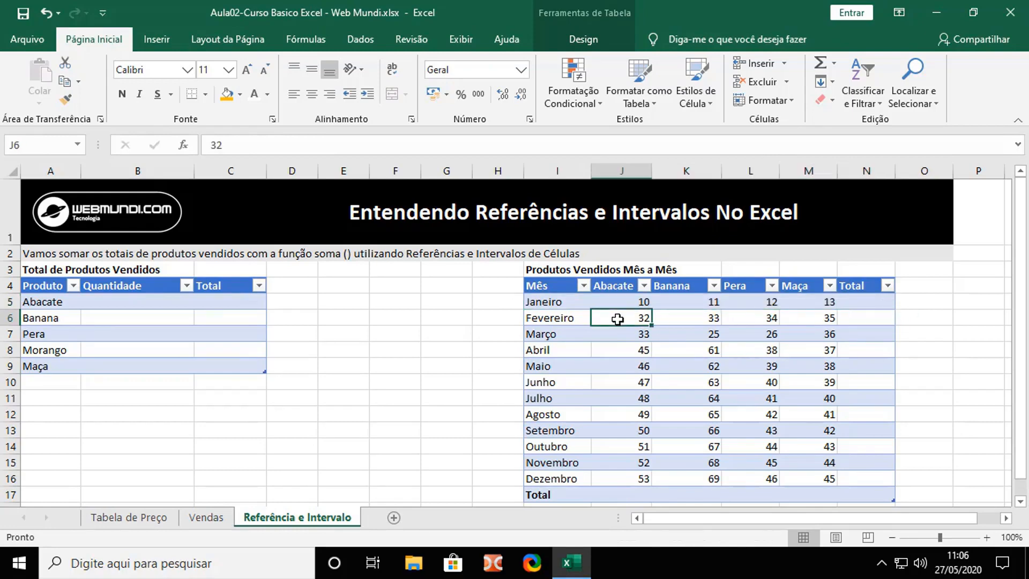
pyautogui.click(636, 495)
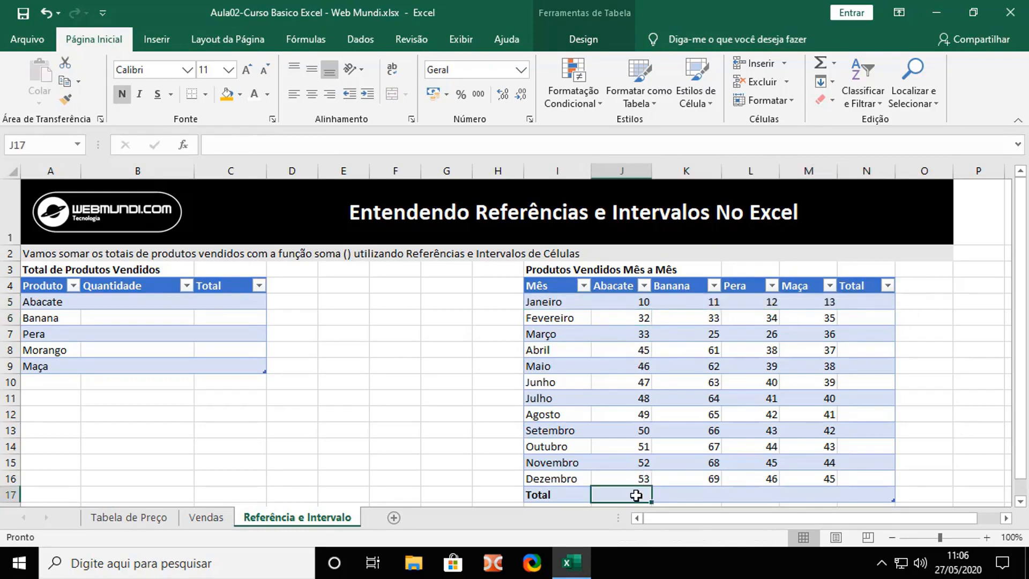
pyautogui.click(627, 285)
pyautogui.click(690, 289)
pyautogui.click(750, 278)
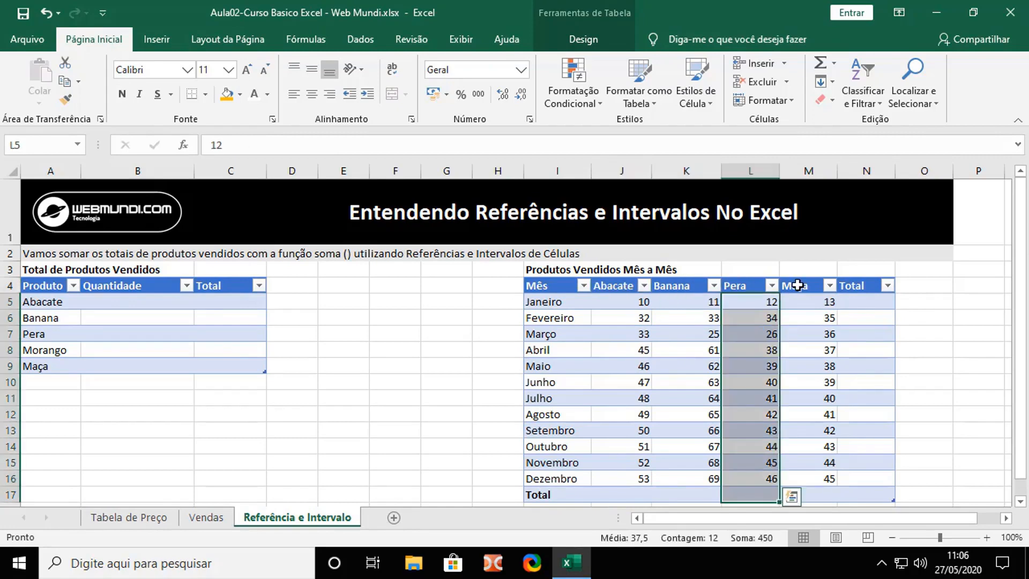
pyautogui.click(798, 285)
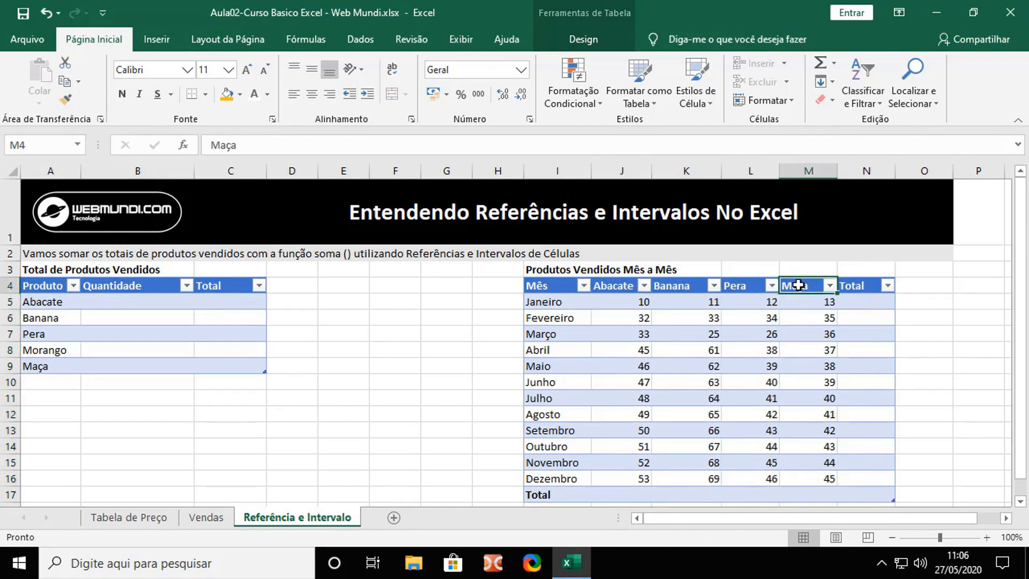
# - Total the monthly rows in the Total column from N5 with AutoSum, using =SOMA(Tabela5[@[Abacate]:[Maça]])
pyautogui.click(860, 304)
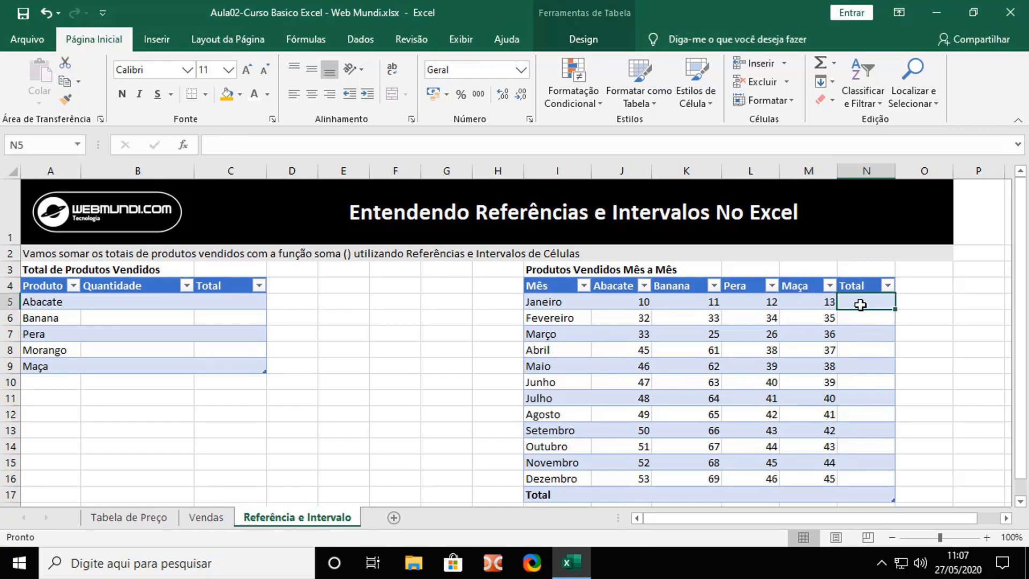
pyautogui.click(821, 63)
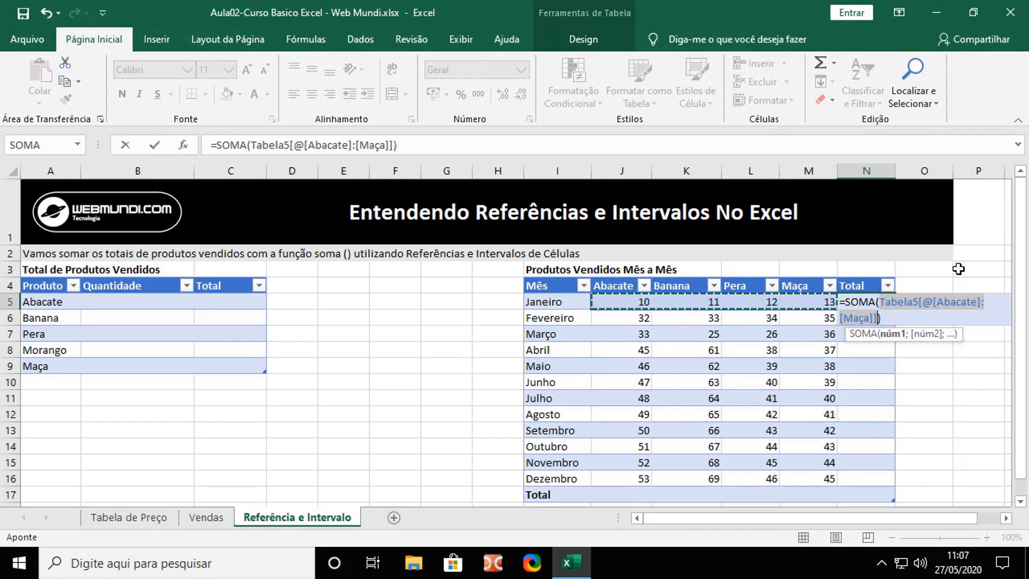
pyautogui.press('Return')
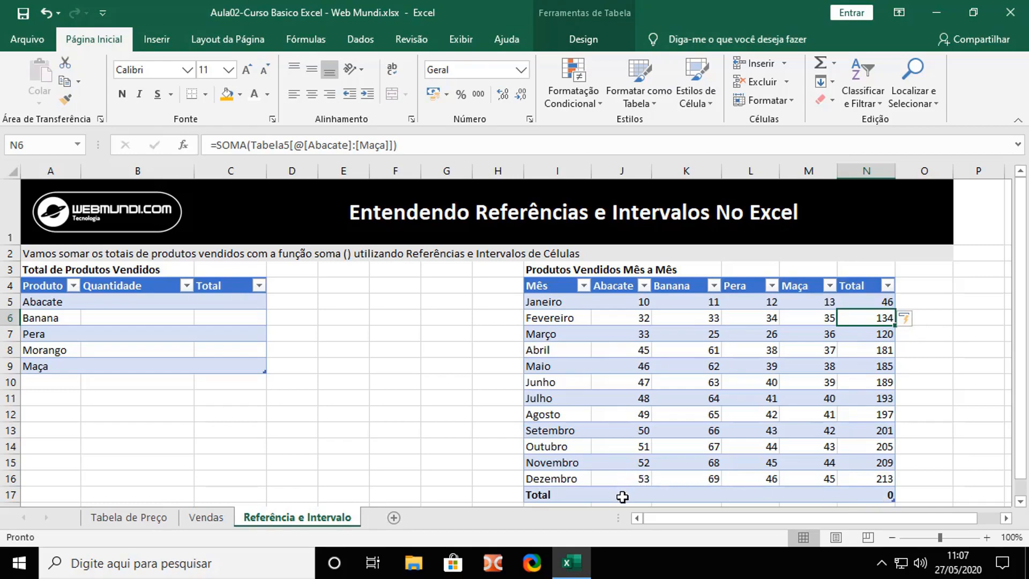
# - Total the Abacate, Banana, Pera and Maça columns in J17:M17 with AutoSum and check them against the grand total in N17
pyautogui.click(622, 496)
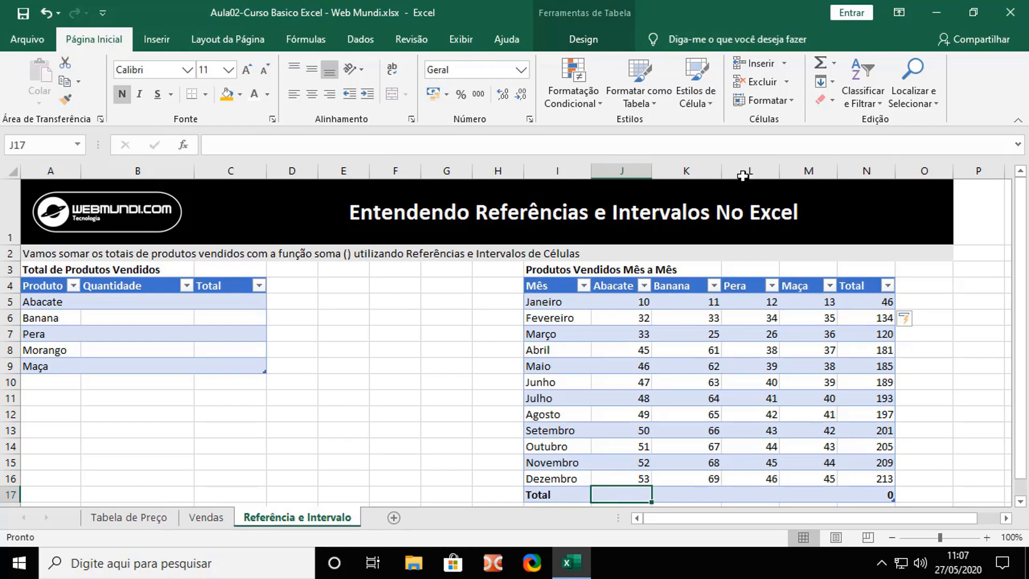
pyautogui.doubleClick(820, 64)
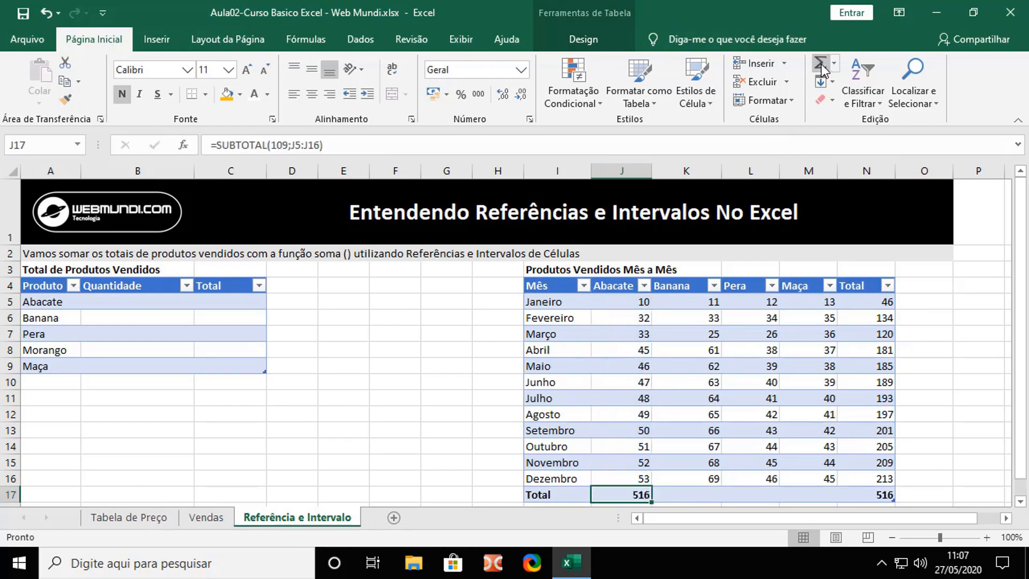
pyautogui.click(680, 493)
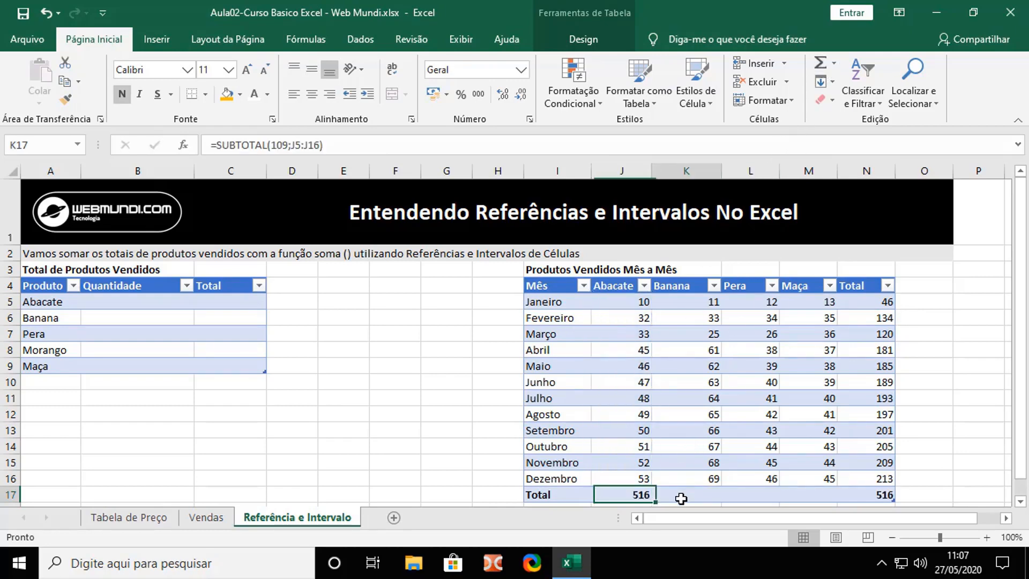
pyautogui.doubleClick(819, 63)
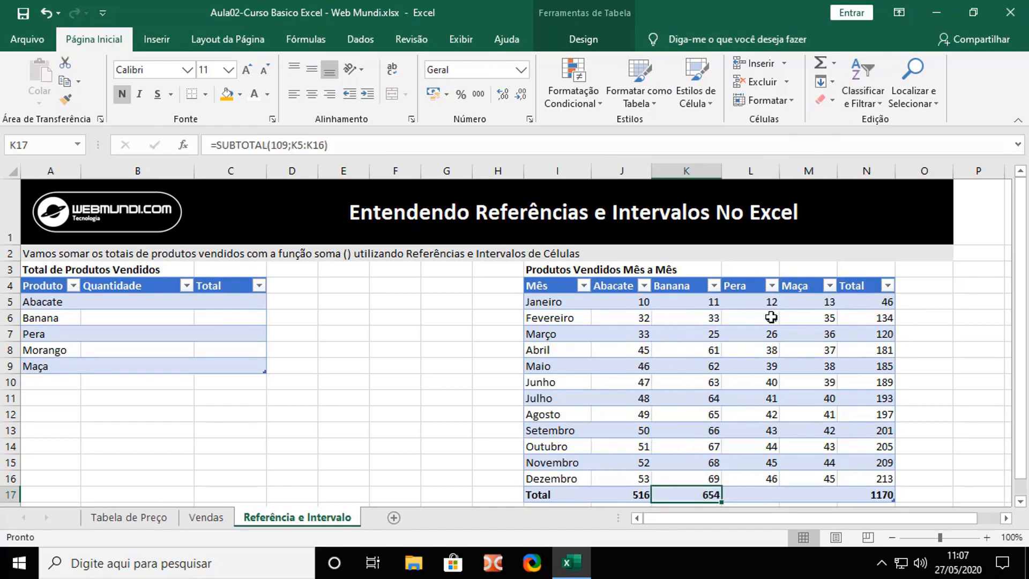
pyautogui.click(753, 491)
pyautogui.doubleClick(825, 63)
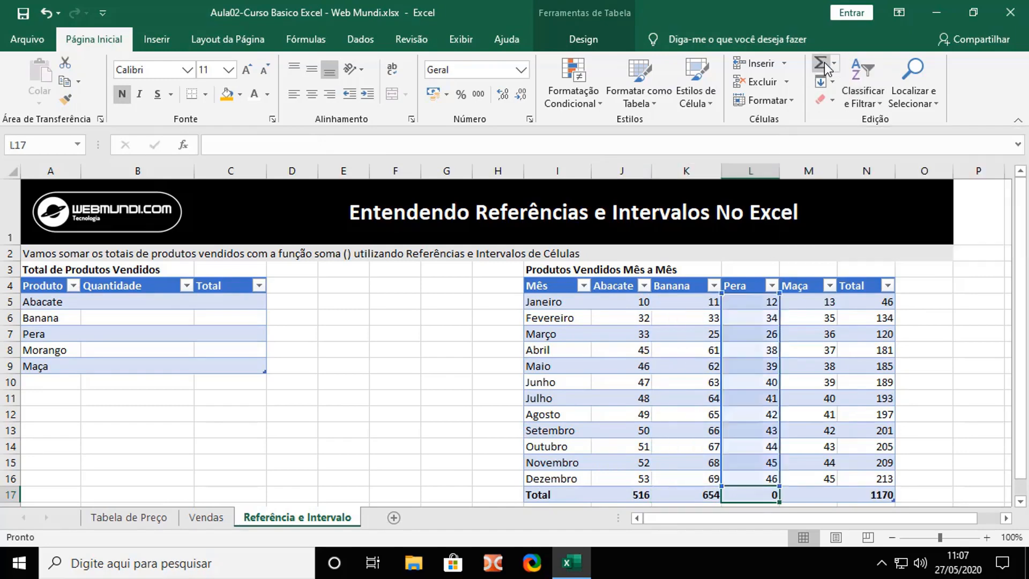
pyautogui.click(821, 500)
pyautogui.click(817, 493)
pyautogui.doubleClick(825, 64)
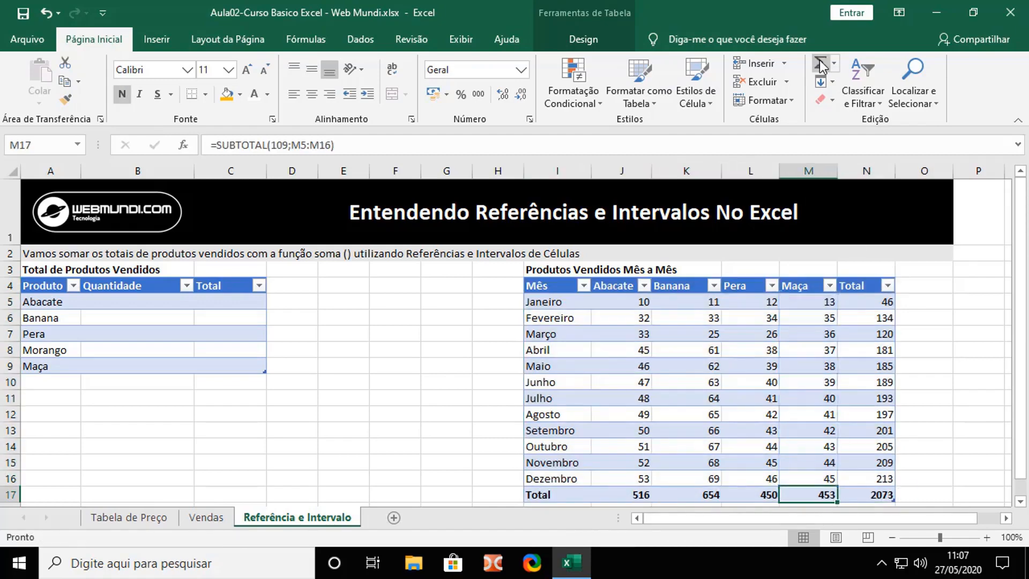
pyautogui.click(875, 496)
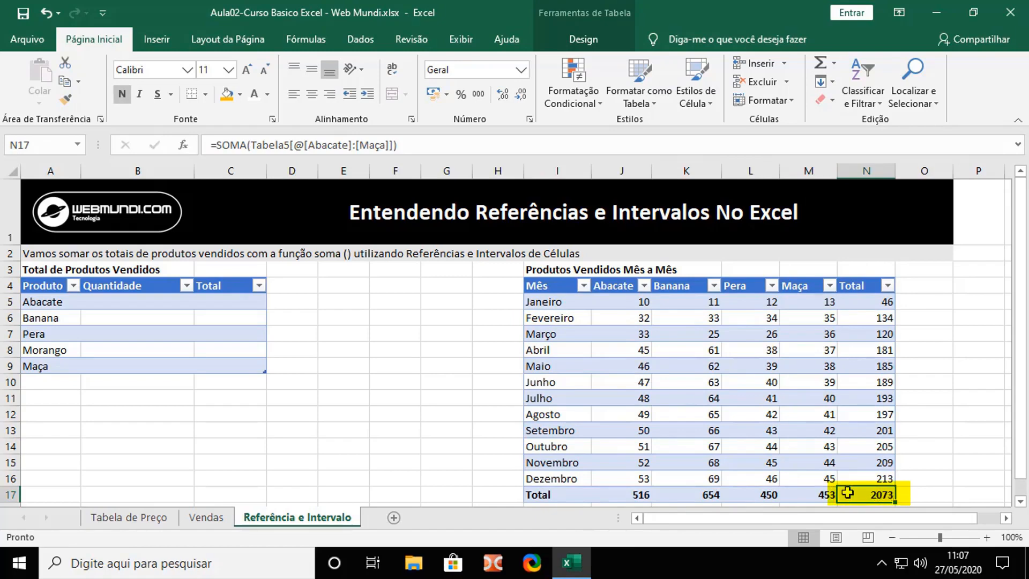
pyautogui.moveTo(815, 494); pyautogui.dragTo(622, 494)
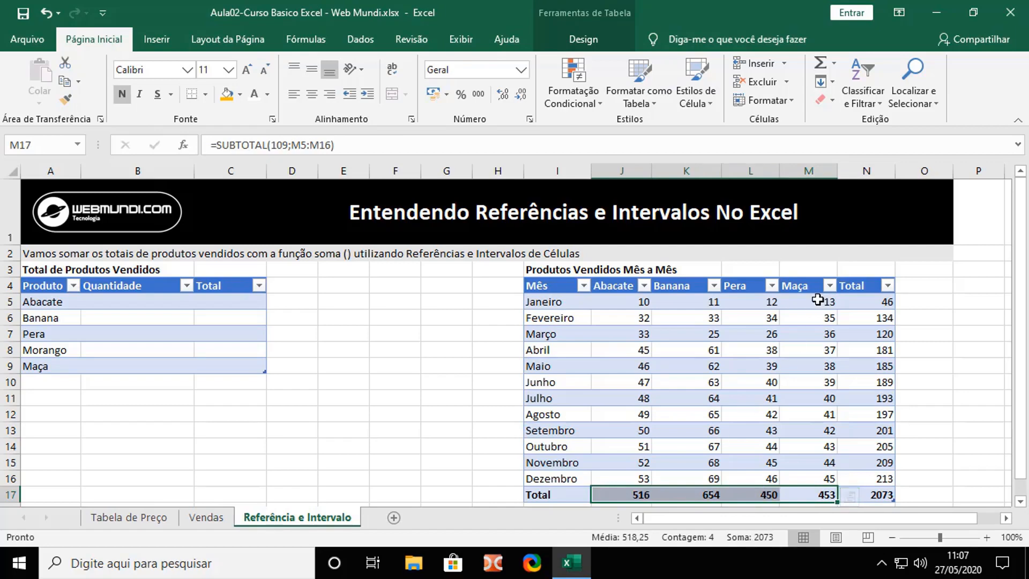
# - Sum the monthly Abacate sales in Quantidade cell B5 with =SOMA(J5:J16)
pyautogui.click(144, 300)
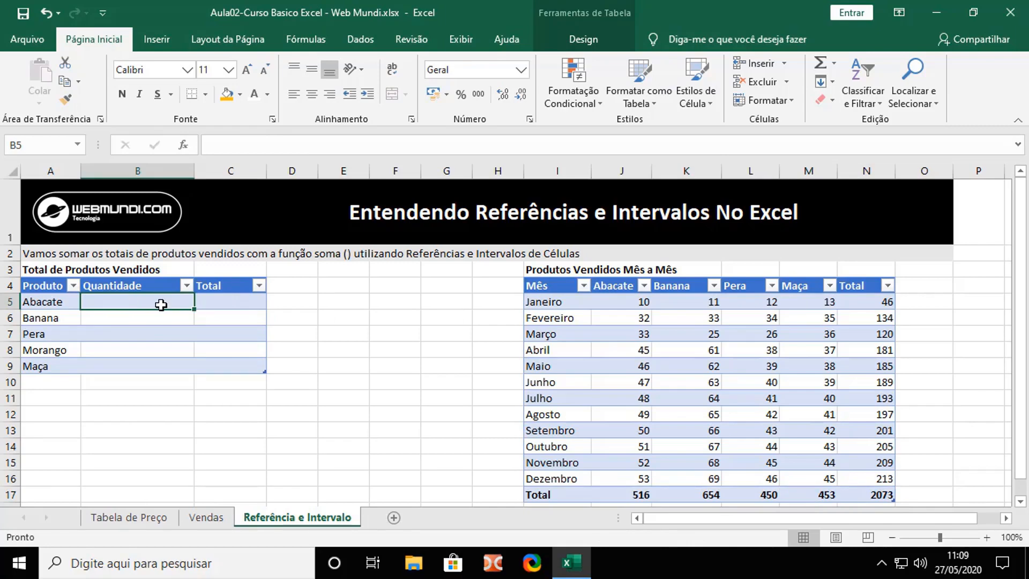
pyautogui.click(820, 64)
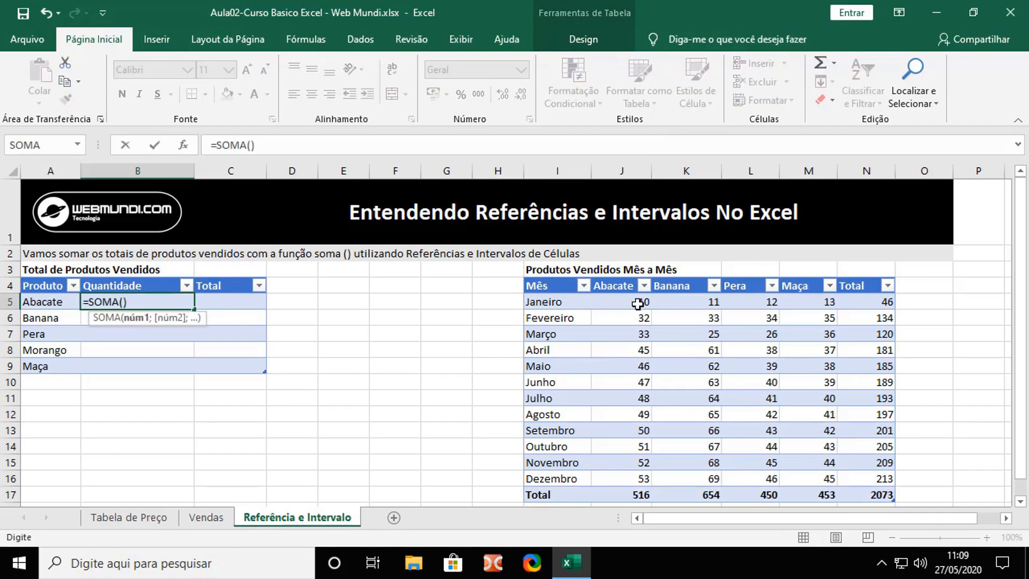
pyautogui.moveTo(637, 304); pyautogui.dragTo(628, 483)
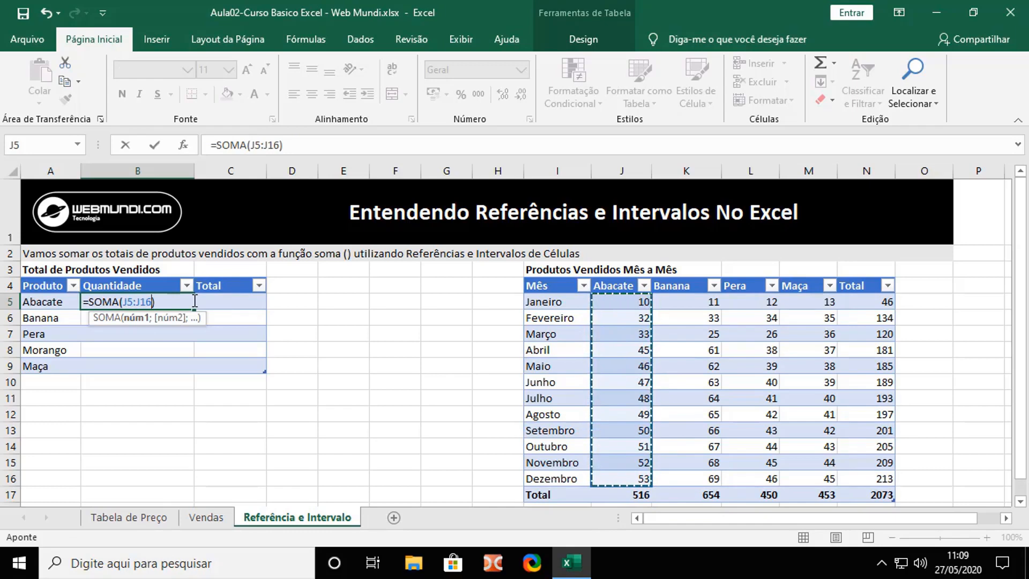
pyautogui.press('Return')
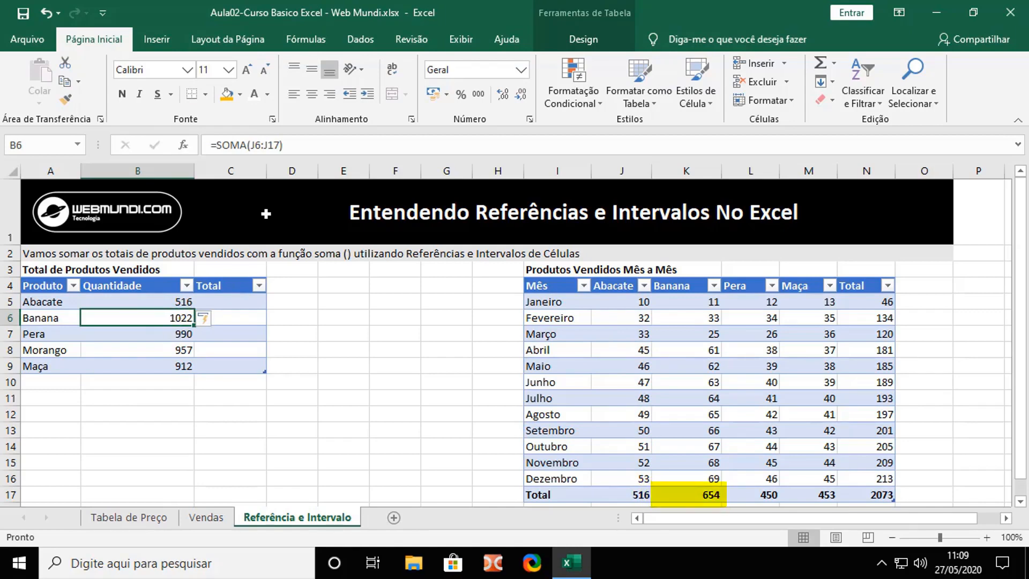
# - Check the range in the automatically filled Banana formula in B6 and undo the calculated column so only B5 keeps its formula
pyautogui.click(258, 145)
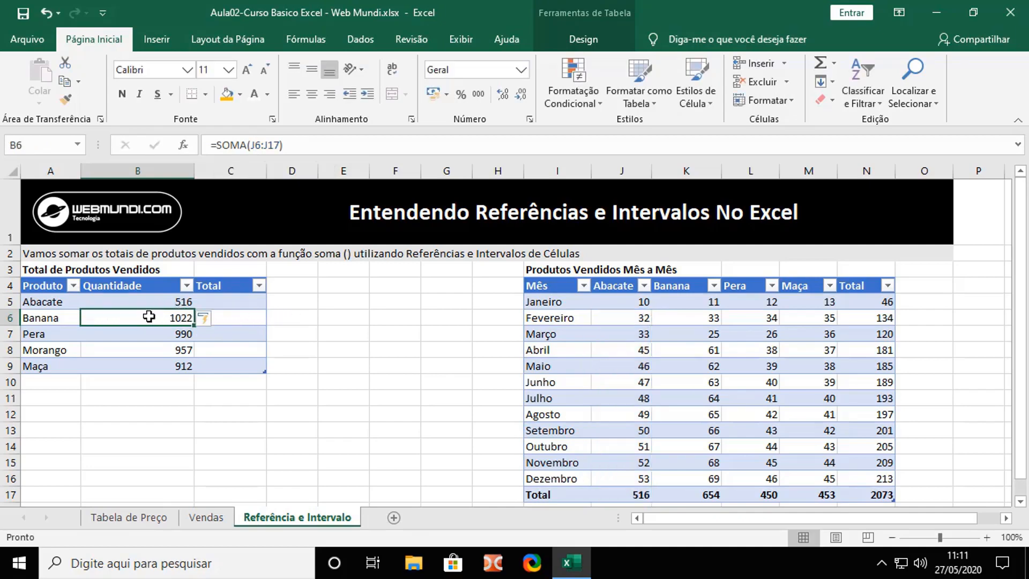
pyautogui.click(204, 319)
pyautogui.click(240, 339)
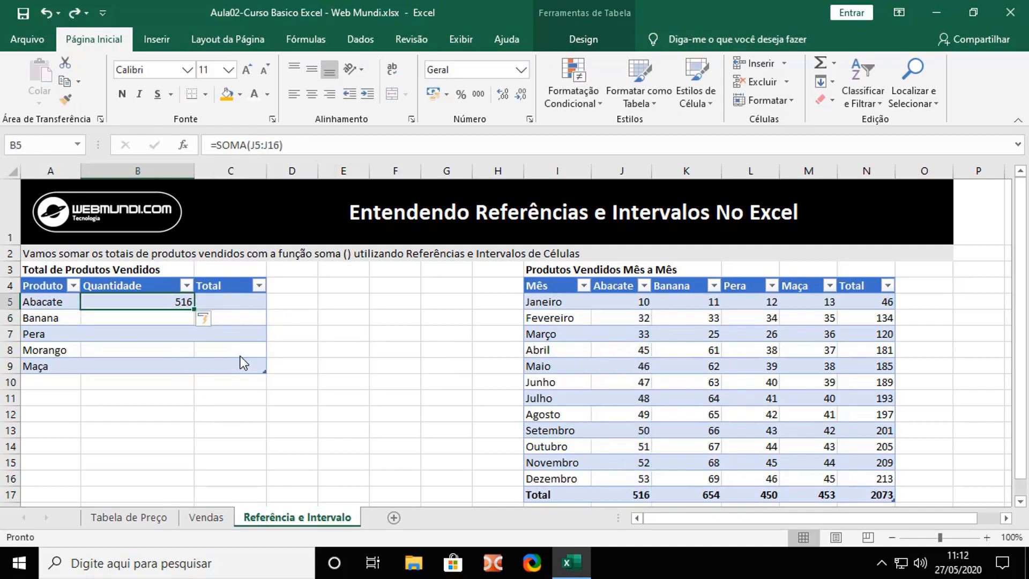
# - Copy the Abacate formula from B5 to Banana cell B6 and change its range to K5:K16
pyautogui.hotkey('ctrl', 'c')
pyautogui.click(172, 317)
pyautogui.hotkey('ctrl', 'v')
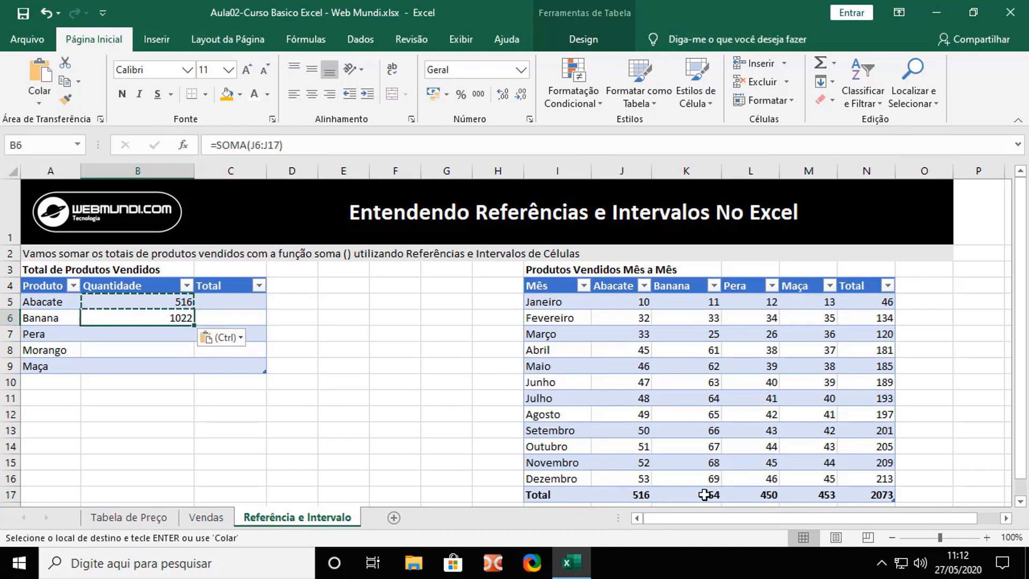
pyautogui.moveTo(251, 145); pyautogui.dragTo(280, 145)
pyautogui.moveTo(685, 302); pyautogui.dragTo(686, 478)
pyautogui.press('Return')
# - Copy the Banana formula from B6 to Pera cell B7 and change its range to L5:L16
pyautogui.click(168, 320)
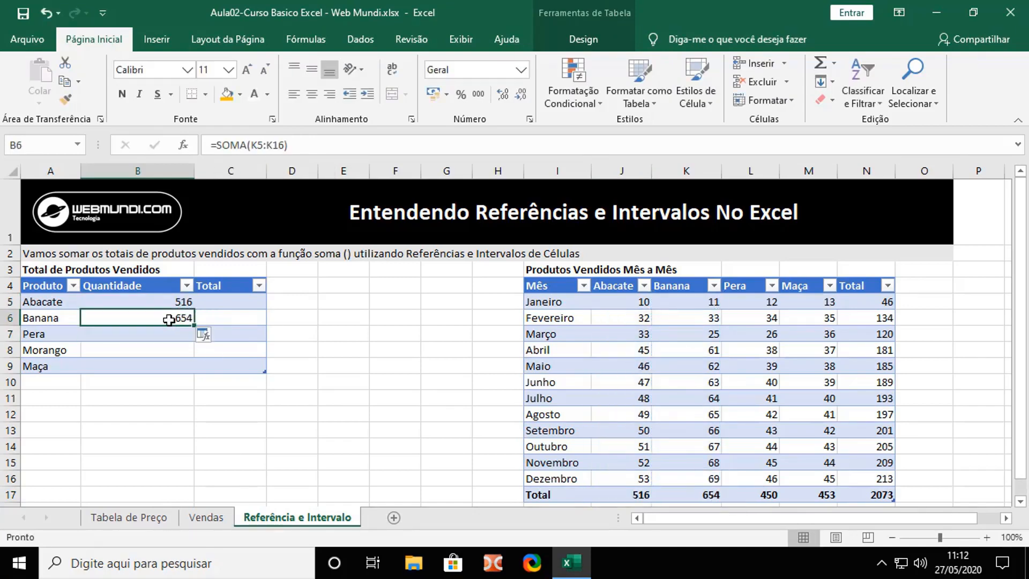
pyautogui.hotkey('ctrl', 'c')
pyautogui.click(170, 333)
pyautogui.hotkey('ctrl', 'v')
pyautogui.click(755, 494)
pyautogui.click(161, 334)
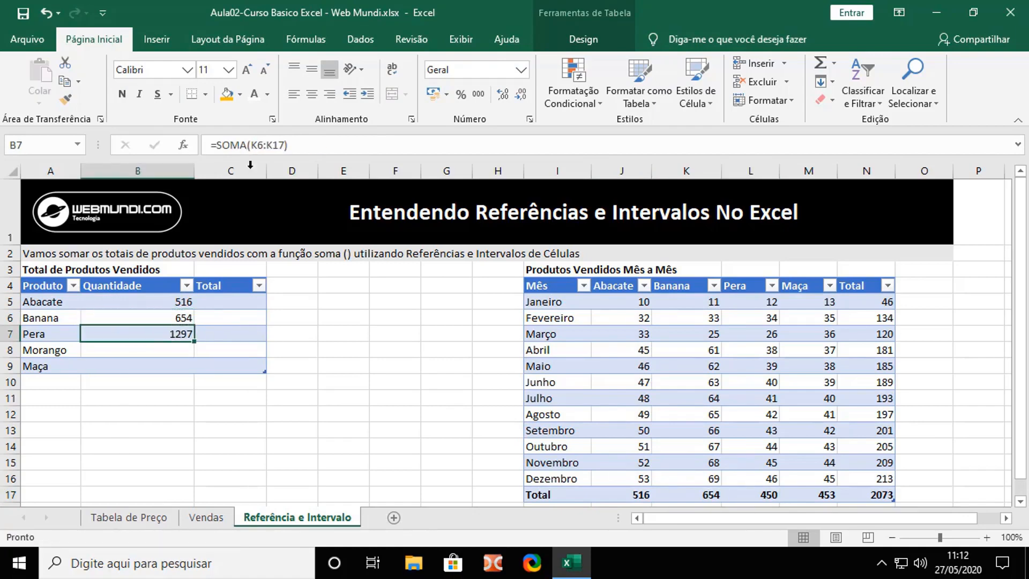
pyautogui.click(250, 146)
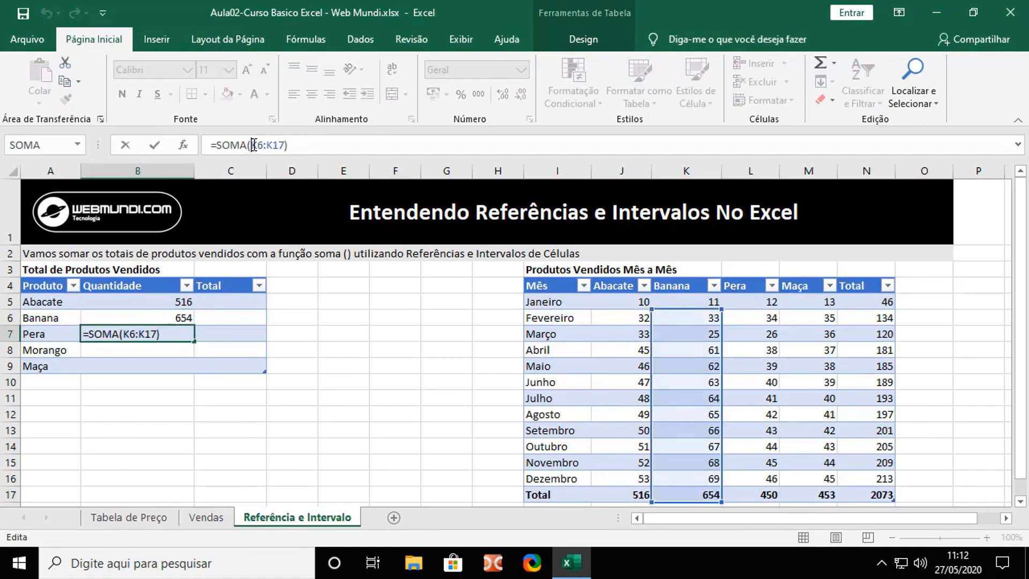
pyautogui.moveTo(252, 145); pyautogui.dragTo(284, 145)
pyautogui.moveTo(757, 303); pyautogui.dragTo(764, 478)
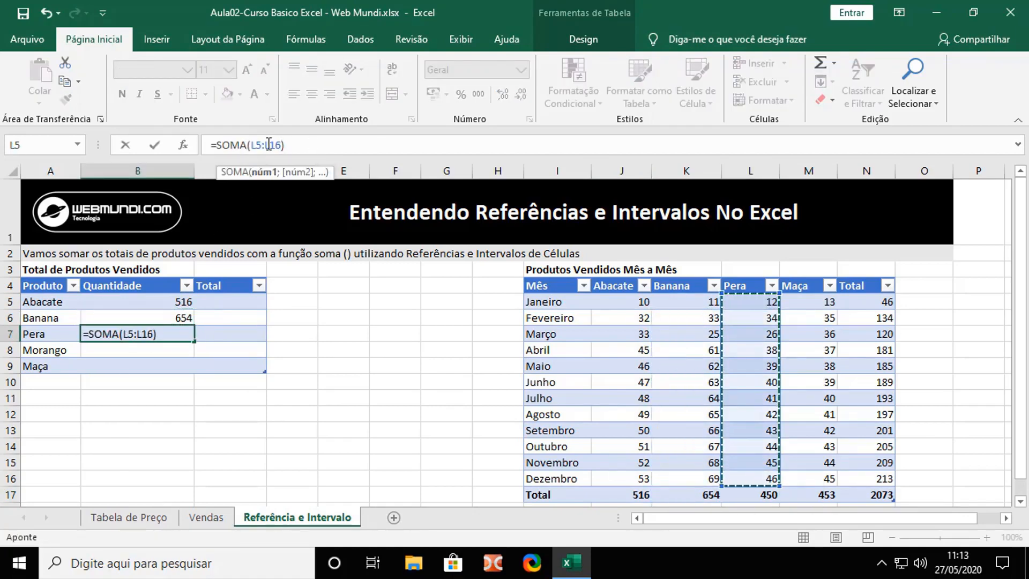
pyautogui.press('Return')
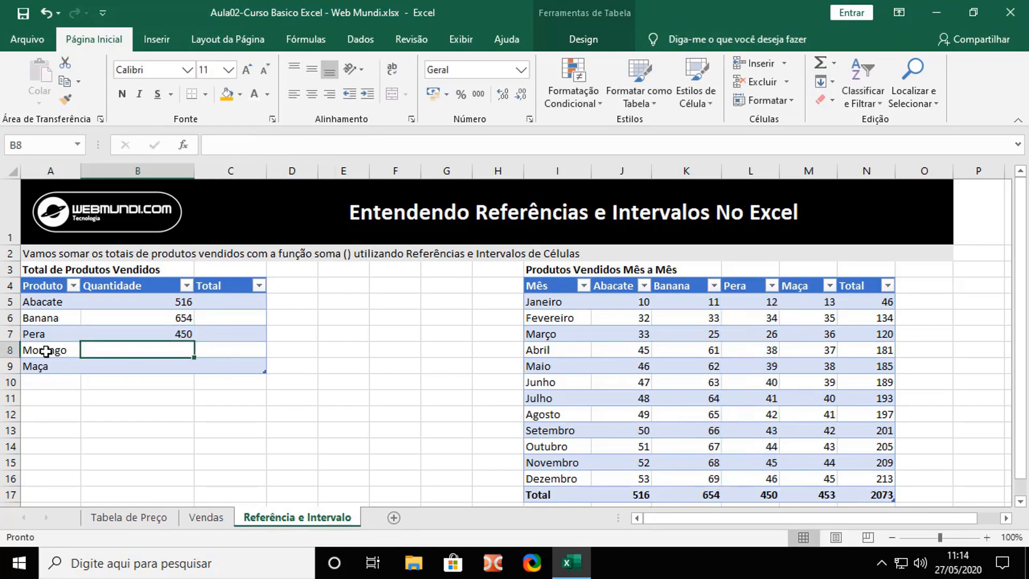
# - Clear the Morango entry in row 8 and move the Maça entry up from row 9 into its place
pyautogui.moveTo(46, 350); pyautogui.dragTo(216, 348)
pyautogui.press('Delete')
pyautogui.moveTo(53, 369); pyautogui.dragTo(223, 361)
pyautogui.hotkey('ctrl', 'x')
pyautogui.click(67, 351)
pyautogui.hotkey('ctrl', 'v')
# - Sum the monthly Maça sales in Quantidade cell B8 with =SOMA(M5:M16)
pyautogui.click(121, 351)
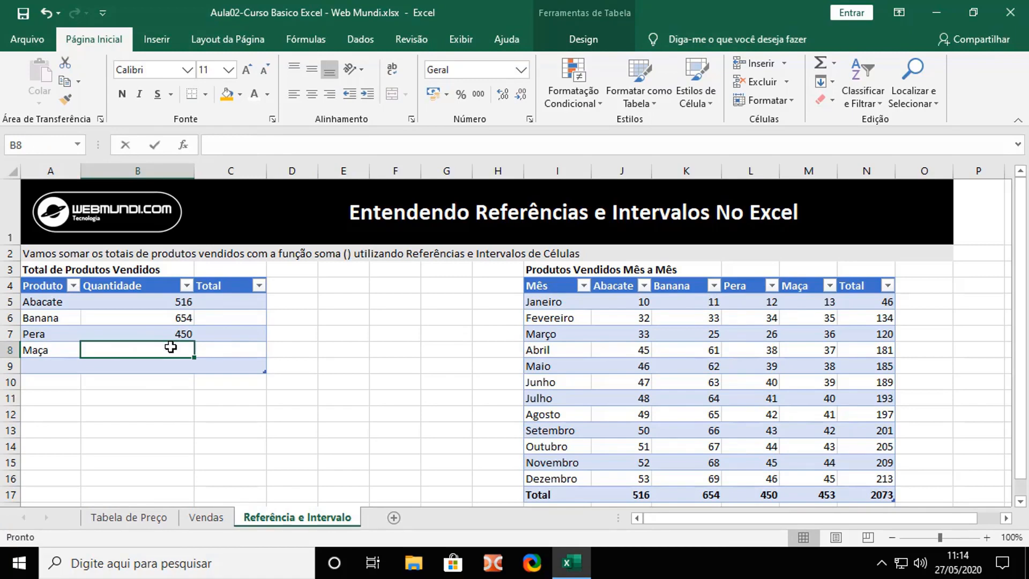
pyautogui.write('=soma')
pyautogui.press('Tab')
pyautogui.moveTo(809, 301); pyautogui.dragTo(804, 481)
pyautogui.press('Return')
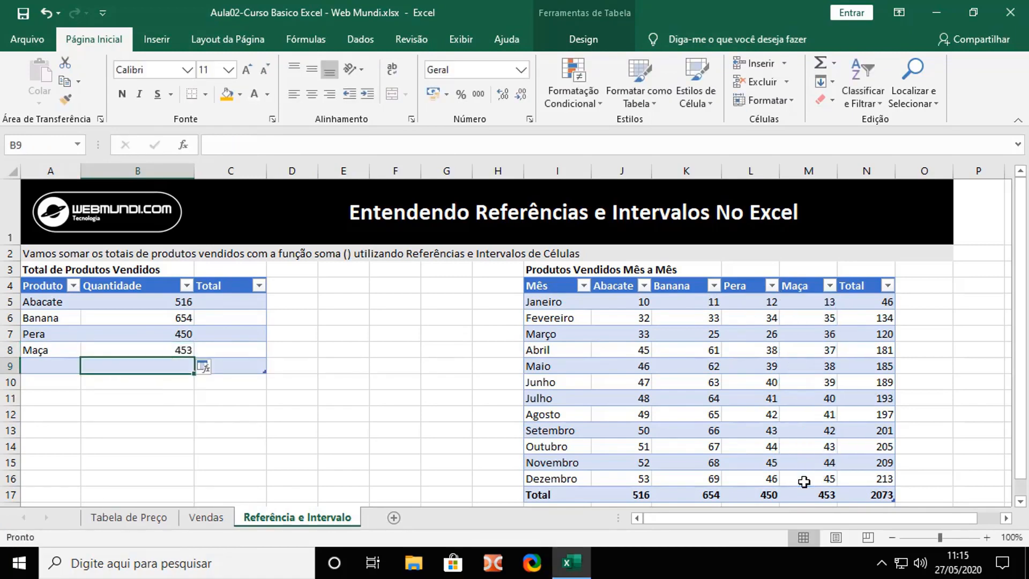
# - Label A9 "Total", total the quantities in B9 with =SUBTOTAL(109;B5:B8), and compare it with the grand total in N17
pyautogui.press('Left')
pyautogui.write('Toal')
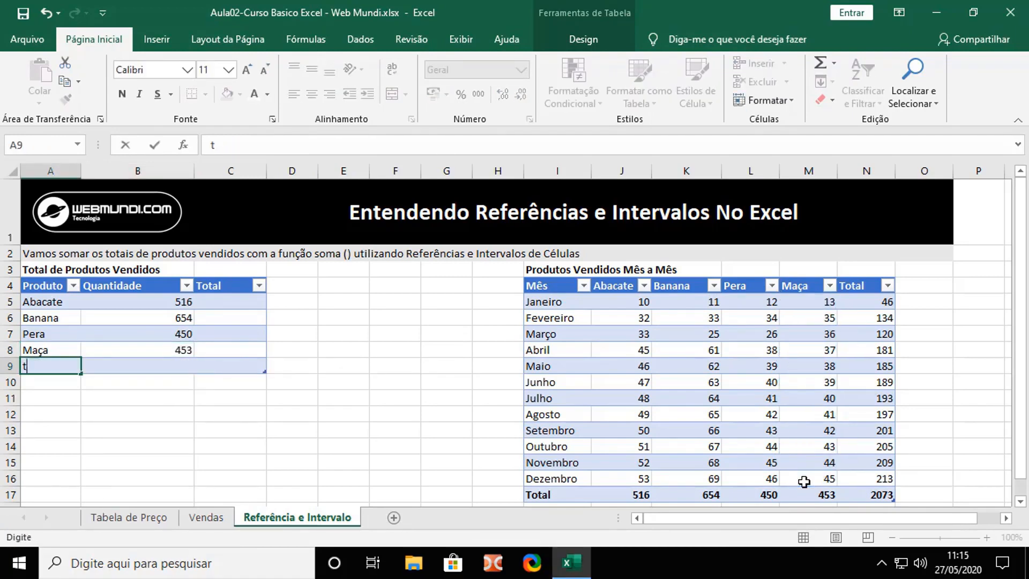
pyautogui.write('tal')
pyautogui.click(168, 366)
pyautogui.click(885, 496)
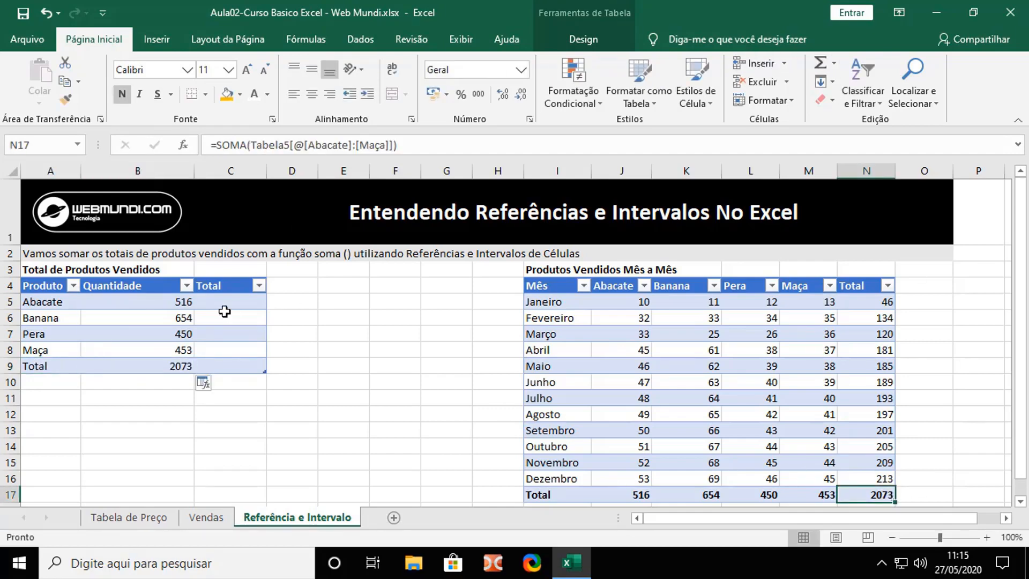
pyautogui.click(168, 367)
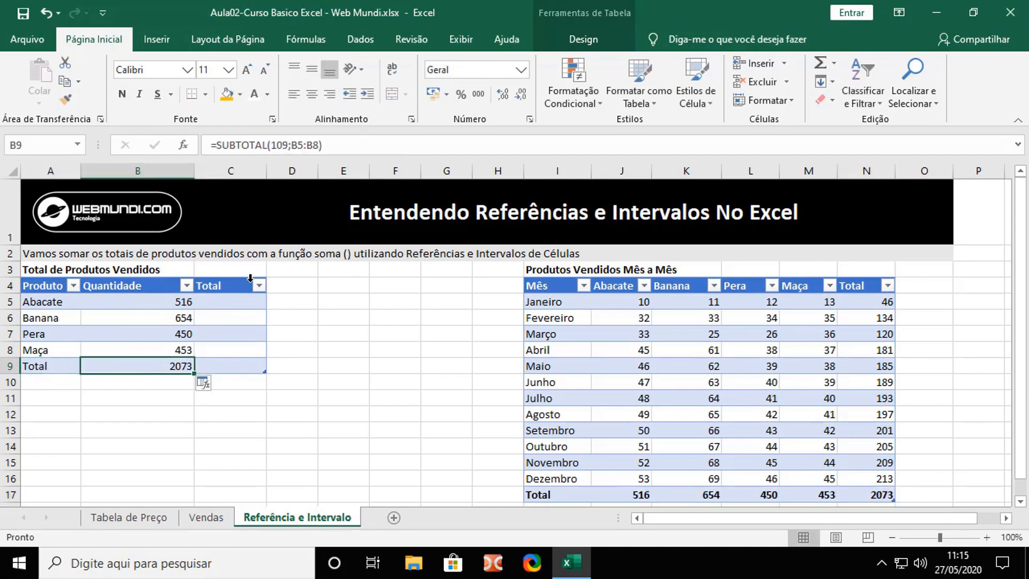
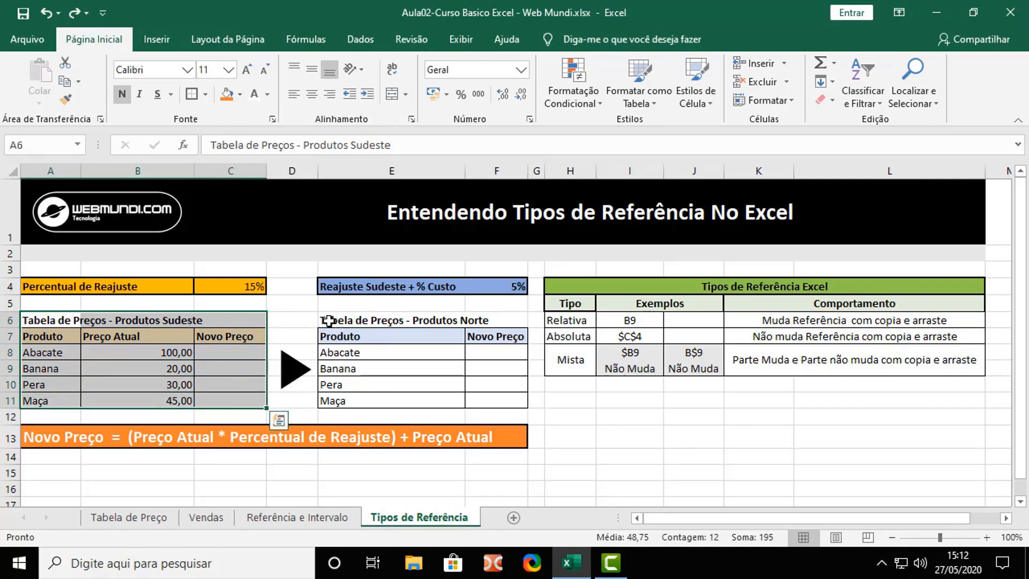
pyautogui.moveTo(327, 320); pyautogui.dragTo(516, 402)
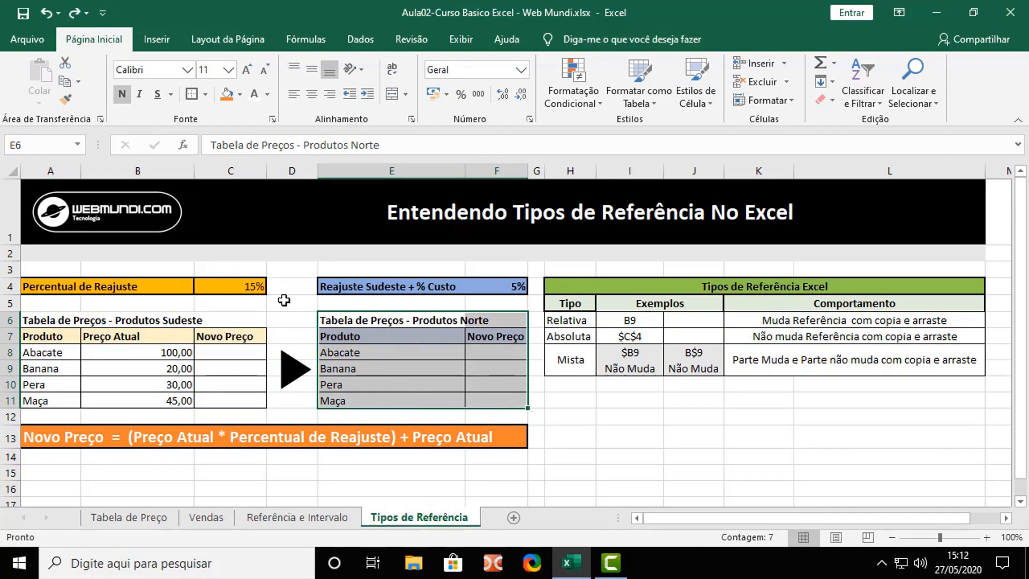
pyautogui.click(227, 349)
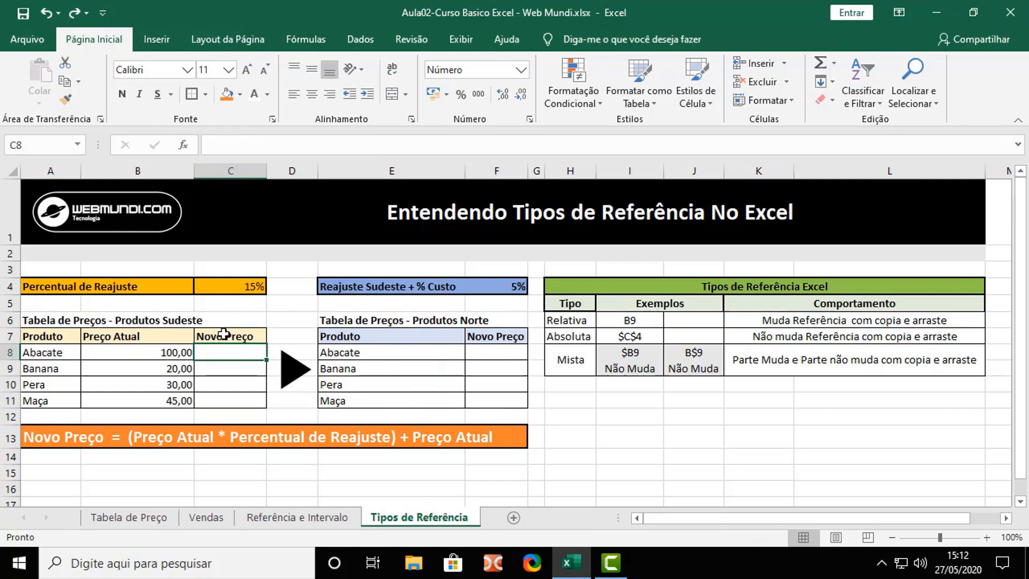
pyautogui.click(245, 286)
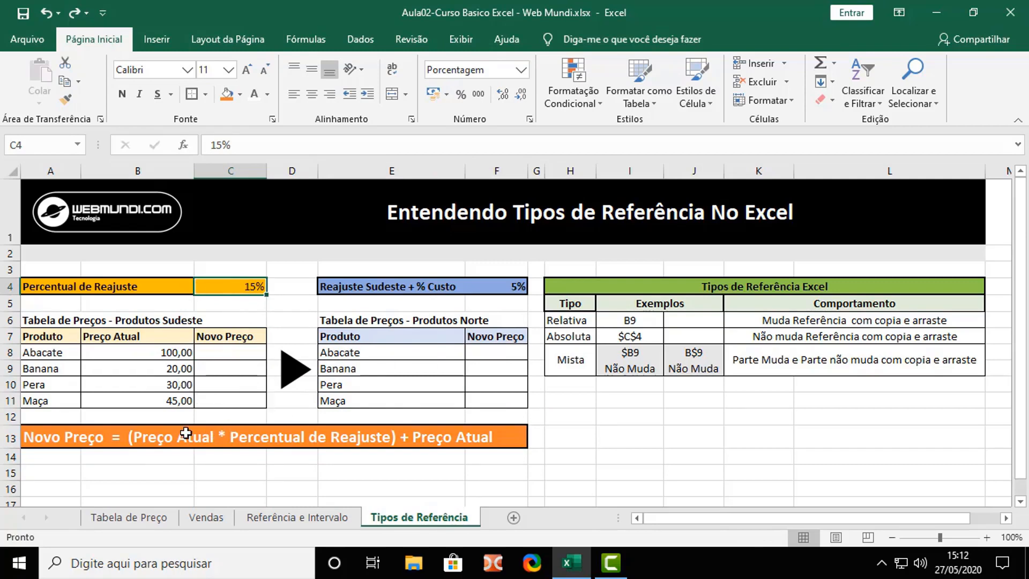
pyautogui.click(37, 434)
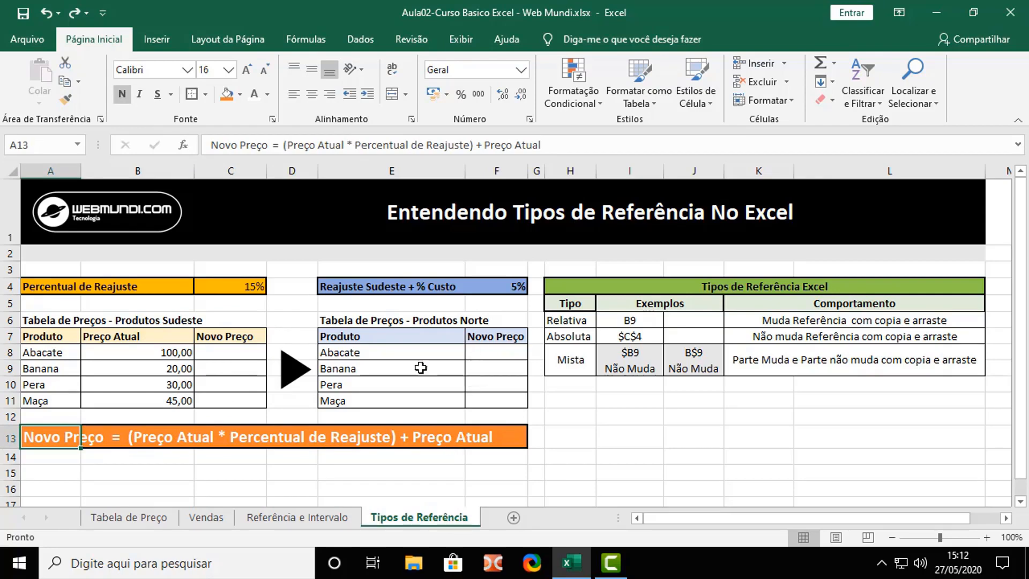
# - Calculate Abacate's new Sudeste price in C8 with =(B8*15%)+B8, writing the percentage directly into the formula
pyautogui.click(227, 352)
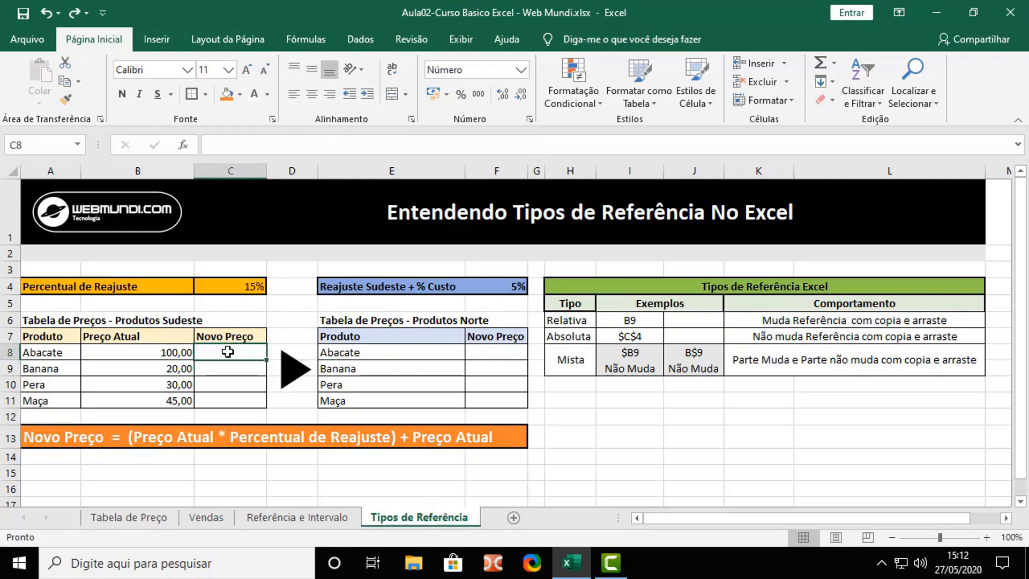
pyautogui.write('=(')
pyautogui.click(176, 352)
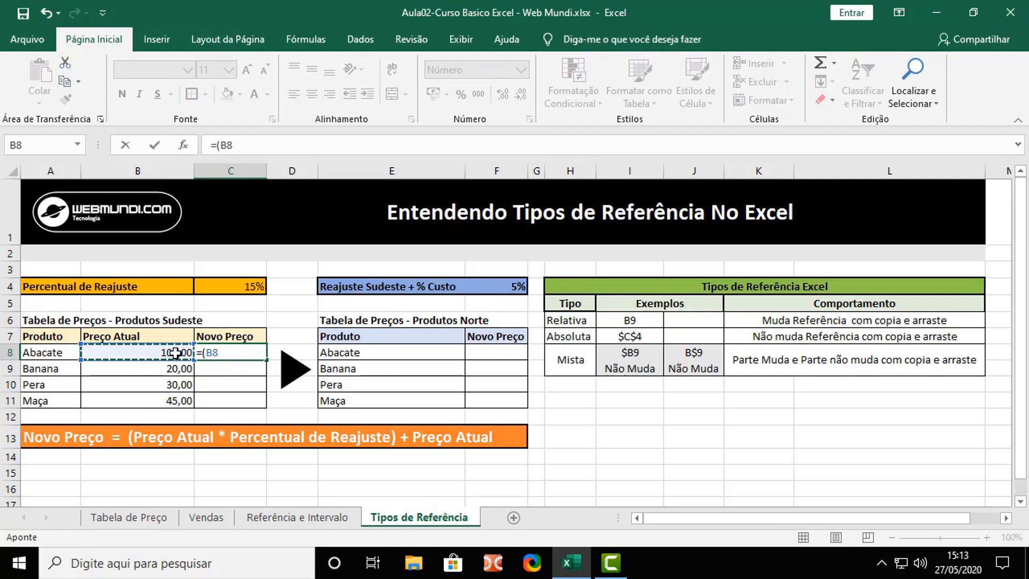
pyautogui.write('*')
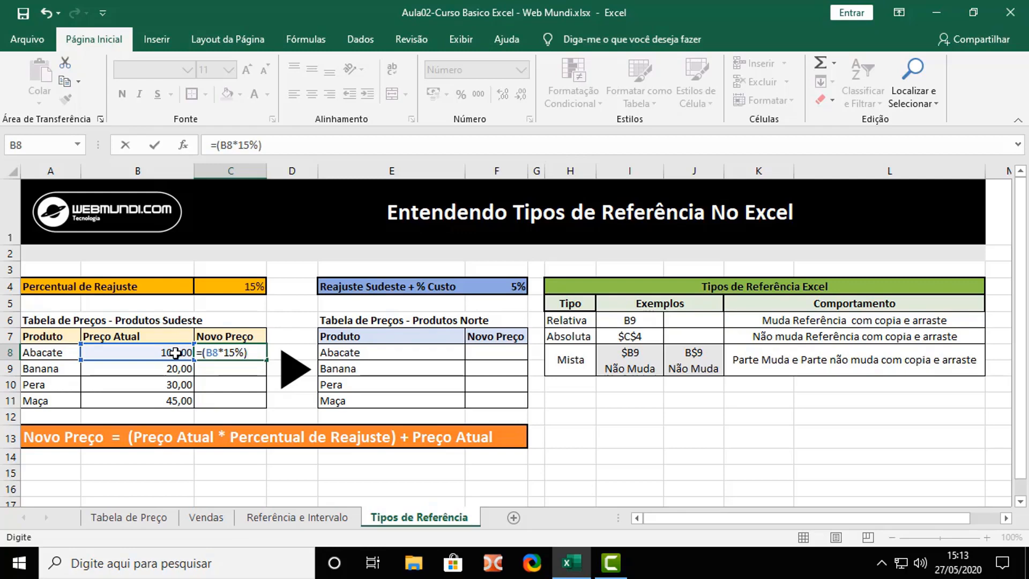
pyautogui.write('15%)+')
pyautogui.click(175, 352)
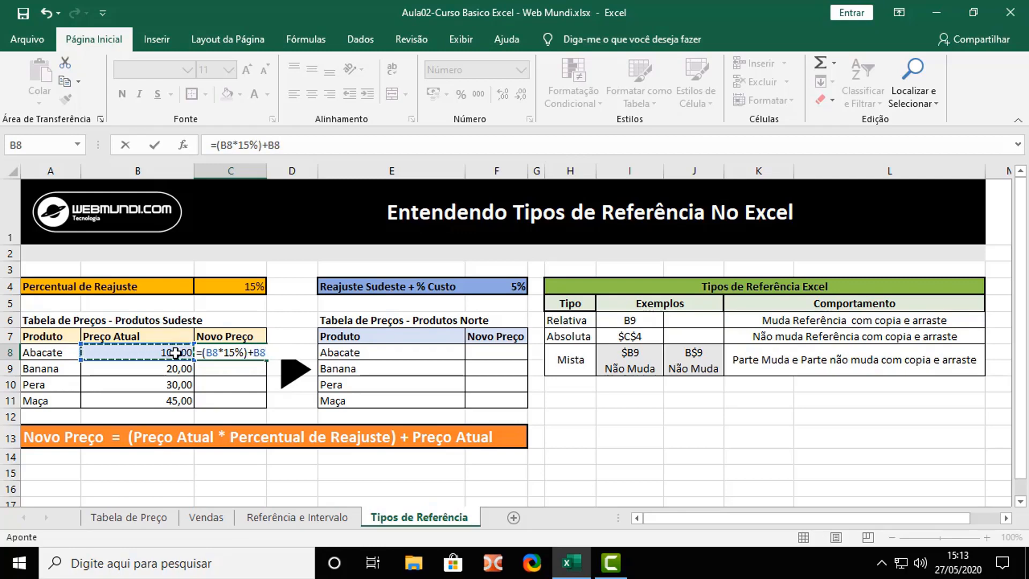
pyautogui.press('Return')
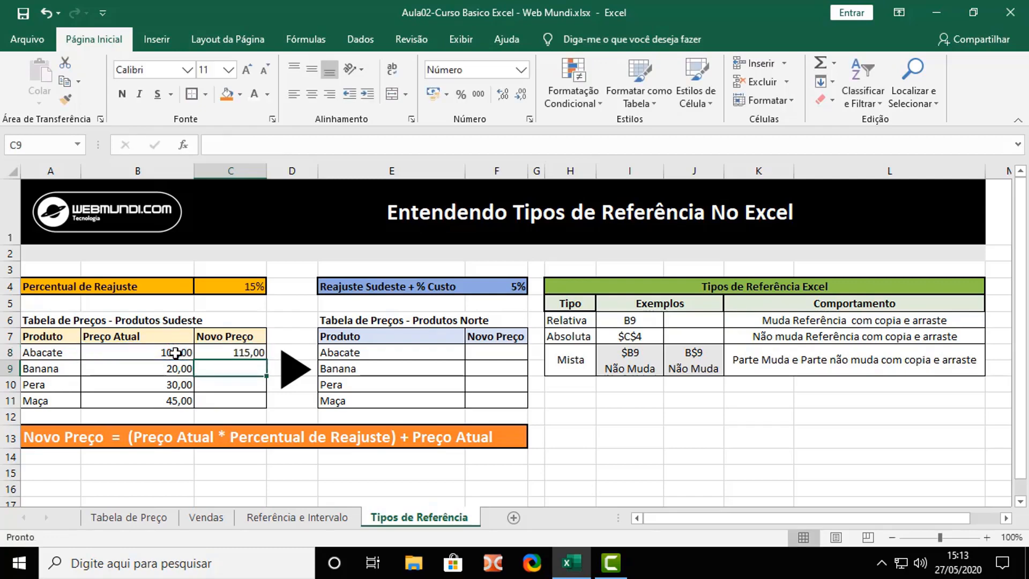
# - Calculate Abacate's new Norte price in F8 with =(C8*5%)+C8, based on the new Sudeste price
pyautogui.click(488, 351)
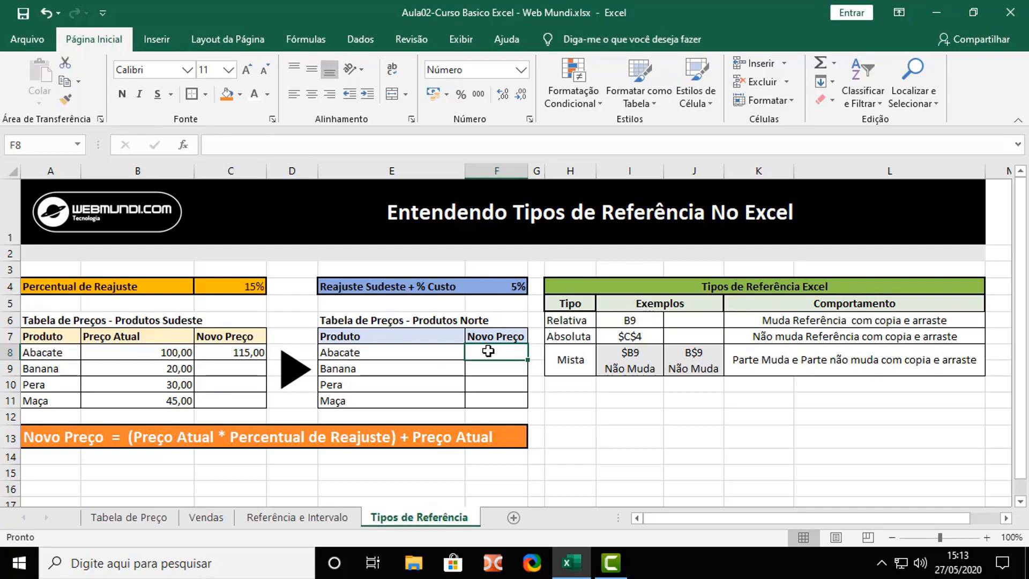
pyautogui.write('=(')
pyautogui.click(238, 352)
pyautogui.write('*5%)+')
pyautogui.click(238, 351)
pyautogui.press('Return')
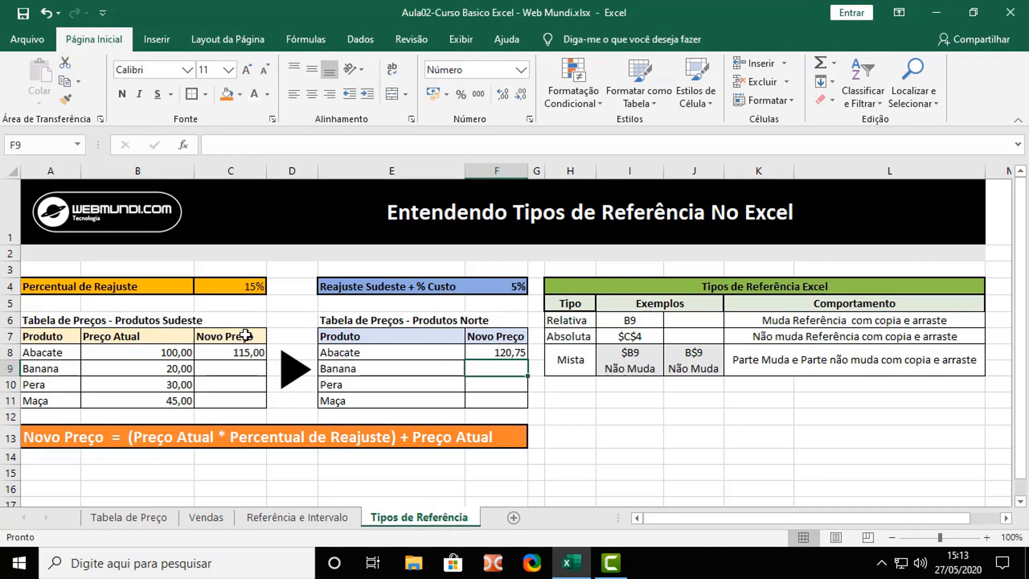
# - Test the fixed-percentage formulas with 20% in C4 and 10% in F4, and undo both rate changes
pyautogui.click(246, 286)
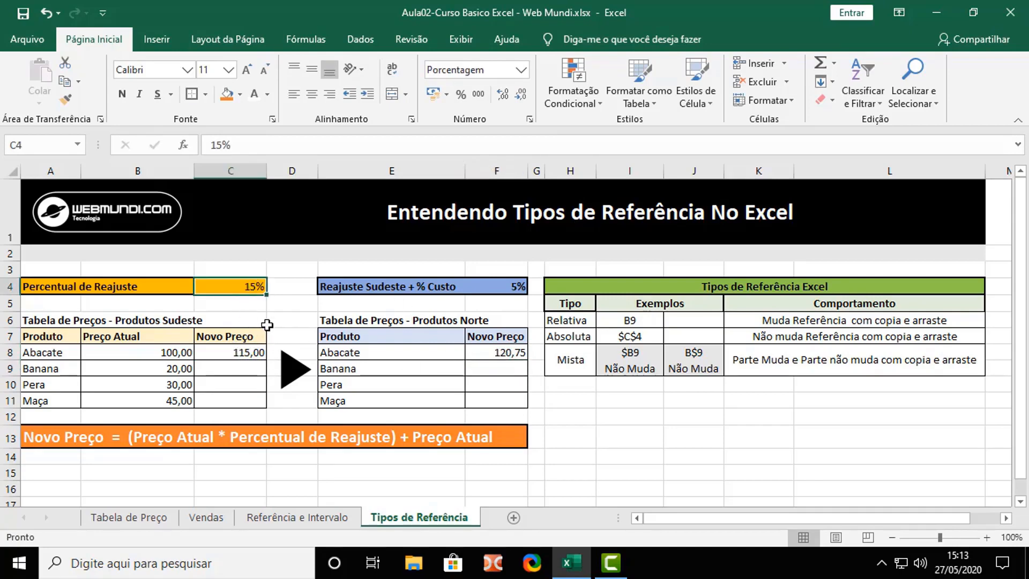
pyautogui.write('20')
pyautogui.press('Return')
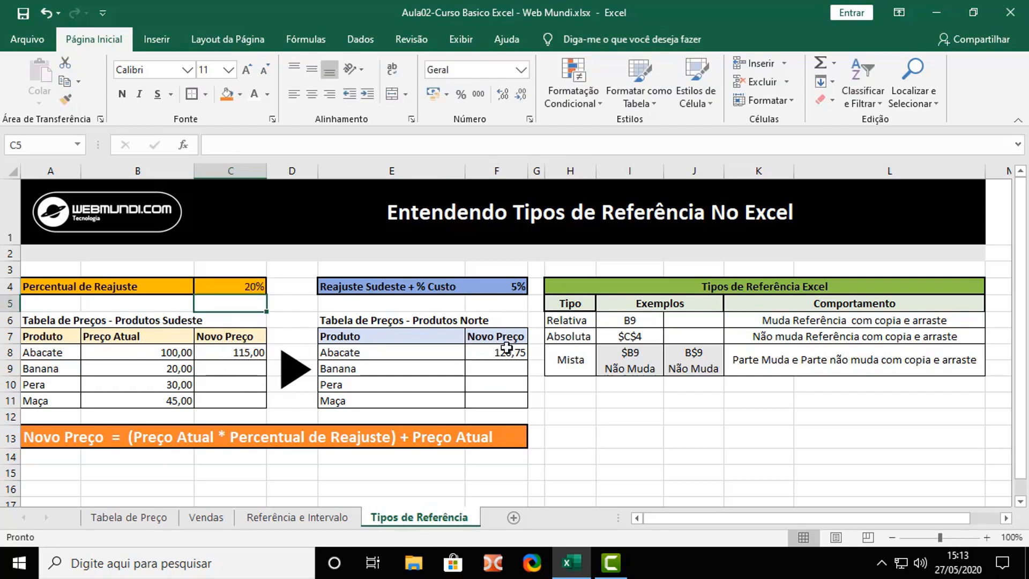
pyautogui.click(503, 288)
pyautogui.write('10')
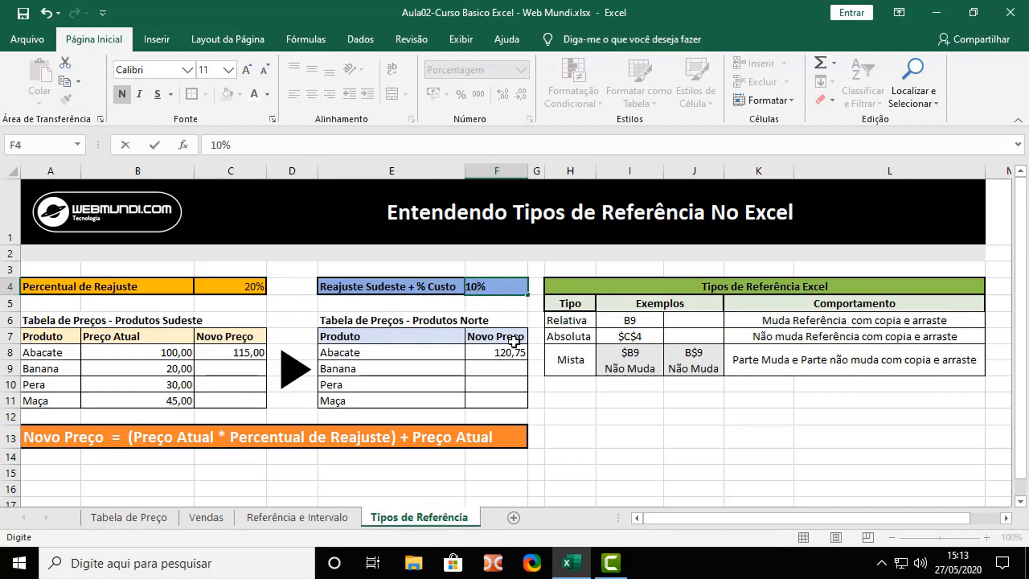
pyautogui.click(494, 358)
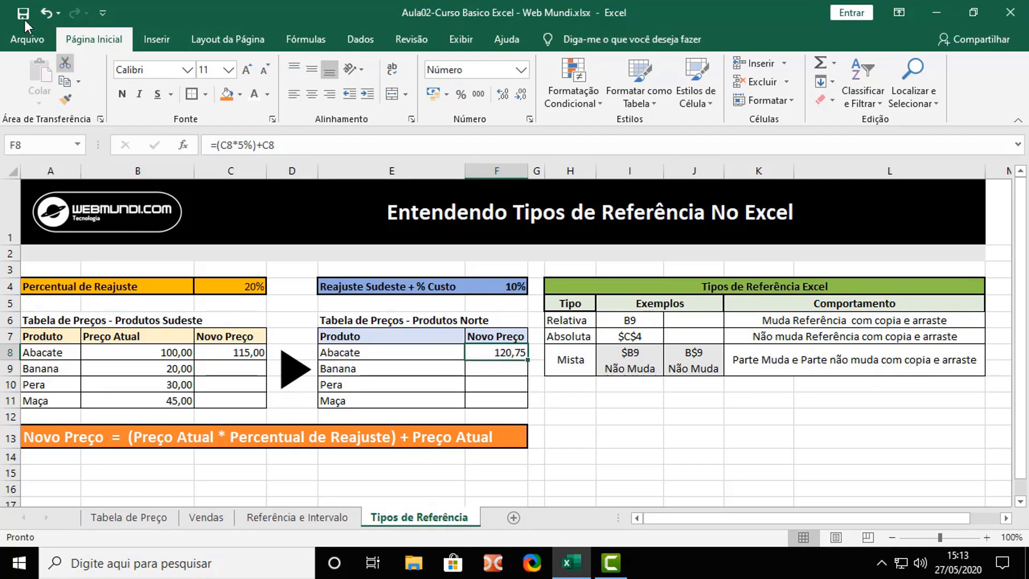
pyautogui.click(46, 13)
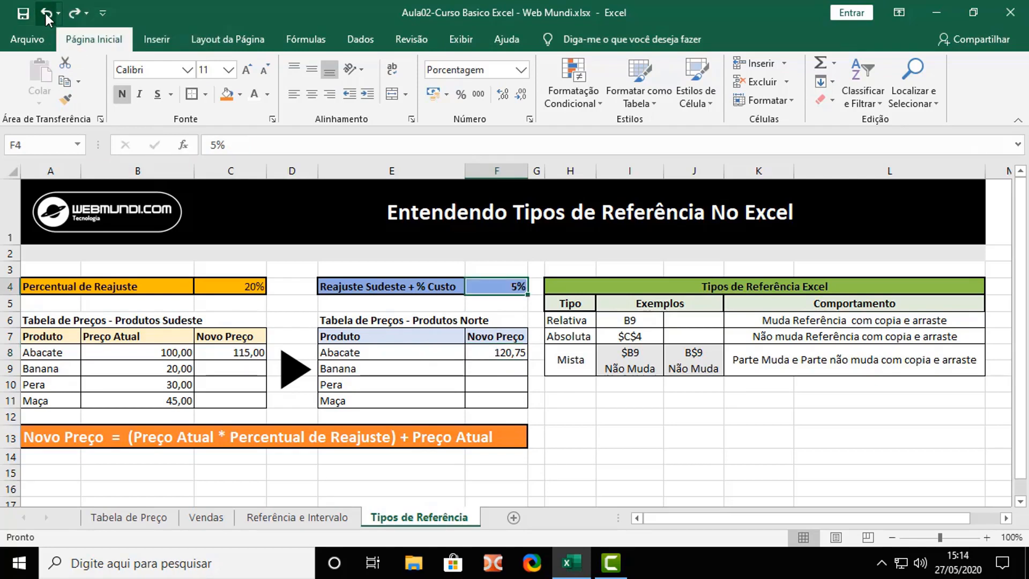
pyautogui.click(46, 14)
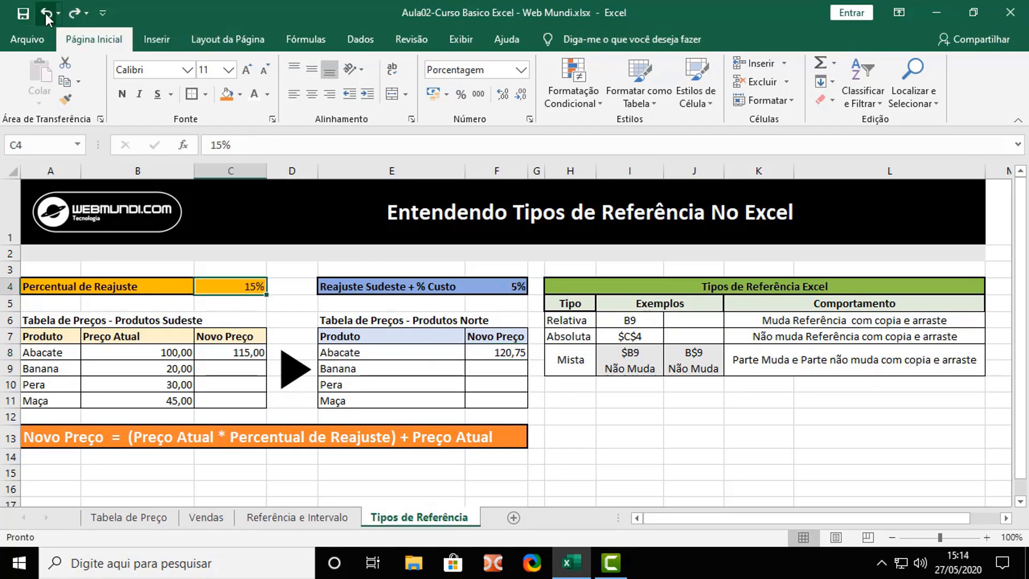
# - Replace the fixed 15% in the C8 formula with a reference to the Percentual de Reajuste cell C4
pyautogui.click(240, 352)
pyautogui.doubleClick(257, 145)
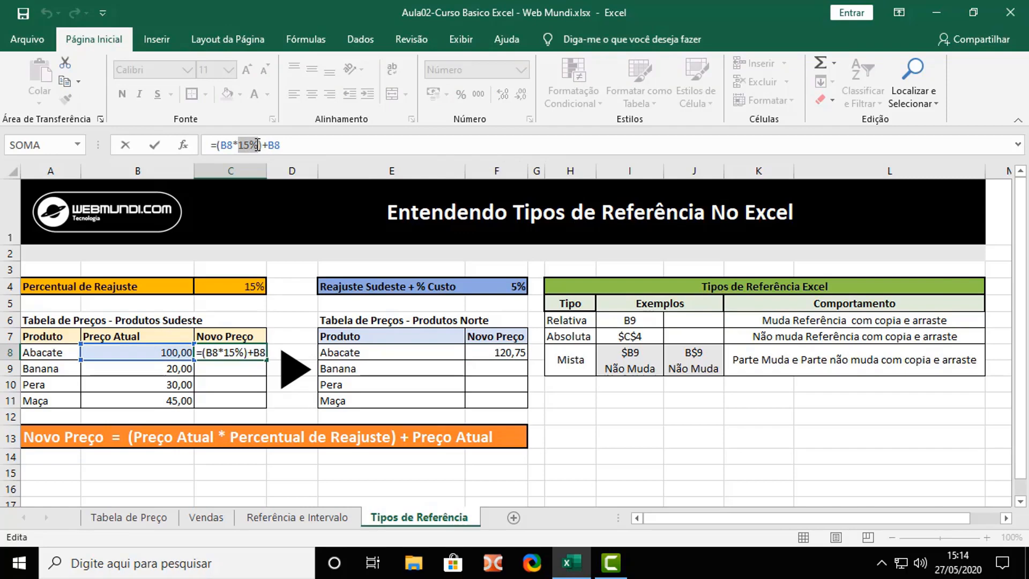
pyautogui.click(235, 286)
pyautogui.press('Return')
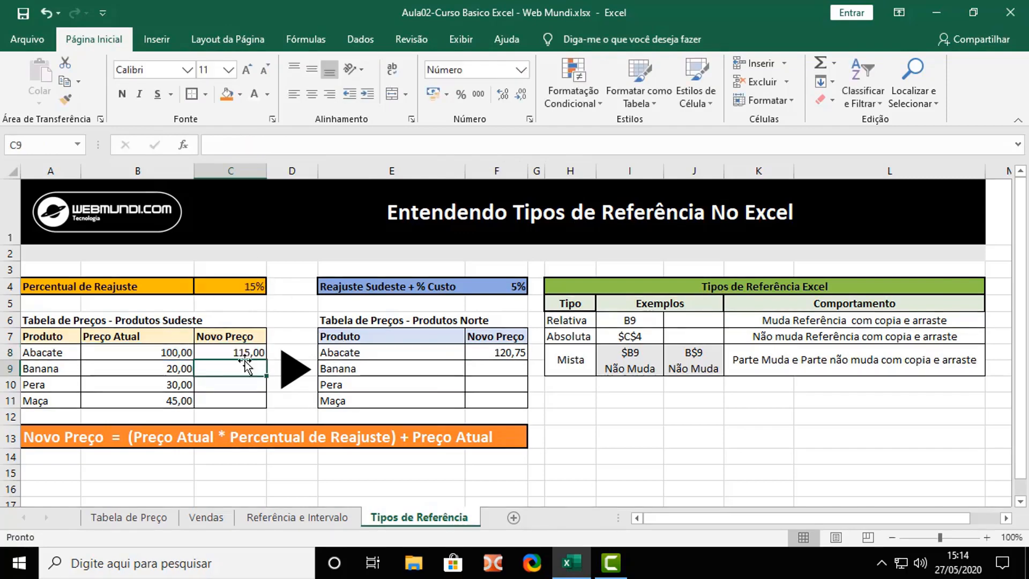
# - Replace the fixed 5% in the F8 formula with a reference to the Reajuste Sudeste + % Custo cell F4
pyautogui.click(496, 352)
pyautogui.doubleClick(252, 144)
pyautogui.click(514, 286)
pyautogui.press('Return')
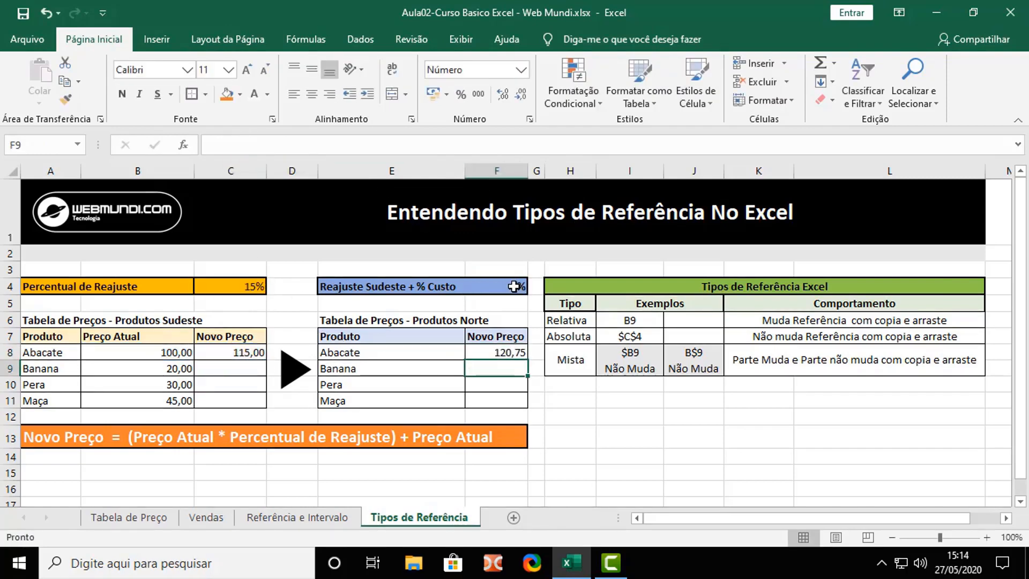
# - Set Percentual de Reajuste in C4 to 20% and Reajuste Sudeste + % Custo in F4 to 10%
pyautogui.click(239, 353)
pyautogui.click(249, 286)
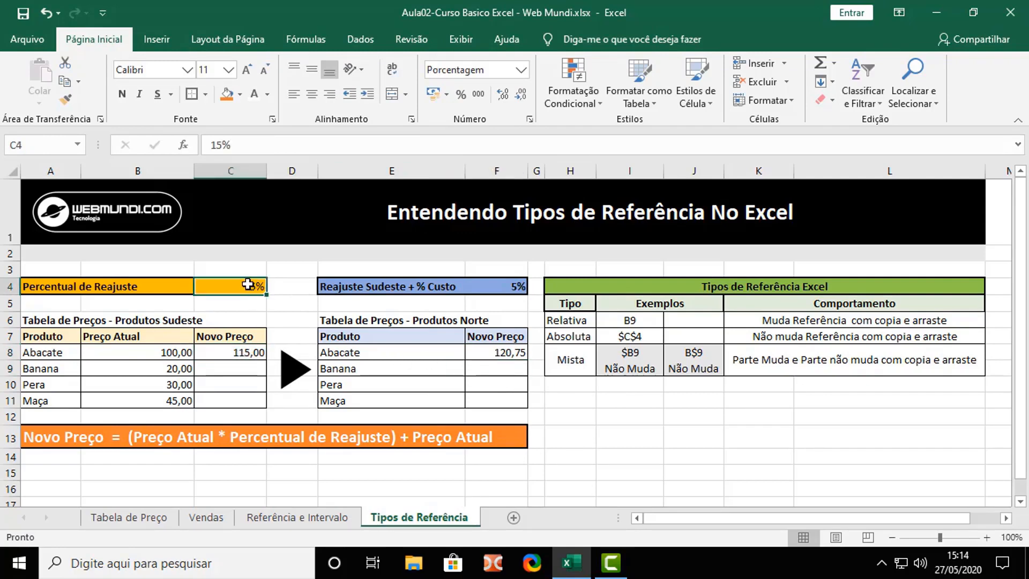
pyautogui.write('20')
pyautogui.press('Return')
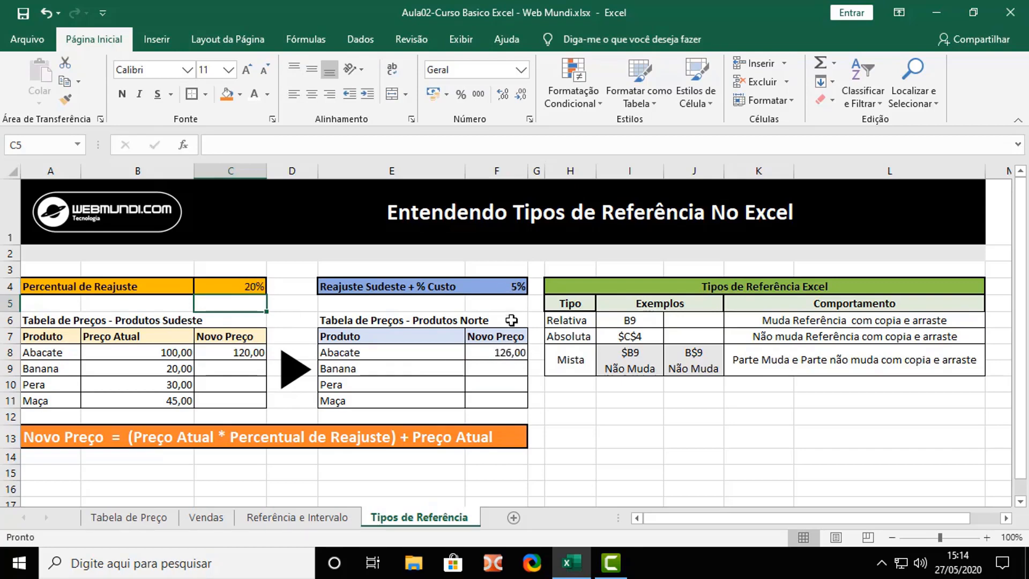
pyautogui.click(508, 289)
pyautogui.write('10')
pyautogui.press('Return')
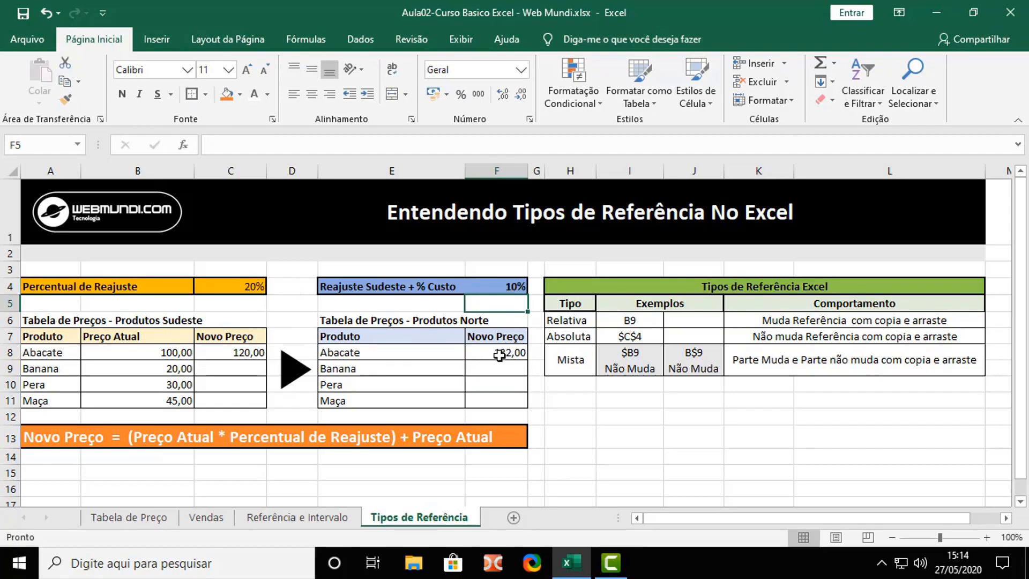
# - Fill the Abacate Novo Preço formula from C8 down through C11 for Banana, Pera and Maça
pyautogui.click(248, 348)
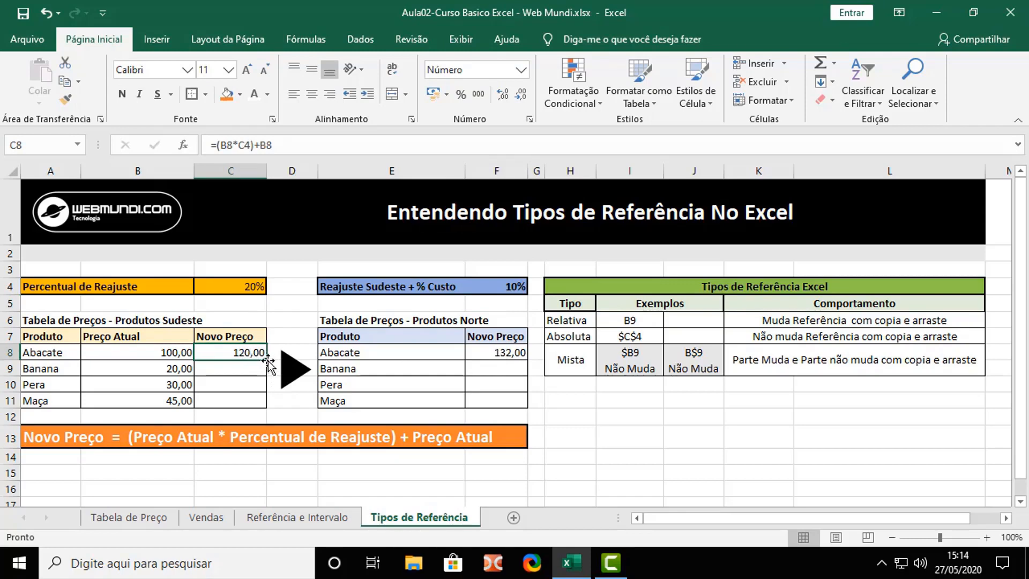
pyautogui.click(276, 309)
pyautogui.click(247, 358)
pyautogui.moveTo(265, 359); pyautogui.dragTo(266, 406)
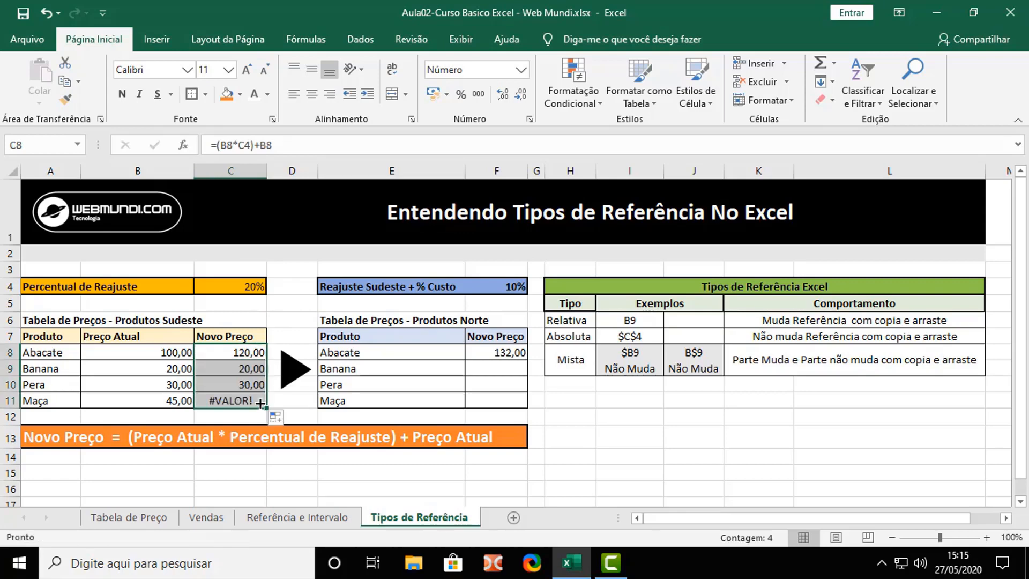
# - Examine which cells the copied formulas in C9, C10 and C11 reference, and compare with the Absoluta entry in the Tipos de Referência table
pyautogui.click(238, 369)
pyautogui.moveTo(242, 372); pyautogui.dragTo(246, 401)
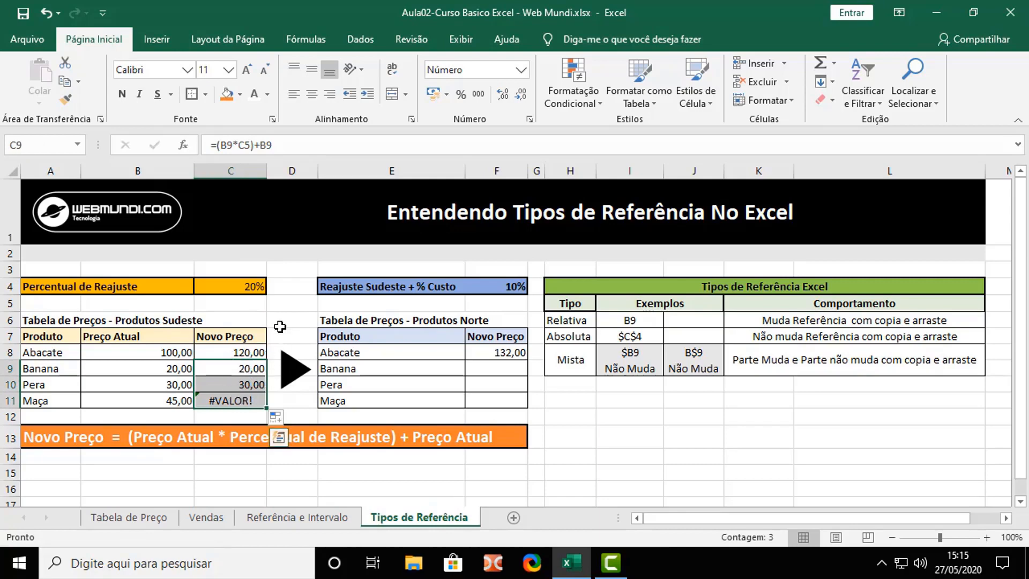
pyautogui.click(232, 370)
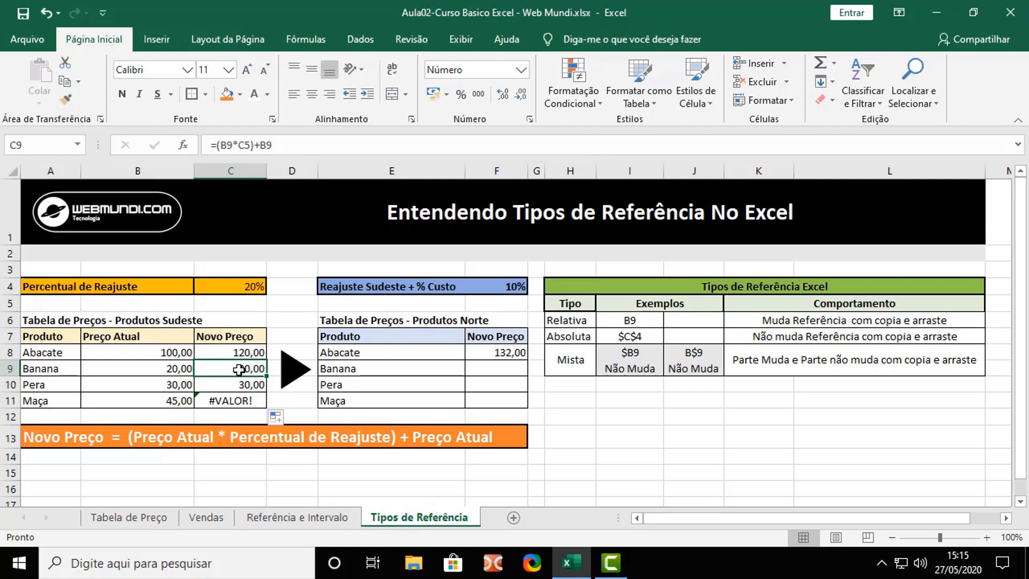
pyautogui.doubleClick(239, 369)
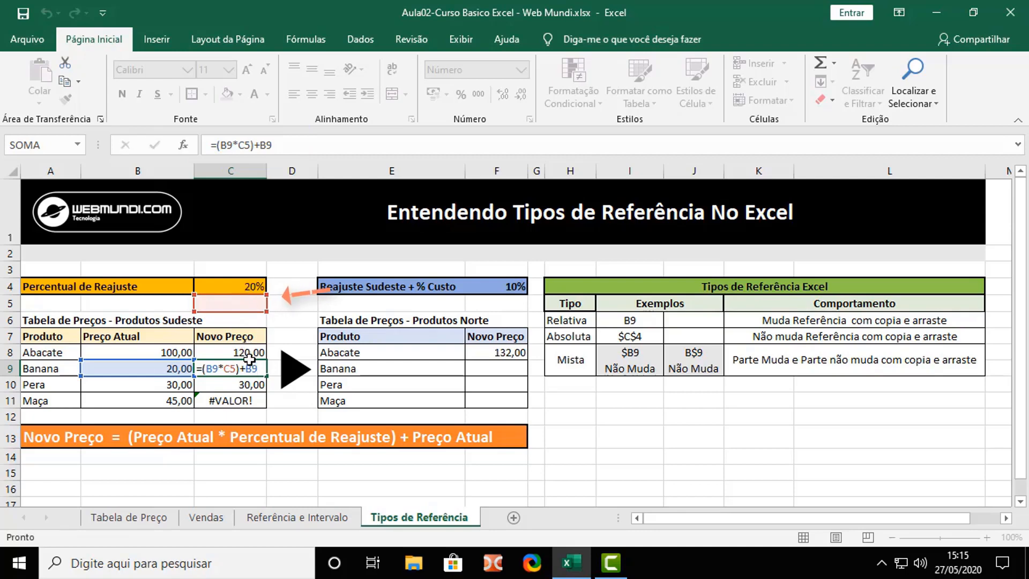
pyautogui.press('Return')
pyautogui.click(249, 387)
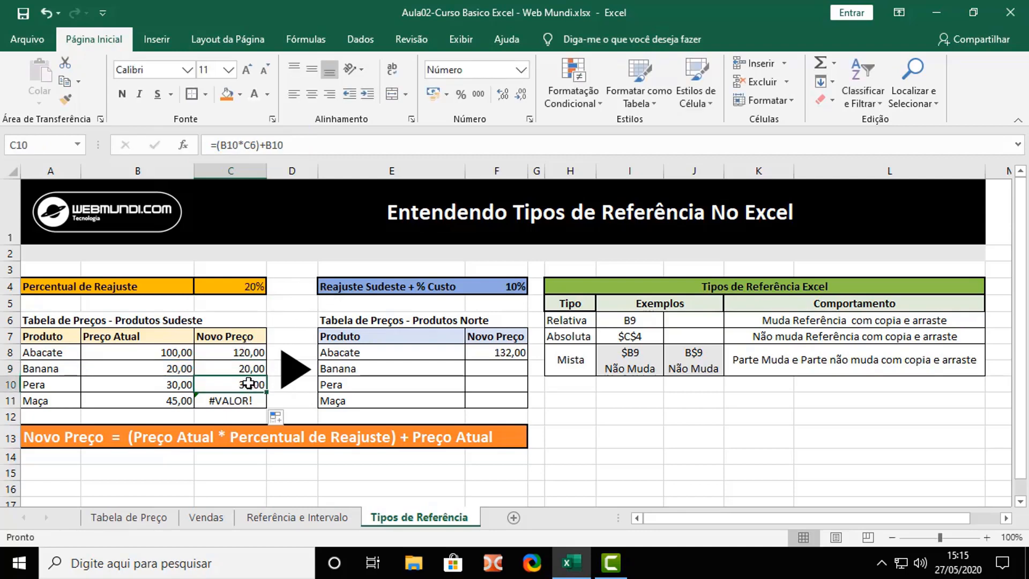
pyautogui.press('F2')
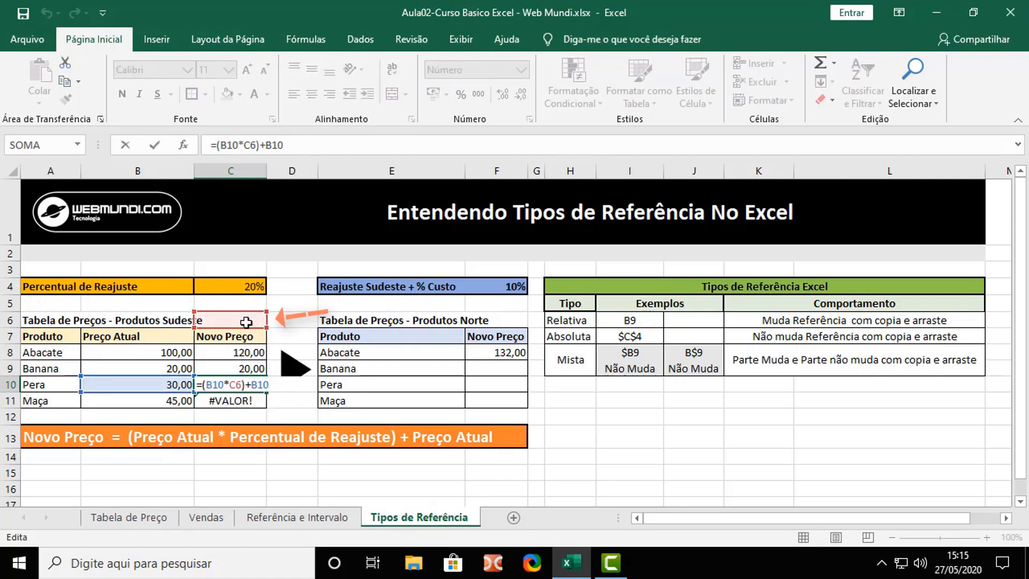
pyautogui.press('Escape')
pyautogui.click(237, 401)
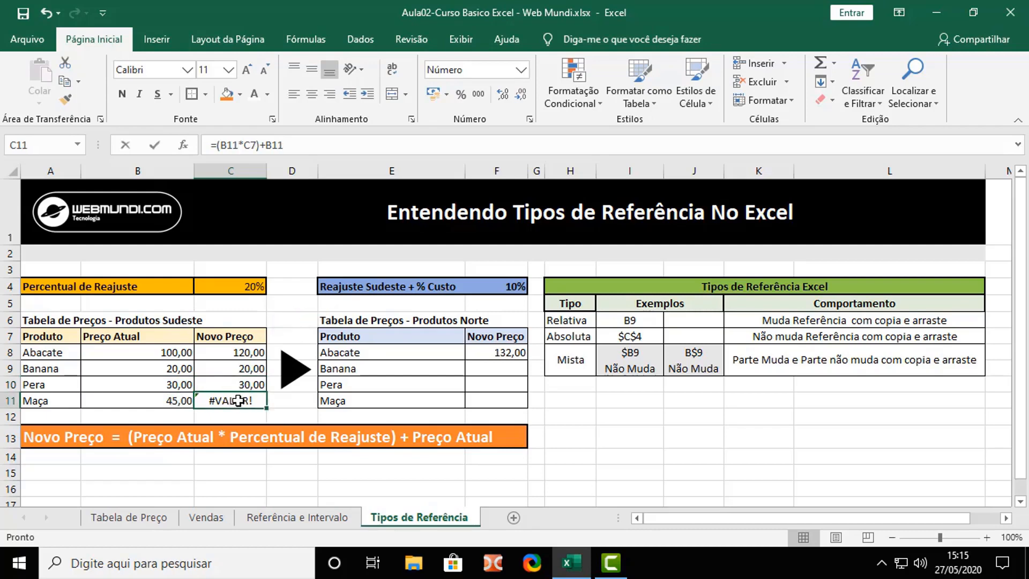
pyautogui.press('F2')
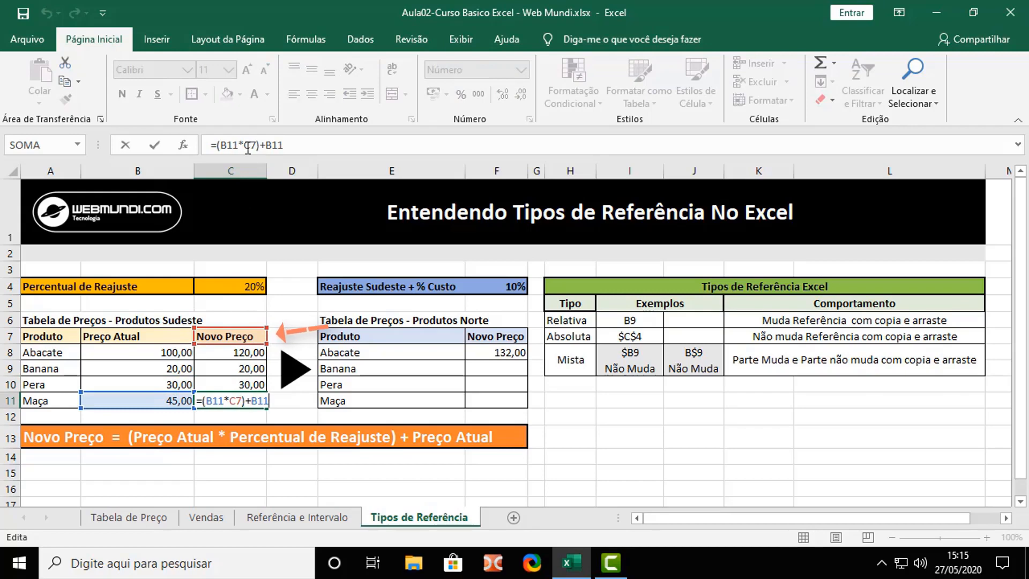
pyautogui.press('Escape')
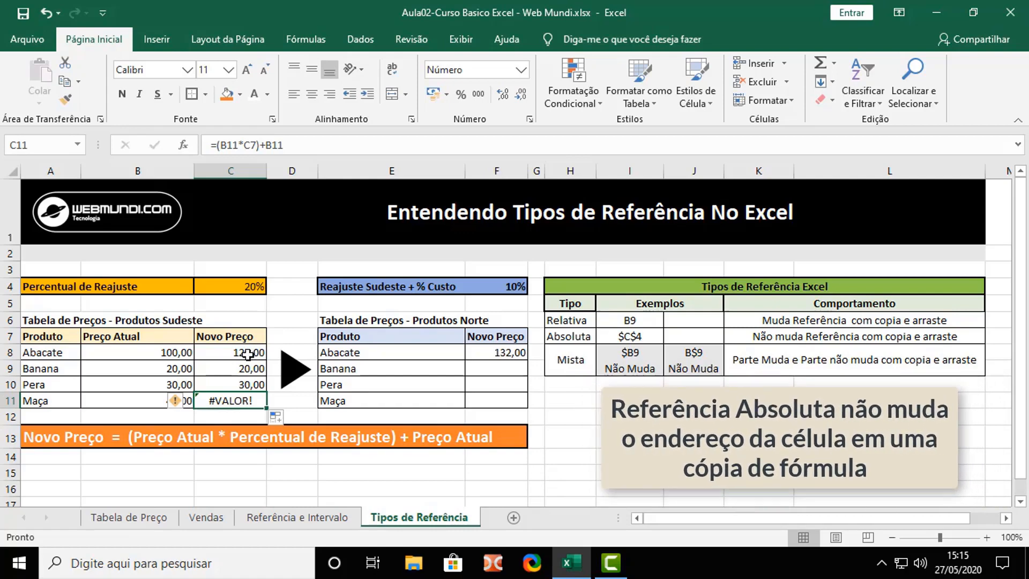
pyautogui.click(563, 336)
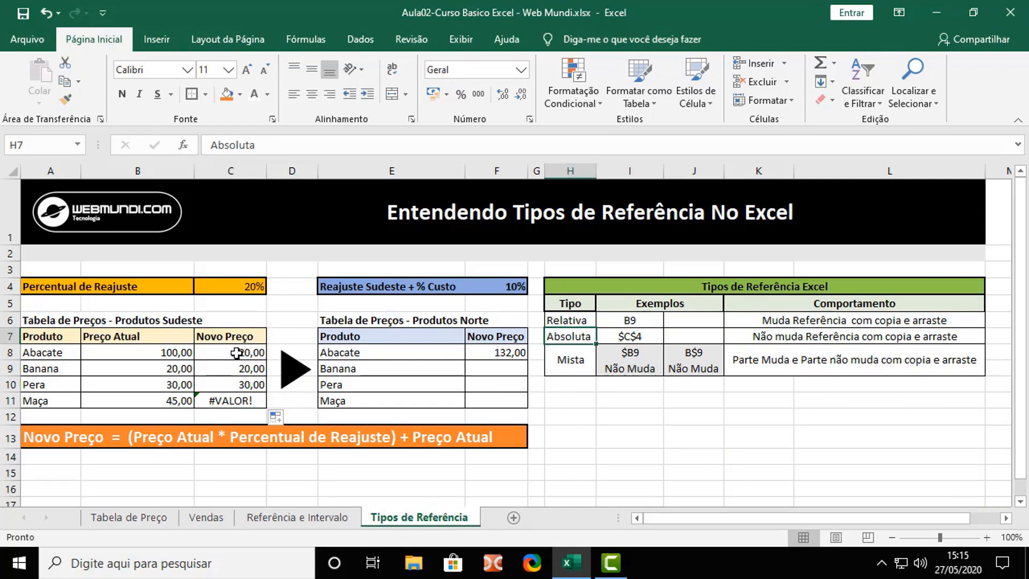
# - Make the Percentual de Reajuste reference in the C8 formula absolute, giving =(B8*$C$4)+B8
pyautogui.click(249, 287)
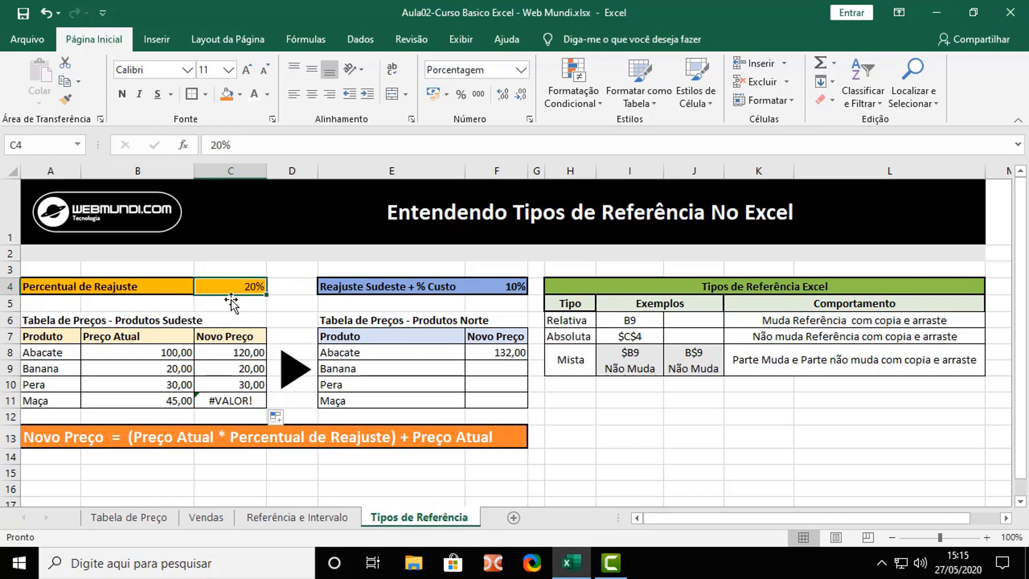
pyautogui.click(242, 351)
pyautogui.press('F2')
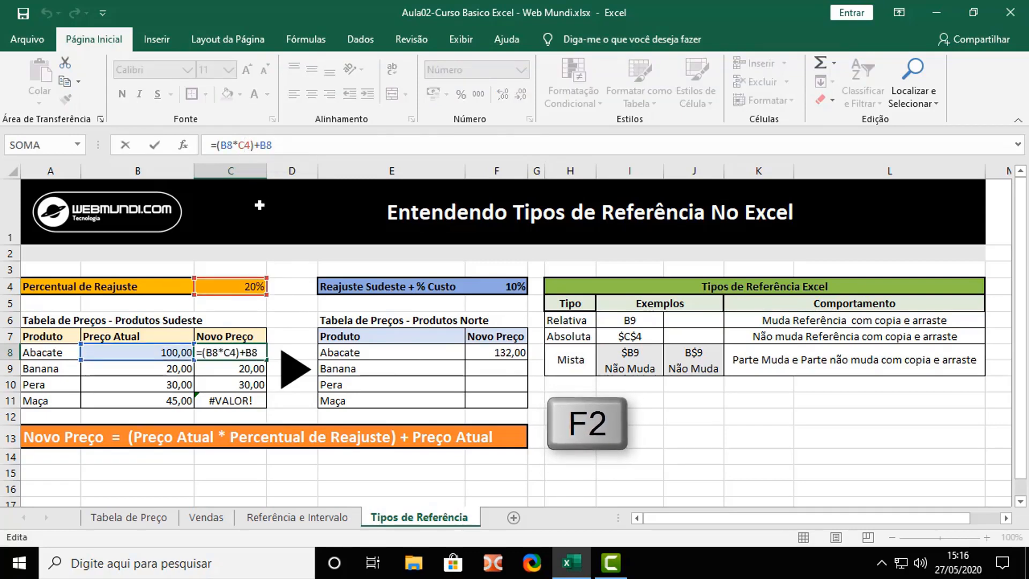
pyautogui.press('F4')
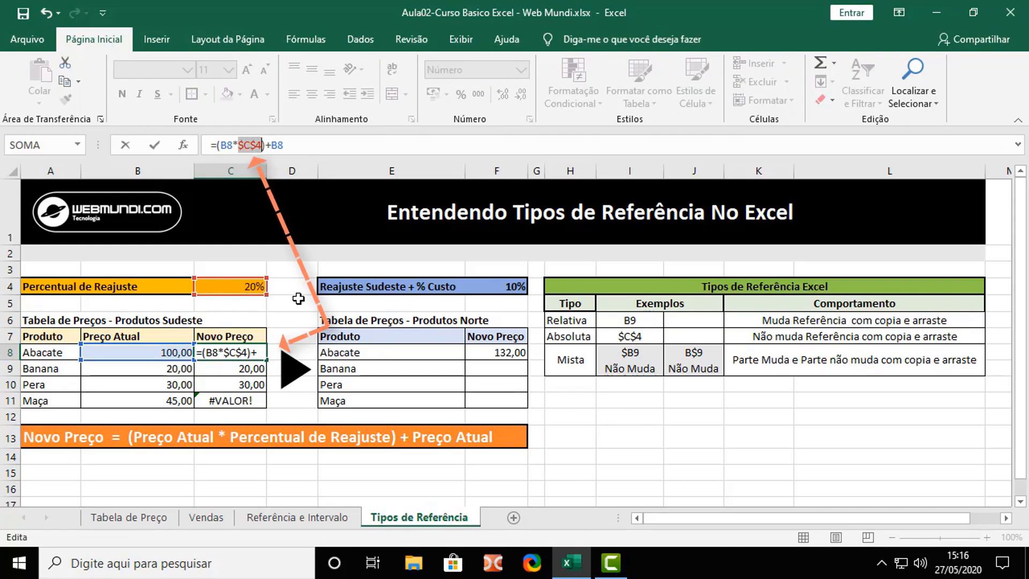
pyautogui.press('Return')
# - Fill the corrected Abacate Novo Preço formula from C8 down through C11
pyautogui.click(255, 354)
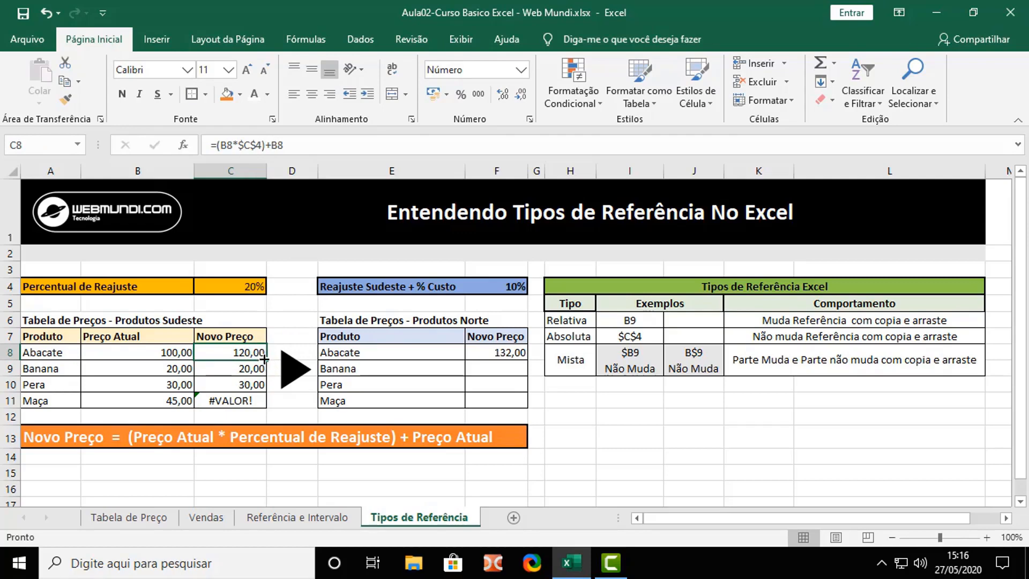
pyautogui.click(256, 369)
pyautogui.click(258, 355)
pyautogui.moveTo(264, 360); pyautogui.dragTo(265, 408)
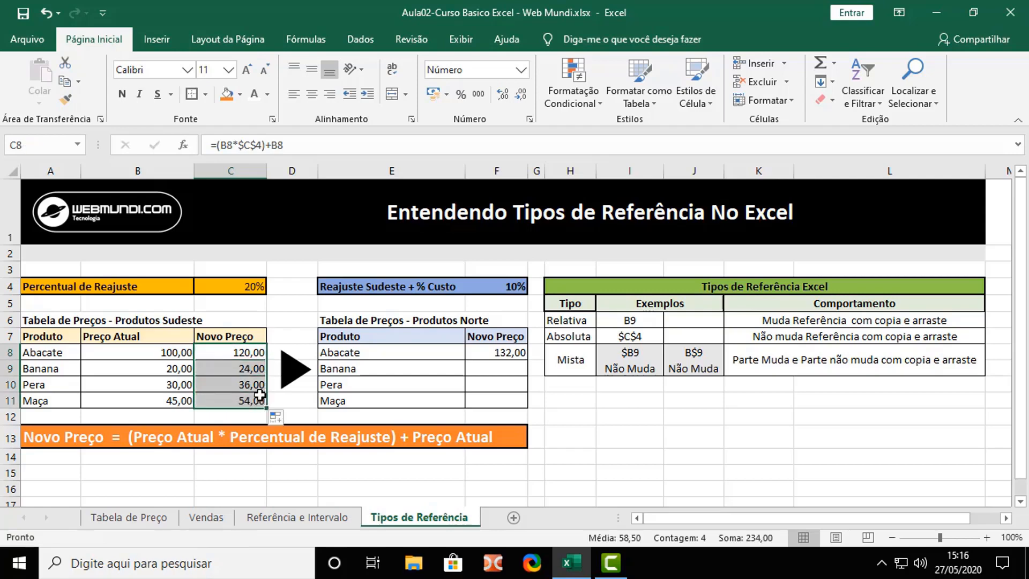
# - Examine the copied formulas in C9, C10 and C11 to see how the relative and absolute references behave
pyautogui.click(247, 371)
pyautogui.click(248, 384)
pyautogui.click(248, 370)
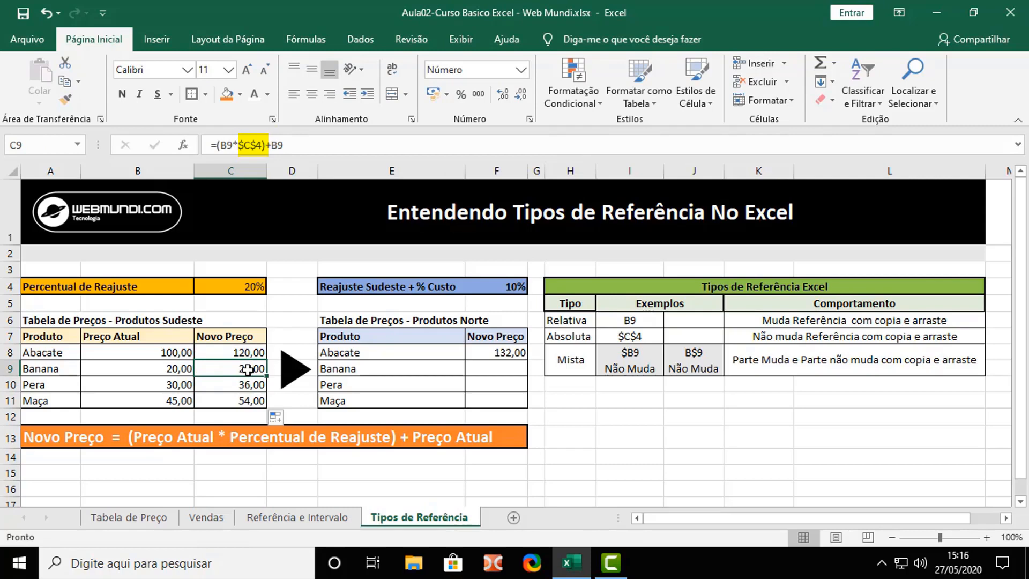
pyautogui.doubleClick(247, 370)
pyautogui.click(247, 383)
pyautogui.doubleClick(246, 384)
pyautogui.press('Escape')
pyautogui.doubleClick(247, 399)
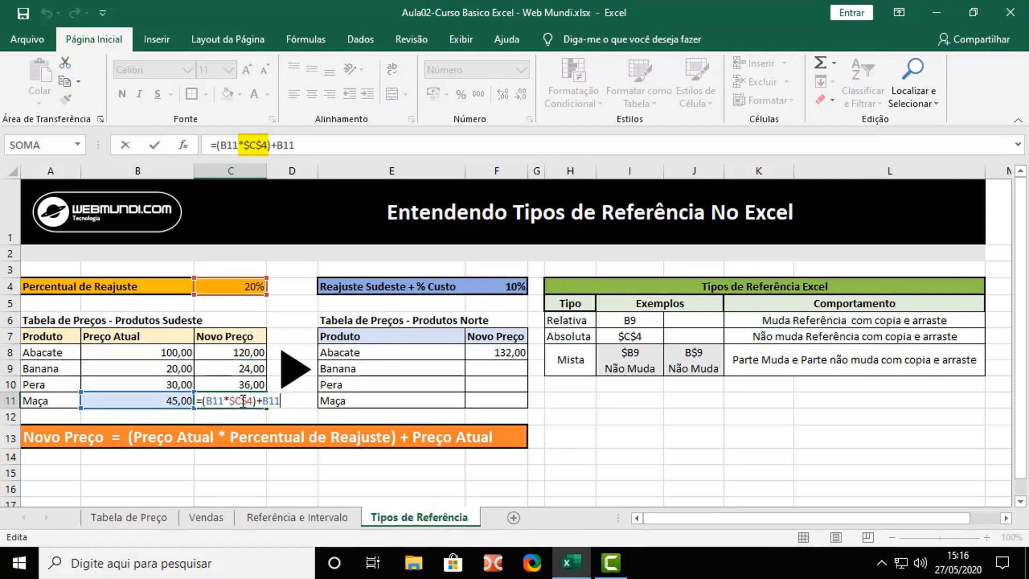
pyautogui.press('Escape')
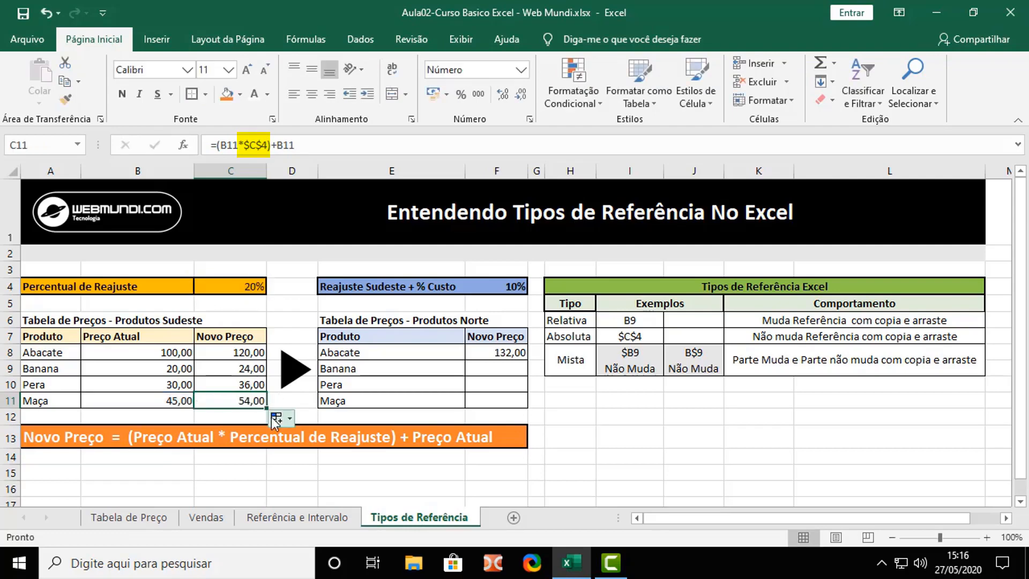
# - Make the F4 reference absolute in the F8 formula, giving =(C8*$F$4)+C8, and fill it down through F11
pyautogui.click(492, 352)
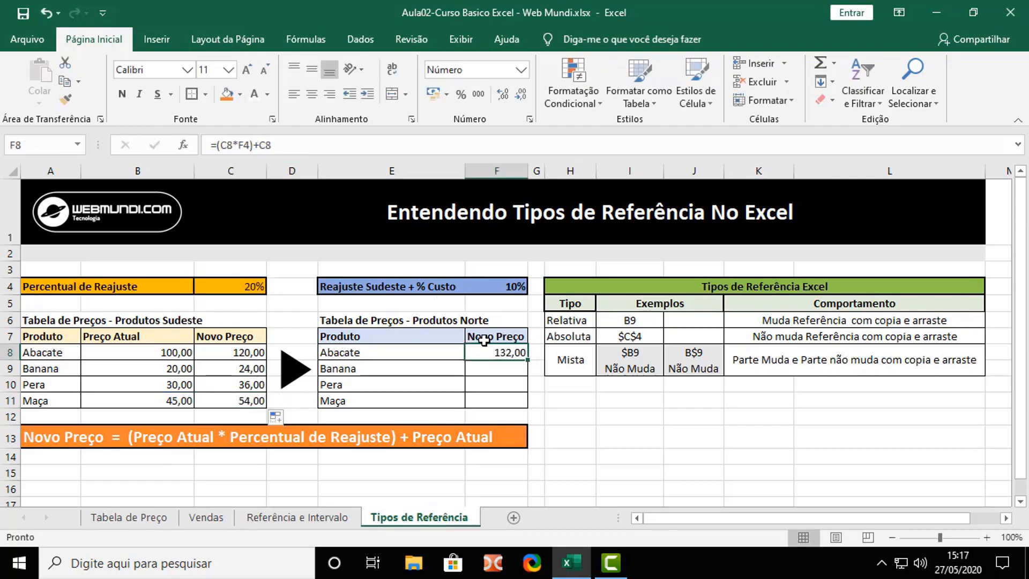
pyautogui.press('F2')
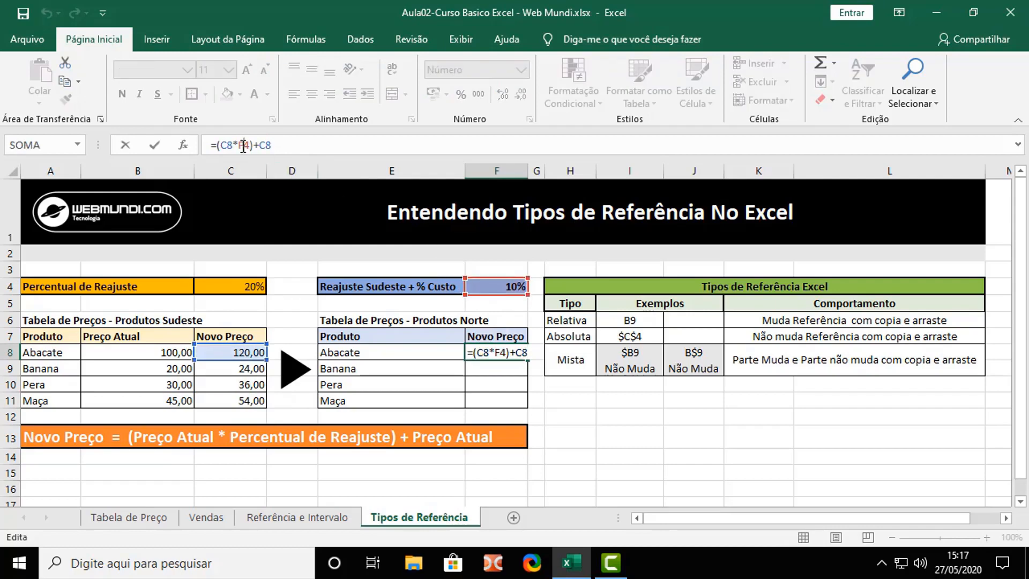
pyautogui.press('F4')
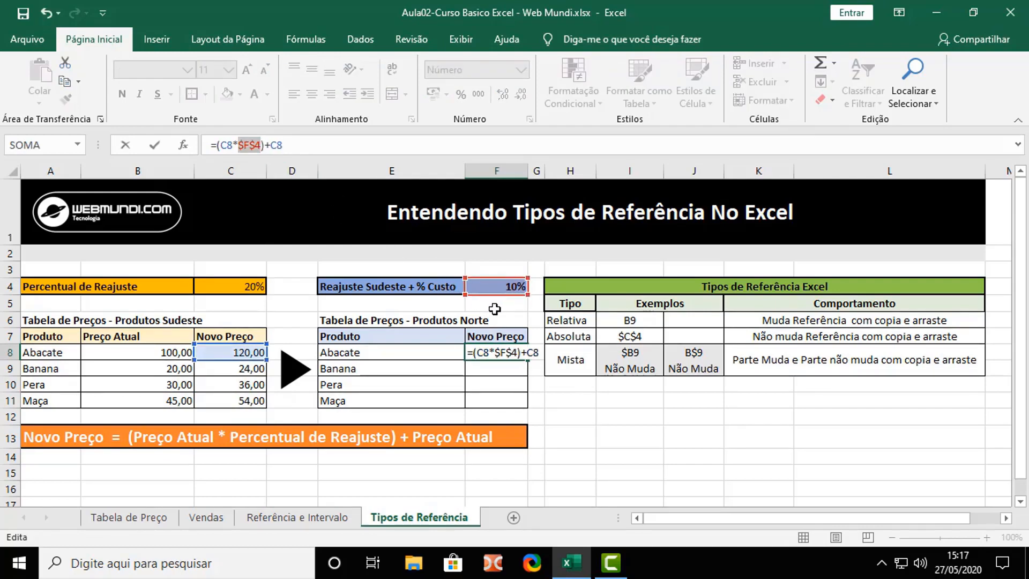
pyautogui.press('Return')
pyautogui.click(515, 353)
pyautogui.moveTo(527, 359); pyautogui.dragTo(521, 402)
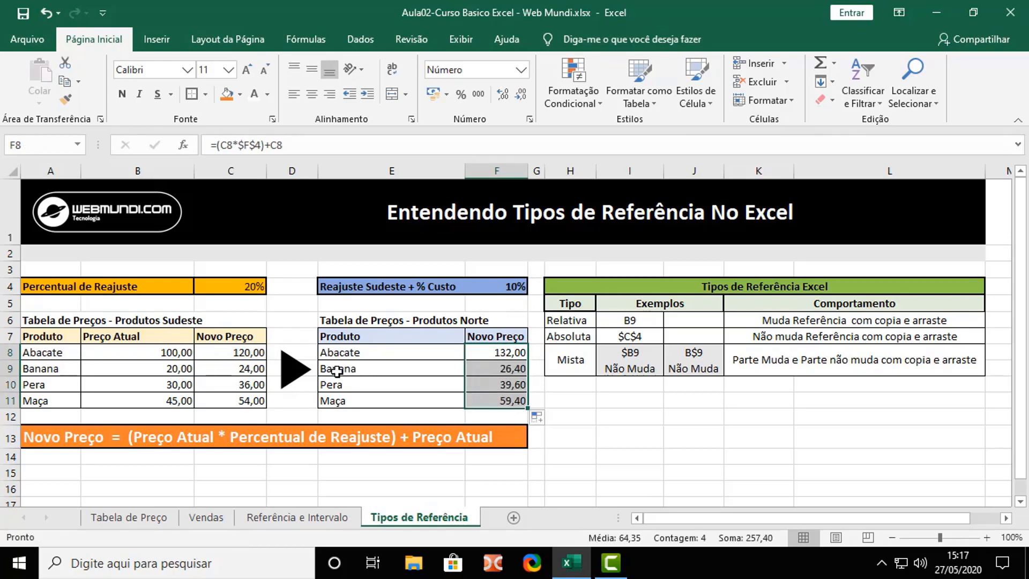
# - Set Percentual de Reajuste in C4 to 15% and Reajuste Sudeste + % Custo in F4 to 5%
pyautogui.click(256, 287)
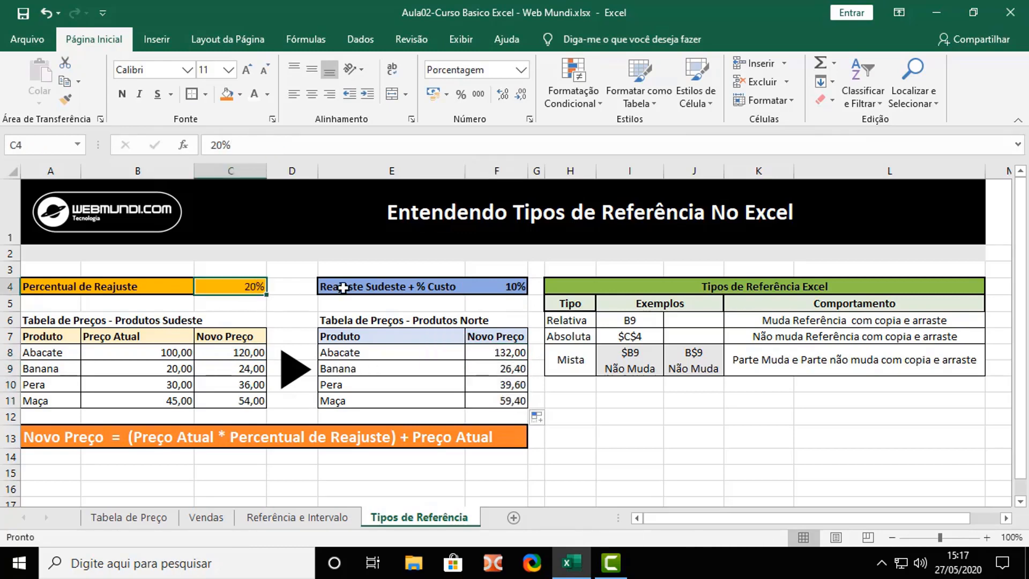
pyautogui.write('15')
pyautogui.press('Return')
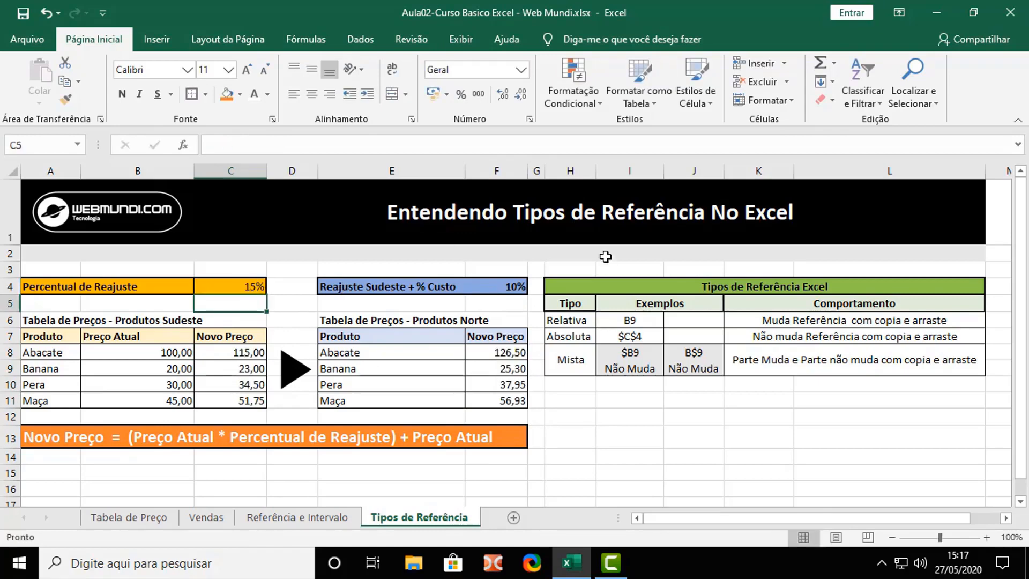
pyautogui.click(504, 287)
pyautogui.write('5')
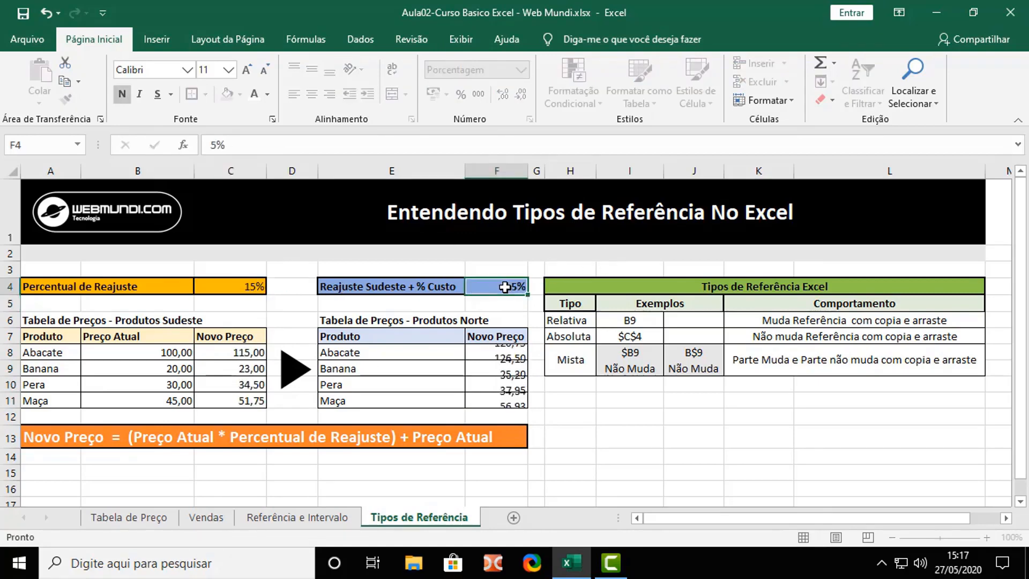
pyautogui.press('Return')
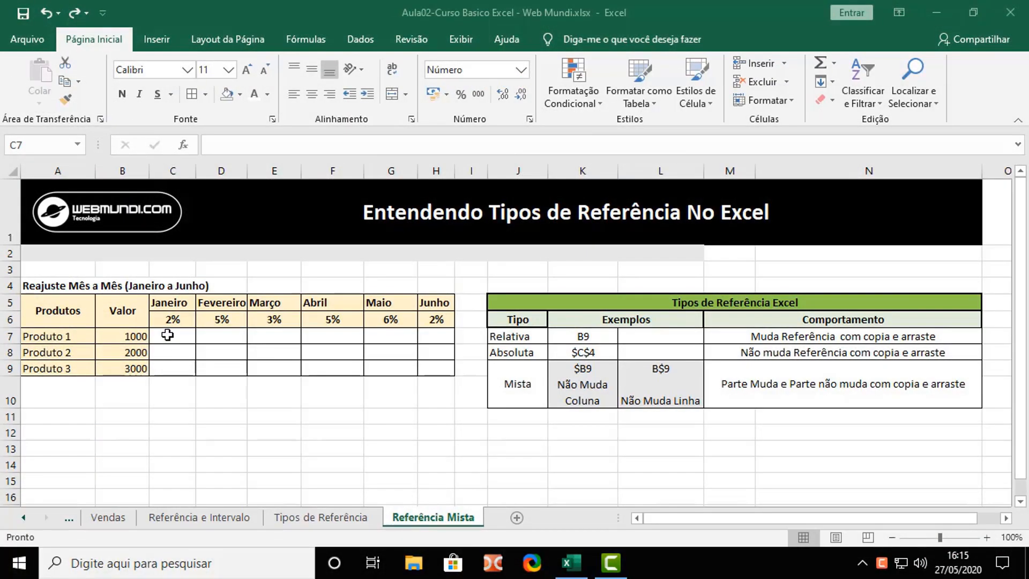
# - Review the Reajuste Mês a Mês table on the Referência Mista sheet: title, Produtos, Valor and the monthly percentages from Janeiro to Junho
pyautogui.click(171, 333)
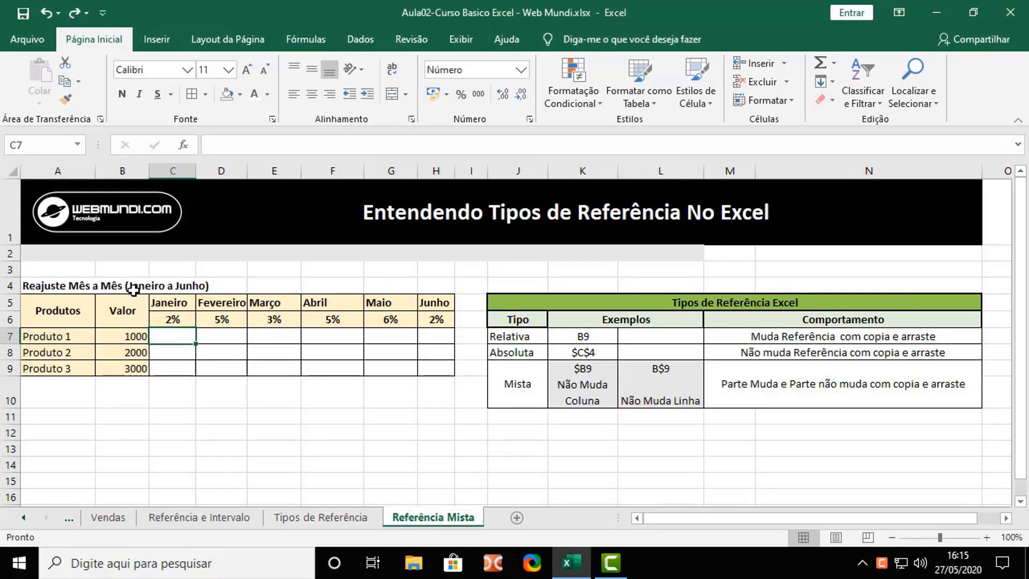
pyautogui.moveTo(46, 282); pyautogui.dragTo(431, 287)
pyautogui.click(71, 312)
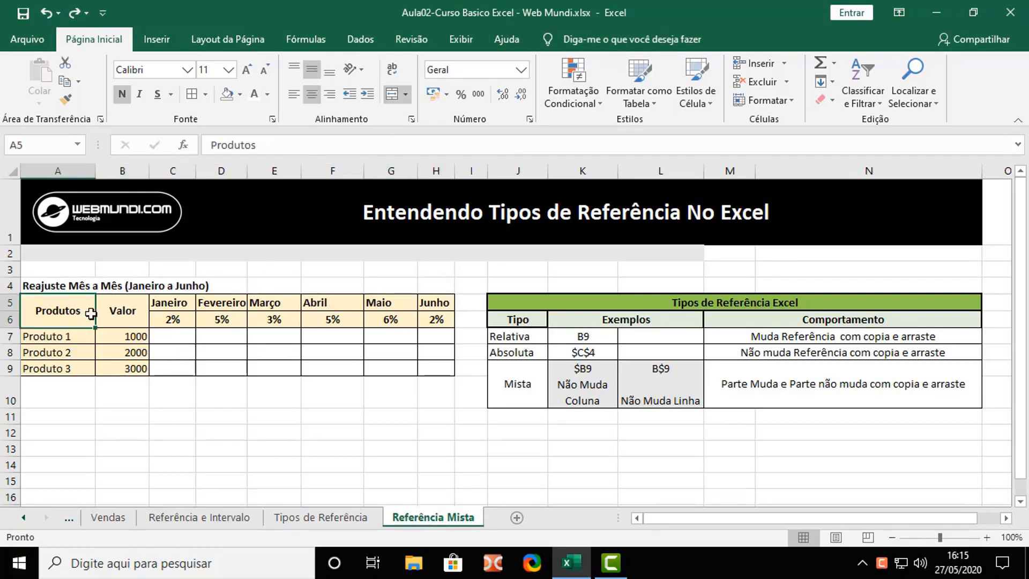
pyautogui.click(120, 311)
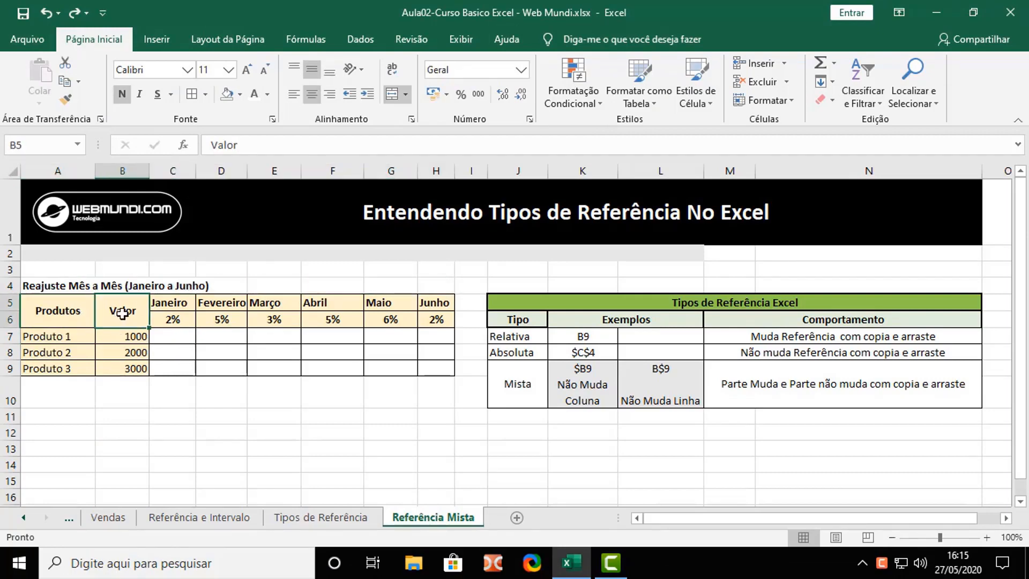
pyautogui.click(182, 301)
pyautogui.click(182, 320)
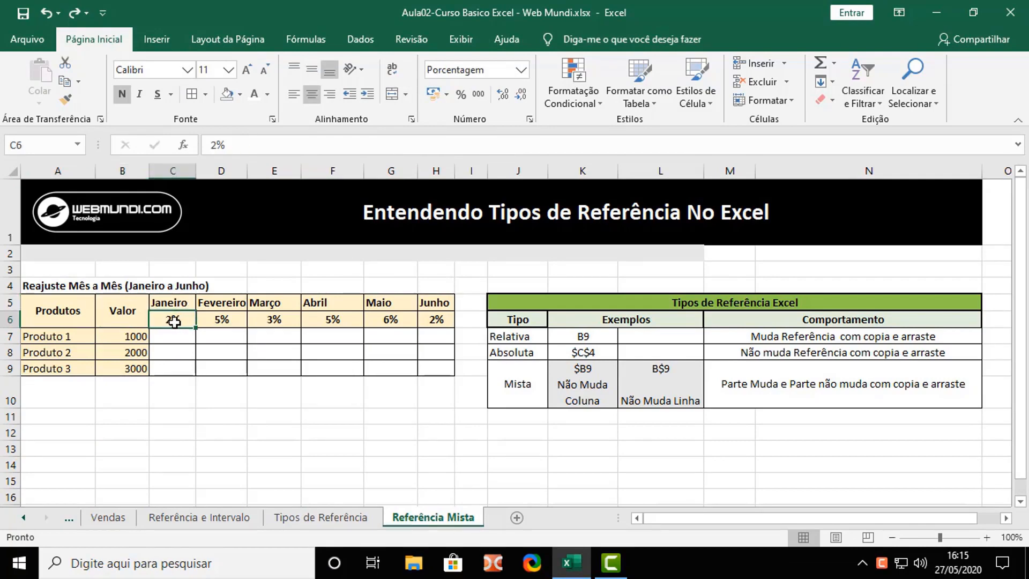
pyautogui.click(229, 321)
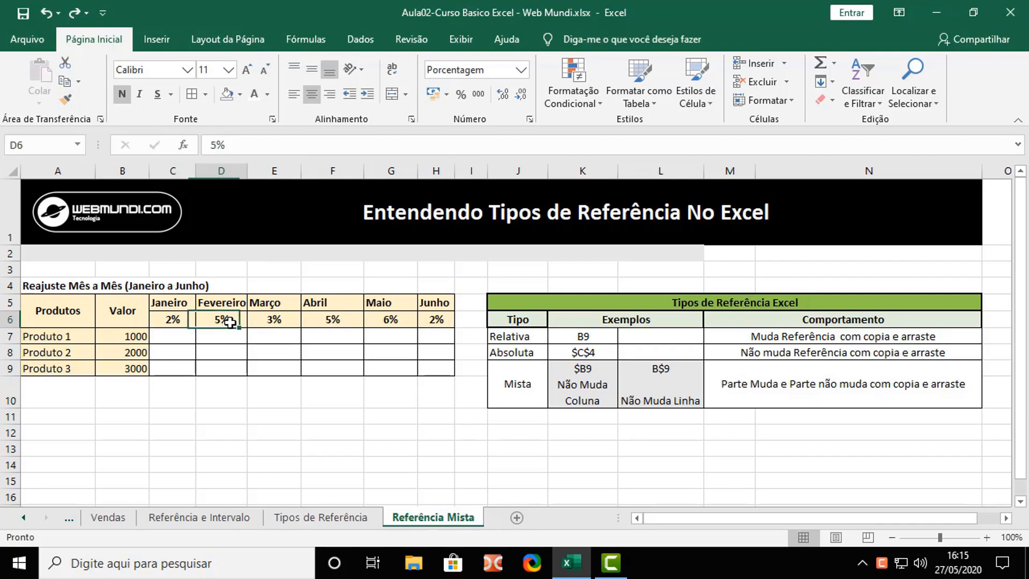
pyautogui.click(284, 319)
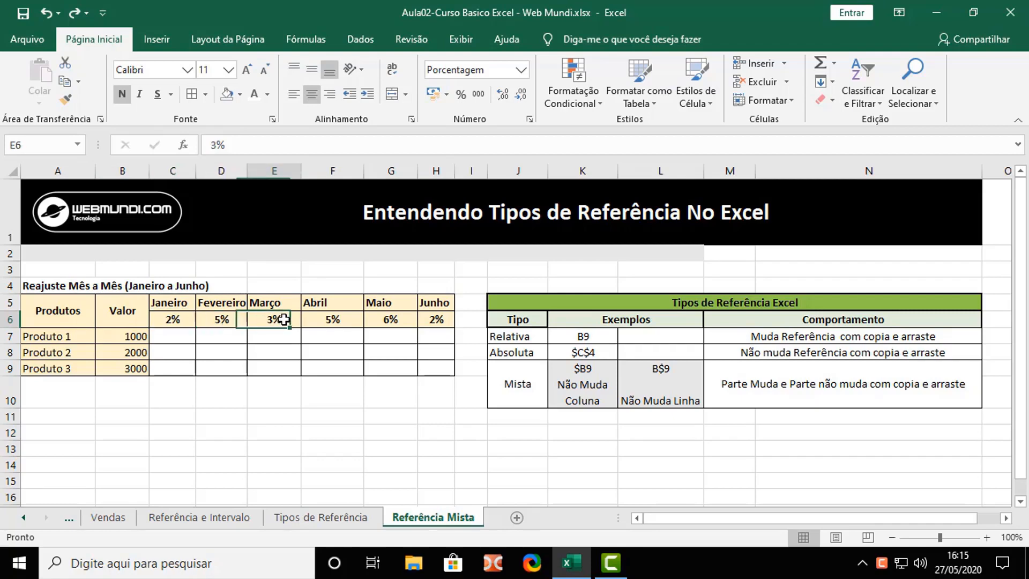
pyautogui.click(330, 325)
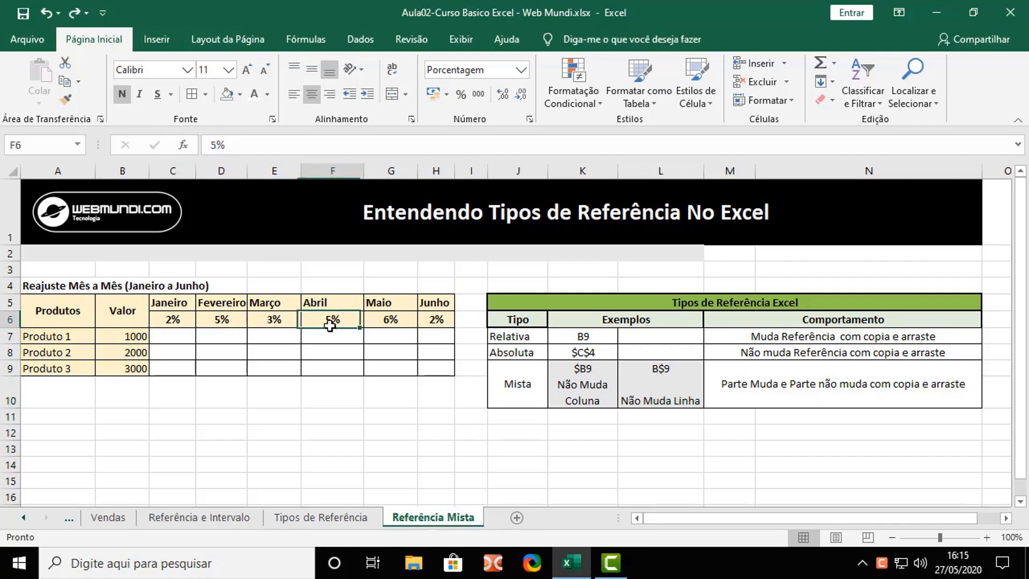
pyautogui.click(400, 322)
pyautogui.click(436, 320)
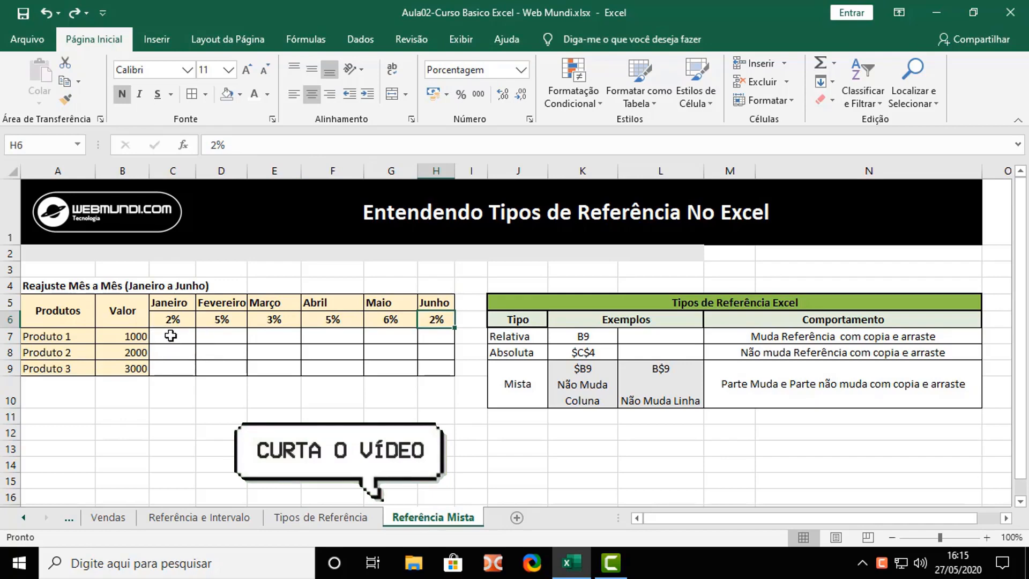
# - Enter the Janeiro adjustment formula =(B7*C6)+B7 for Produto 1 in C7
pyautogui.click(170, 336)
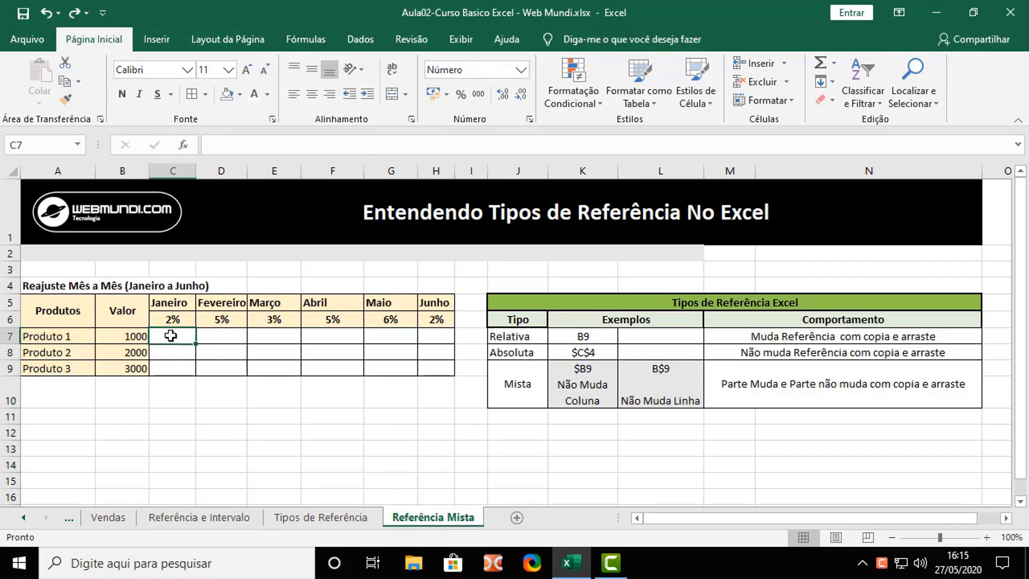
pyautogui.write('=(')
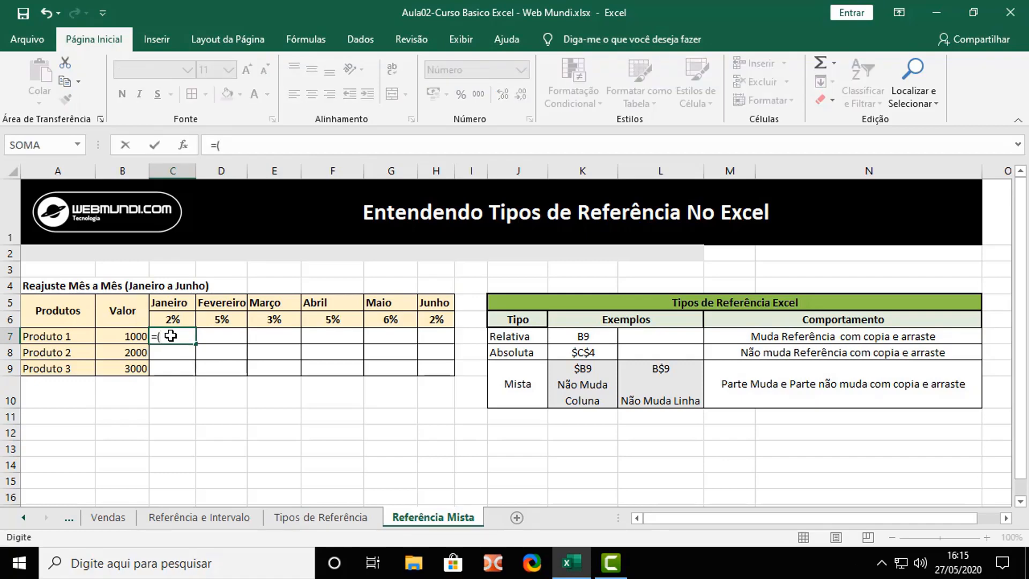
pyautogui.click(127, 336)
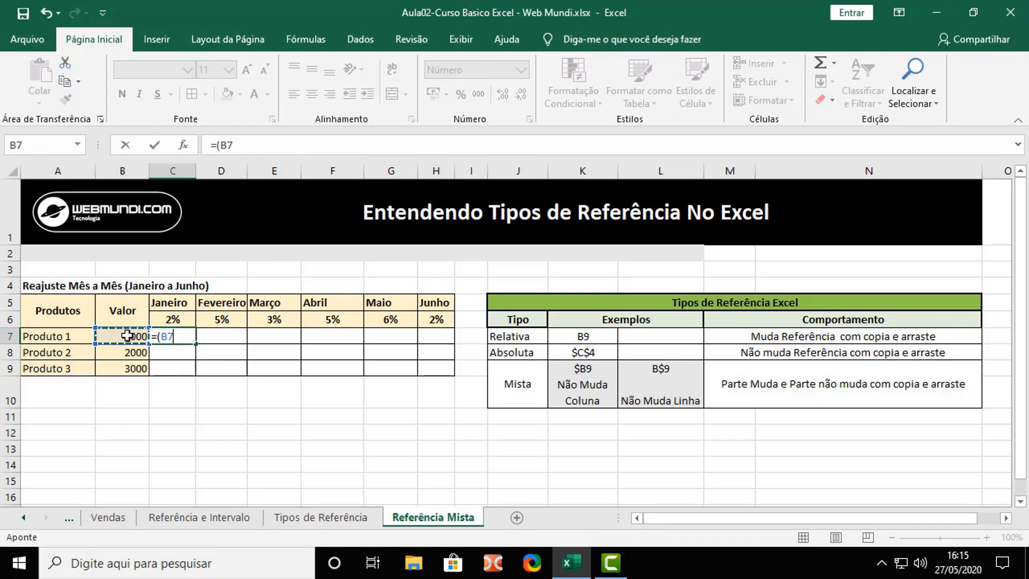
pyautogui.write('*')
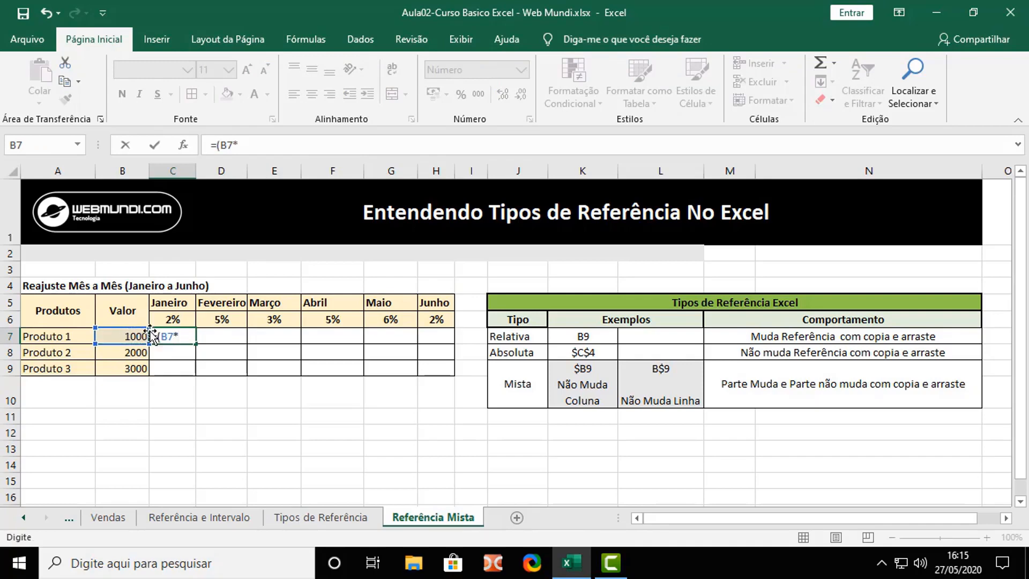
pyautogui.click(178, 317)
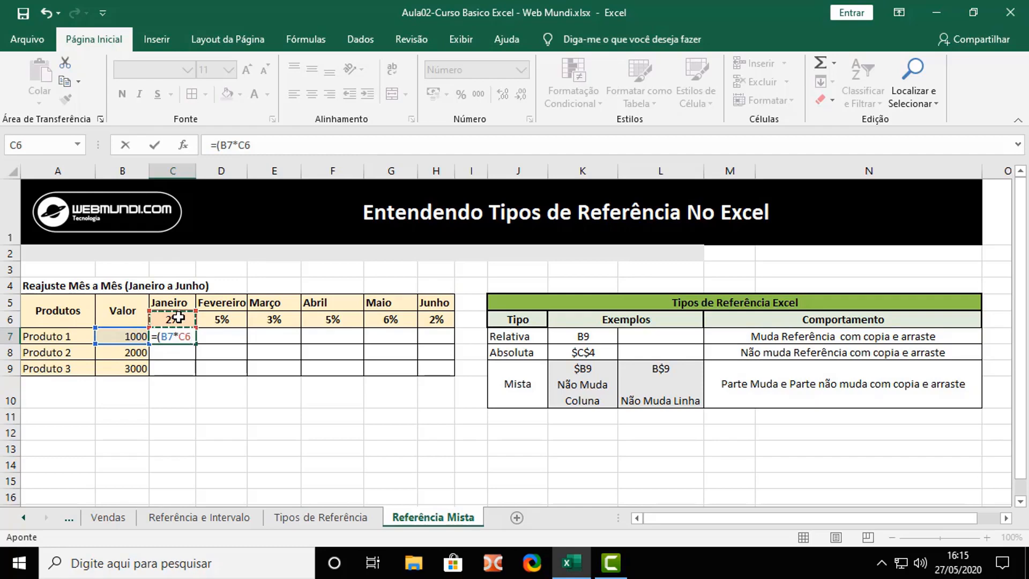
pyautogui.write(')+')
pyautogui.click(136, 336)
pyautogui.press('Return')
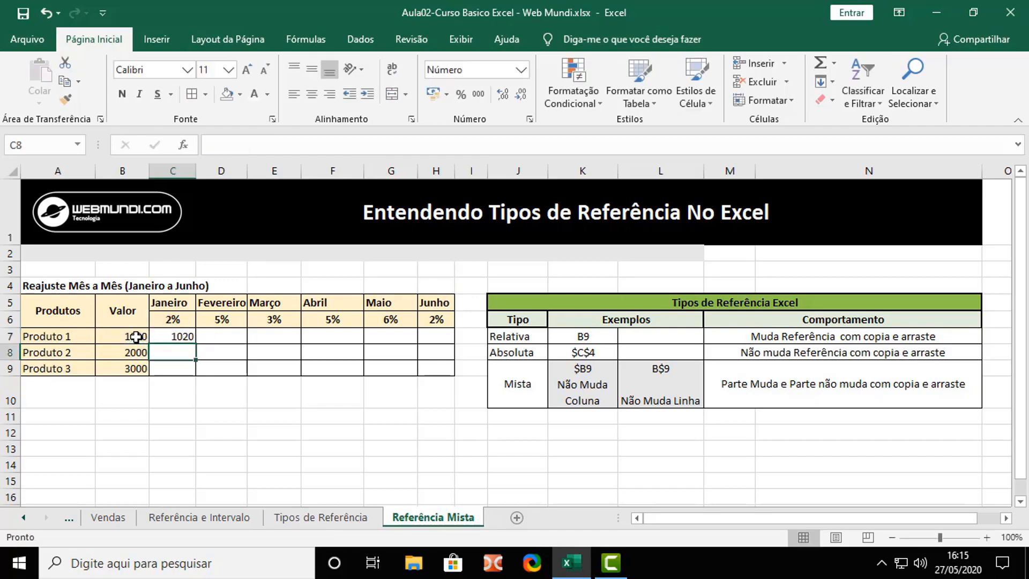
# - Try filling the relative Janeiro formula from C7 down through C9 for Produto 2 and Produto 3
pyautogui.click(186, 337)
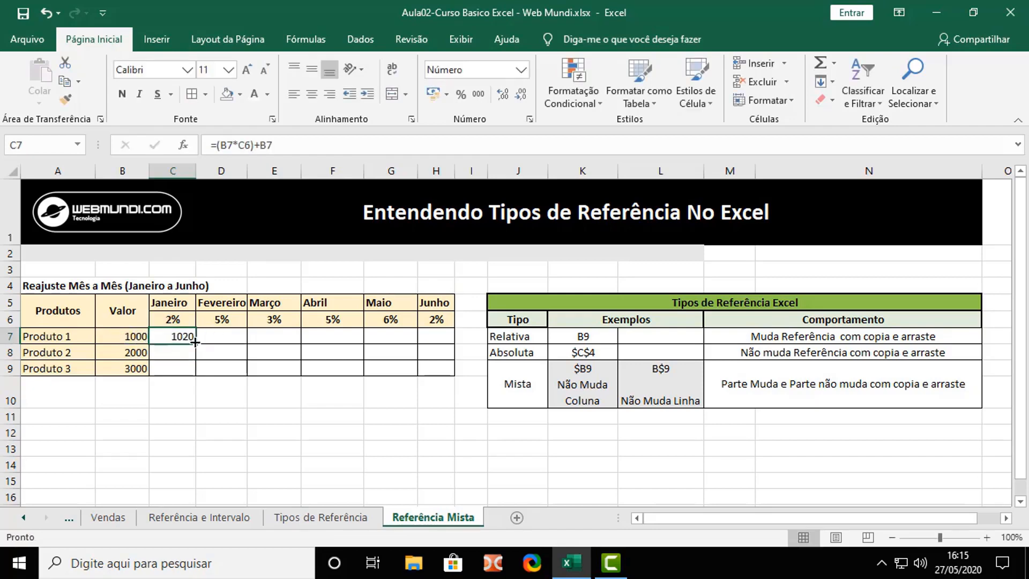
pyautogui.moveTo(195, 344); pyautogui.dragTo(195, 372)
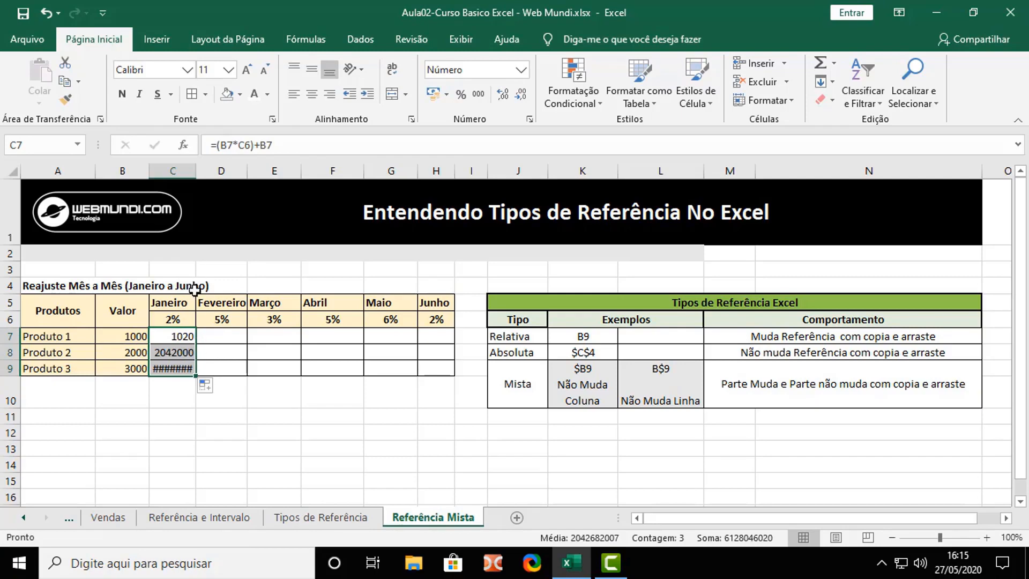
pyautogui.click(192, 367)
# - Make the C6 reference in the C7 formula absolute, giving =(B7*$C$6)+B7, and refill it down through C9
pyautogui.click(193, 337)
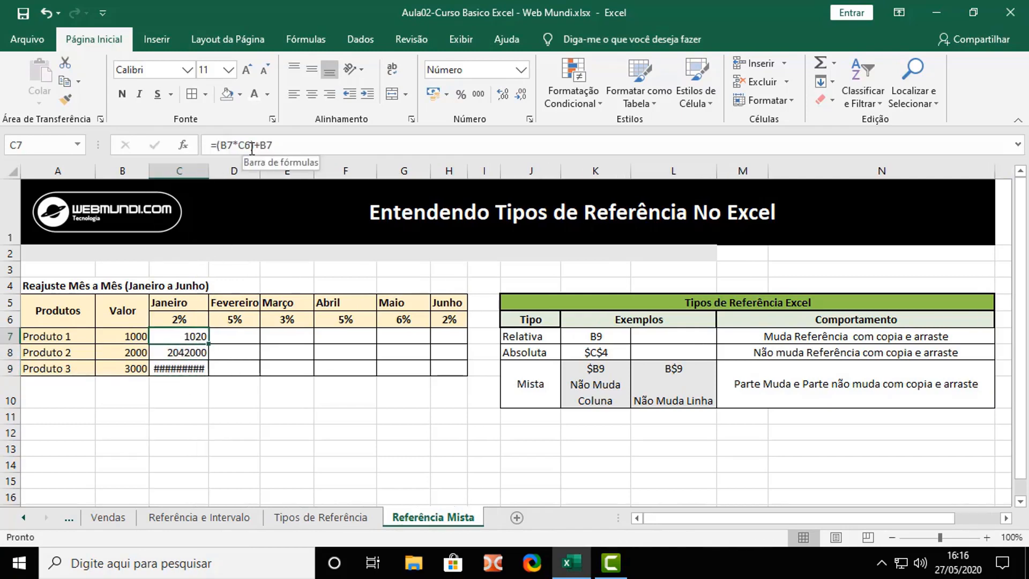
pyautogui.doubleClick(194, 338)
pyautogui.click(194, 352)
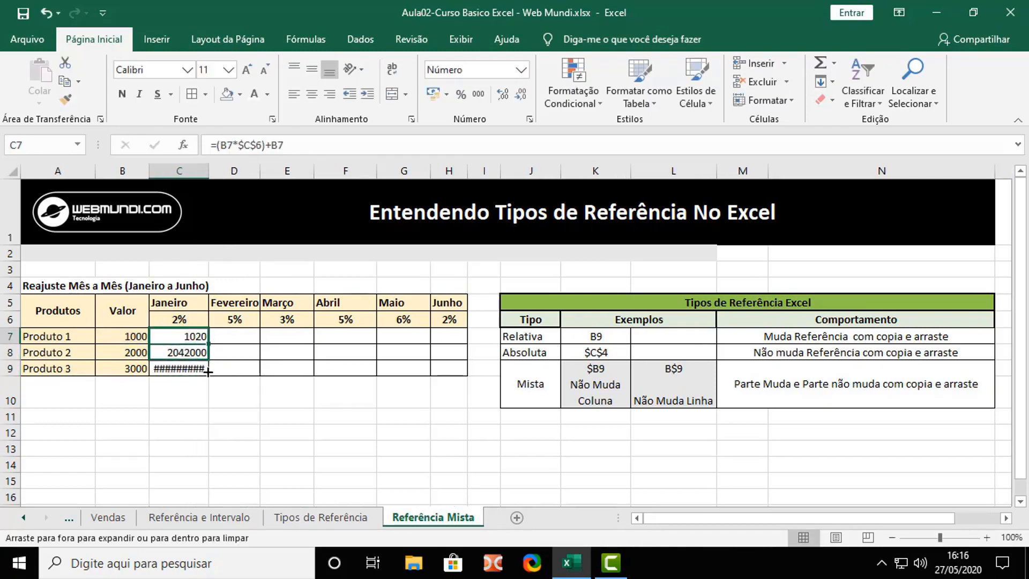
# - Fill the Produto 1 formula from C7 across into the Fevereiro cell D7
pyautogui.moveTo(190, 344); pyautogui.dragTo(225, 338)
pyautogui.click(185, 338)
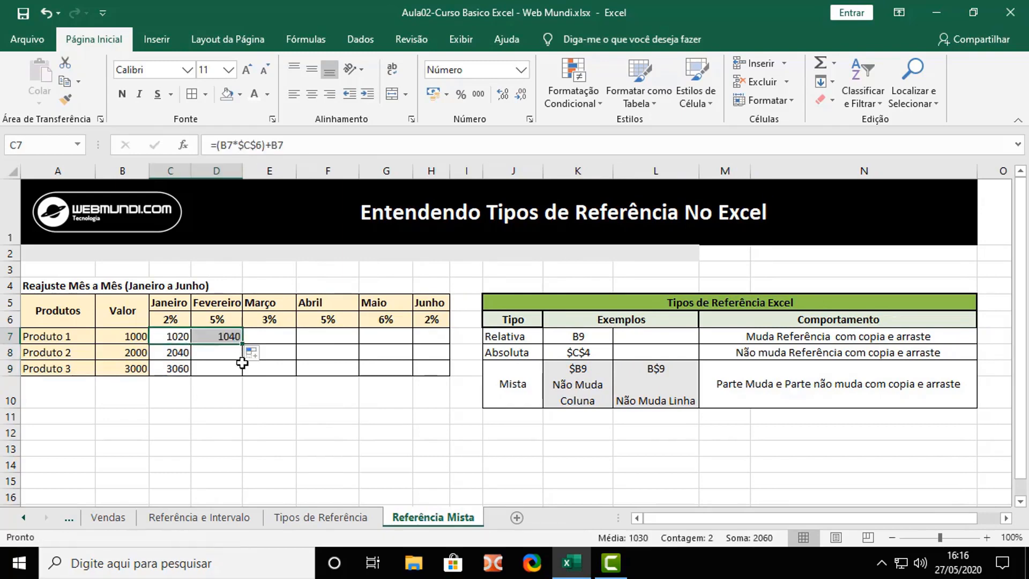
# - Inspect the references of the copied Fevereiro formula in D7
pyautogui.click(227, 335)
pyautogui.doubleClick(228, 334)
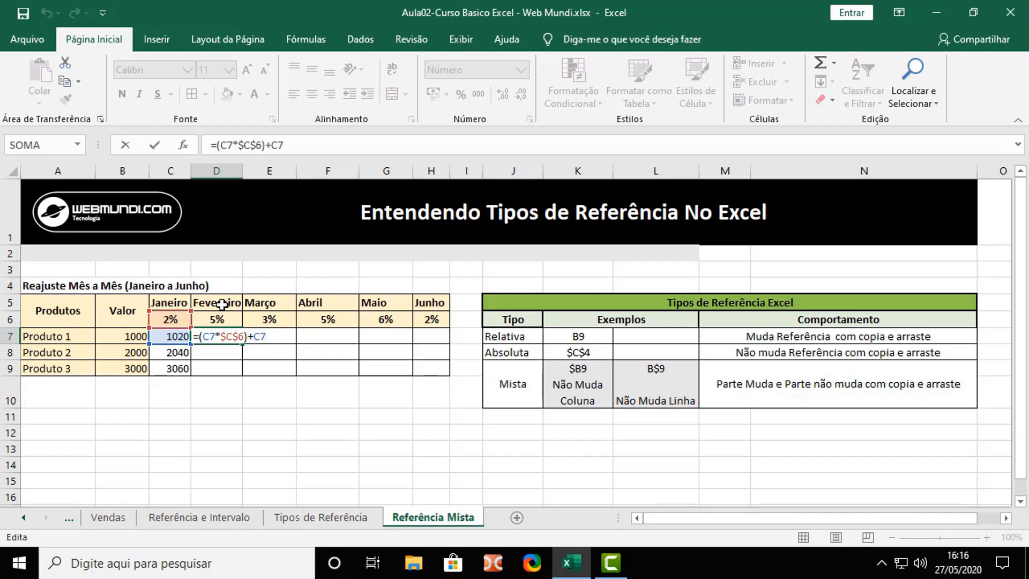
pyautogui.hotkey('ctrl', 'Return')
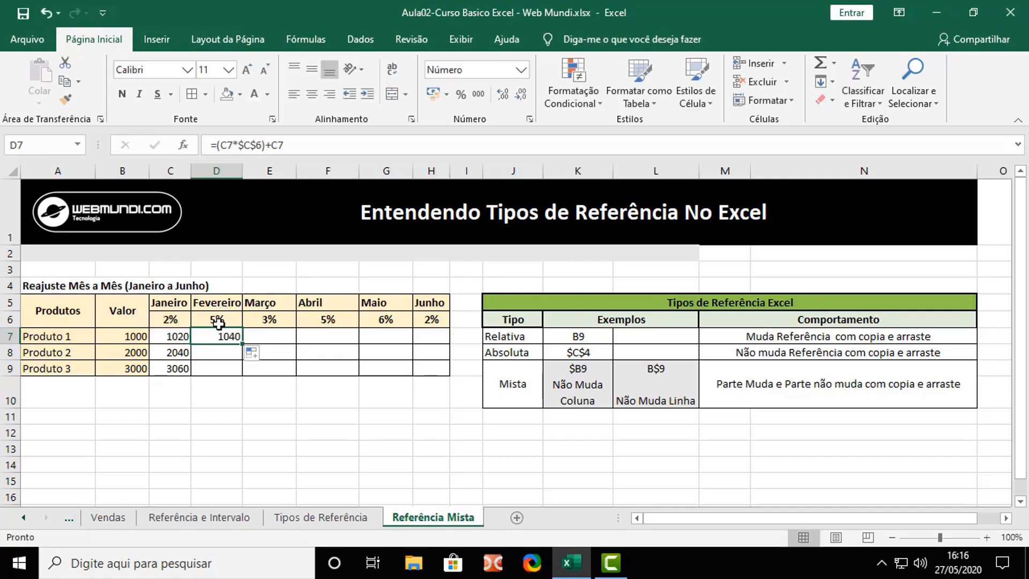
# - Change the rate reference in C7 to mixed, giving =(B7*C$6)+B7, and fill the formula across into D7
pyautogui.click(169, 336)
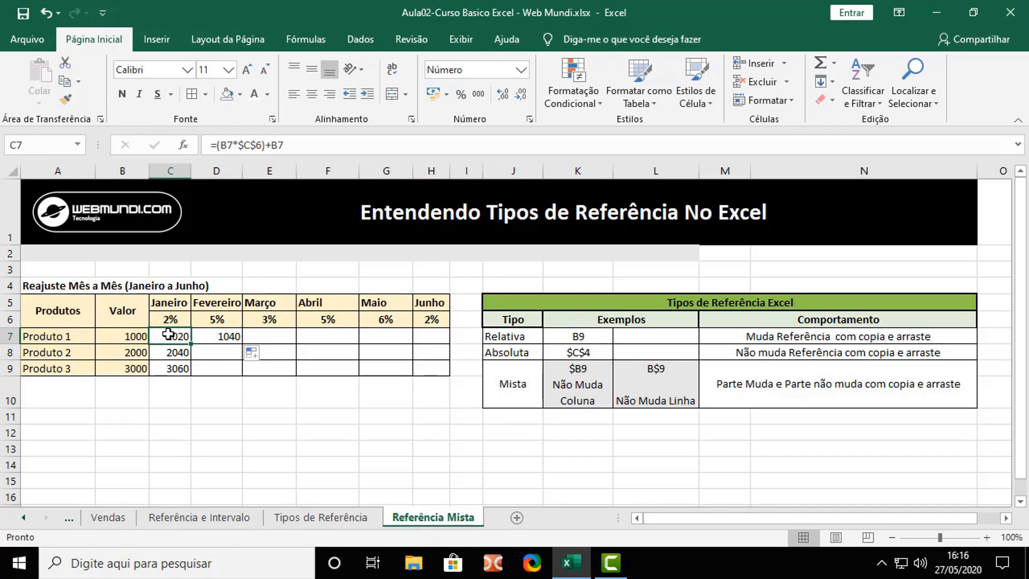
pyautogui.doubleClick(168, 336)
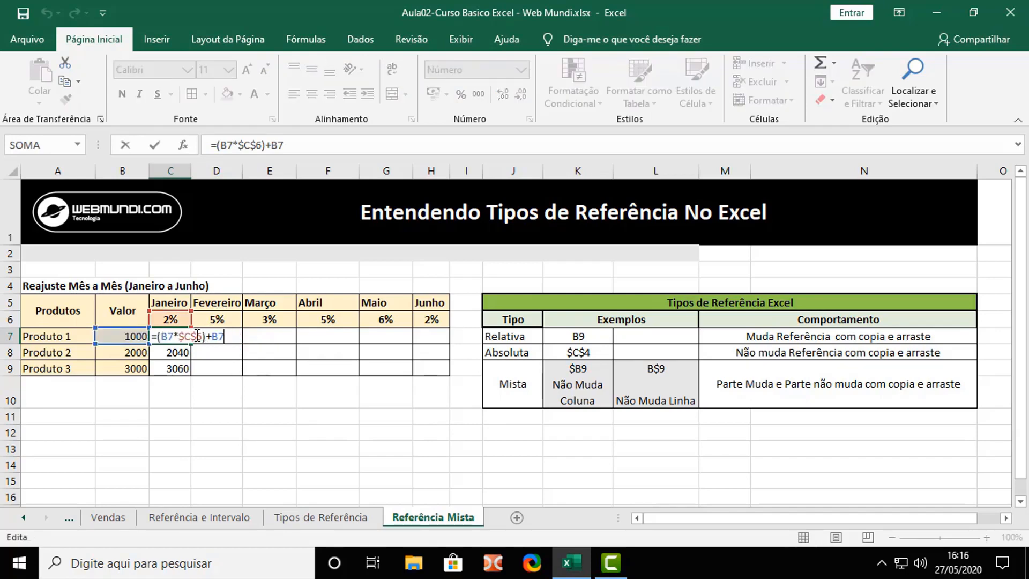
pyautogui.press('F4')
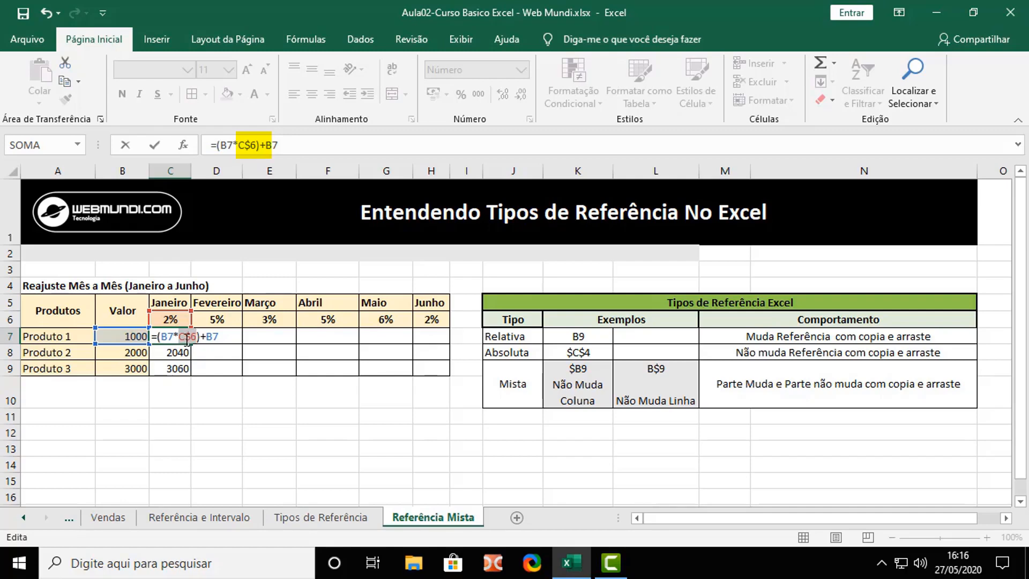
pyautogui.press('Return')
pyautogui.click(184, 337)
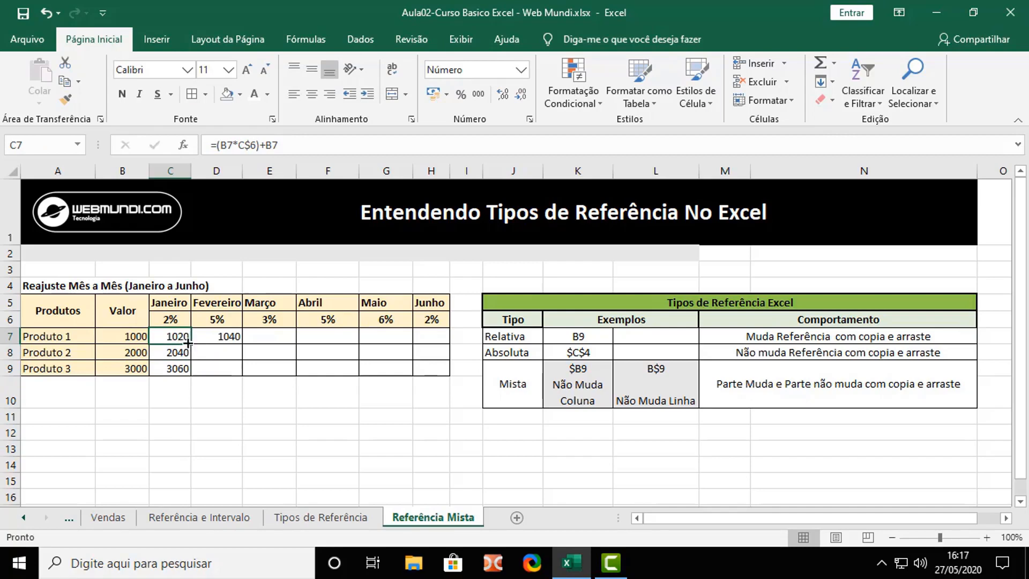
pyautogui.moveTo(191, 343); pyautogui.dragTo(241, 348)
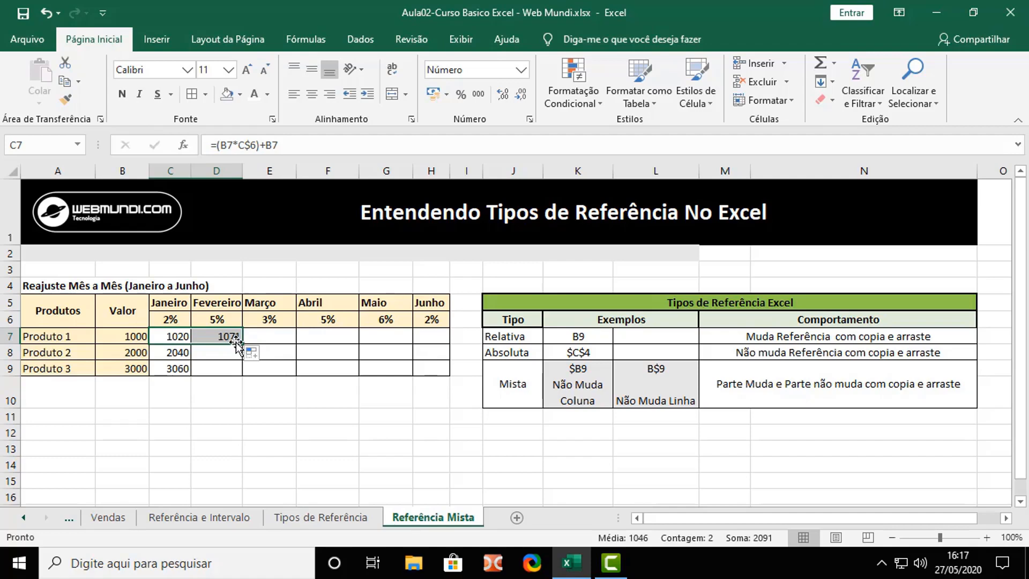
# - Check which cells the refilled Fevereiro formula in D7 refers to
pyautogui.click(232, 336)
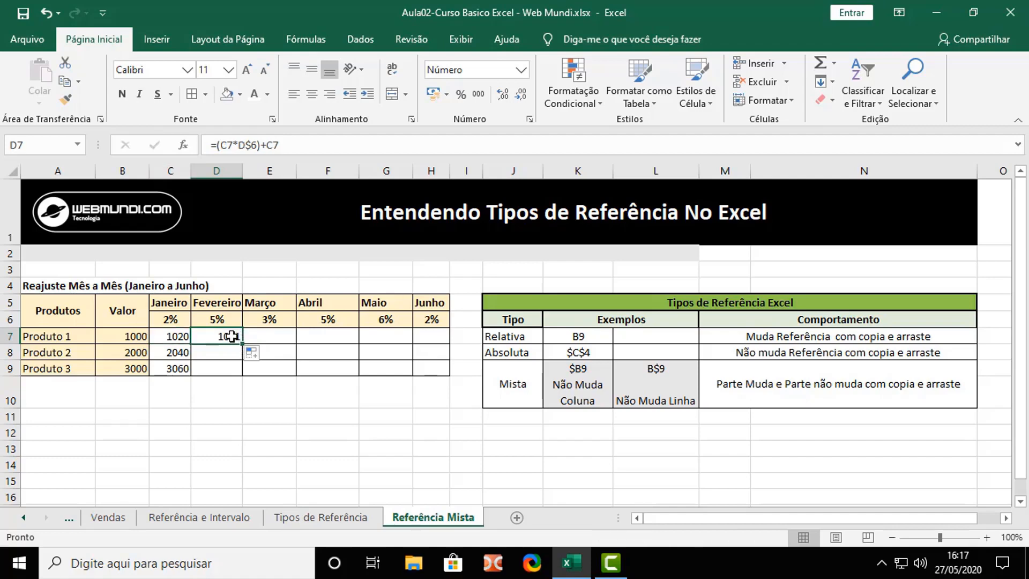
pyautogui.press('F2')
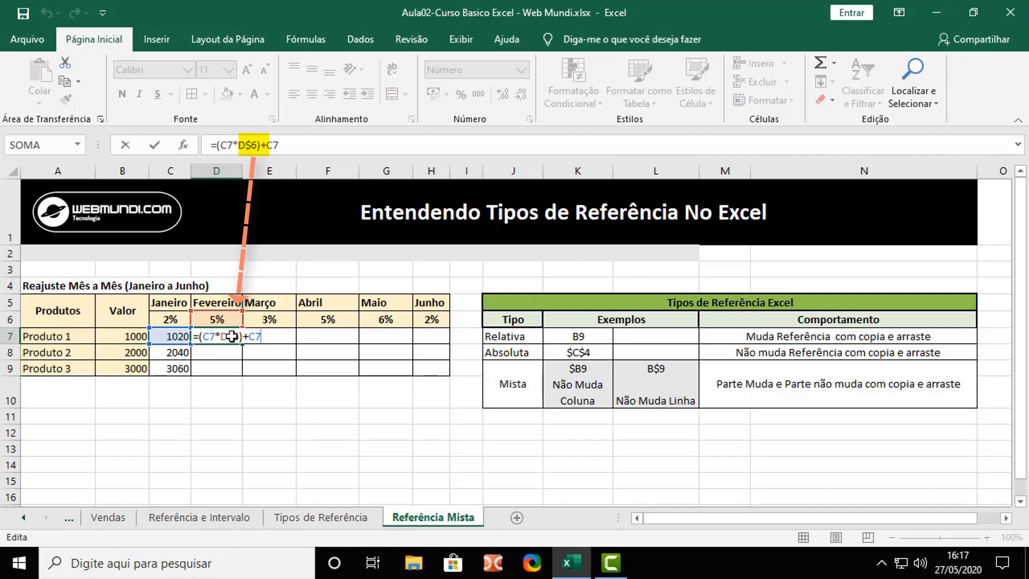
pyautogui.hotkey('ctrl', 'Return')
# - Fill the Janeiro mixed-reference formula from C7 down through C9 and check the copy in C8
pyautogui.click(176, 336)
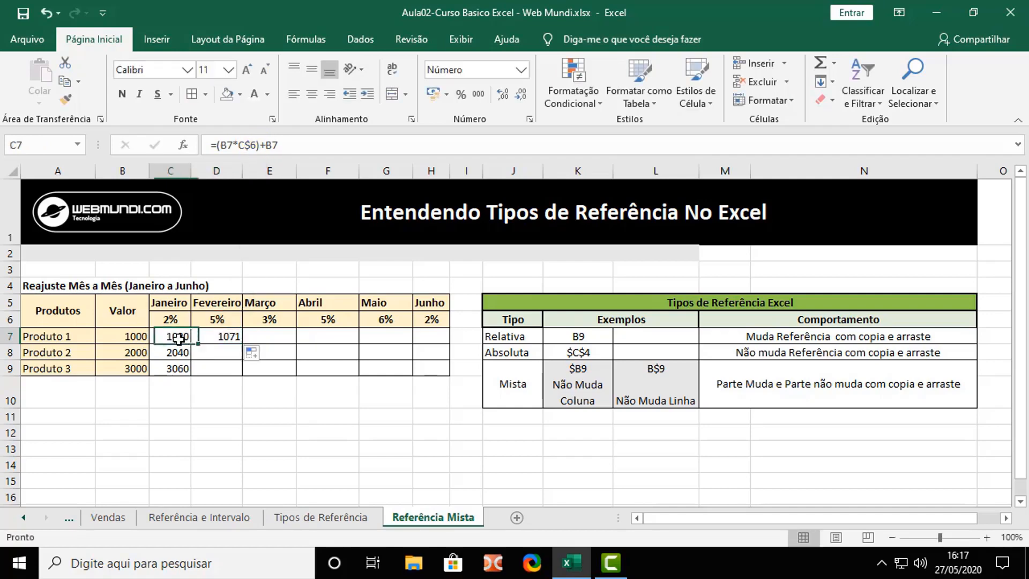
pyautogui.moveTo(190, 345); pyautogui.dragTo(191, 374)
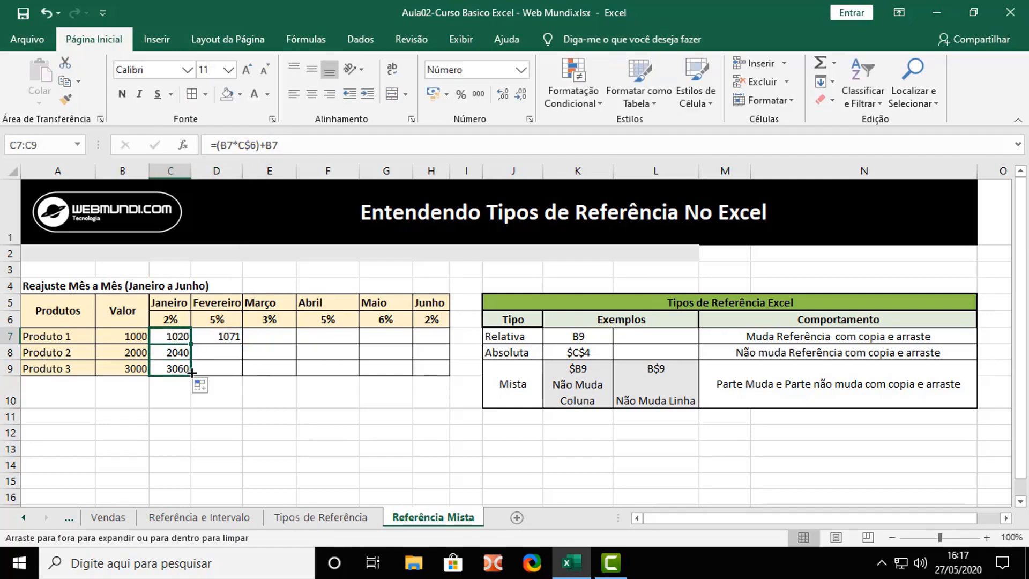
pyautogui.click(179, 353)
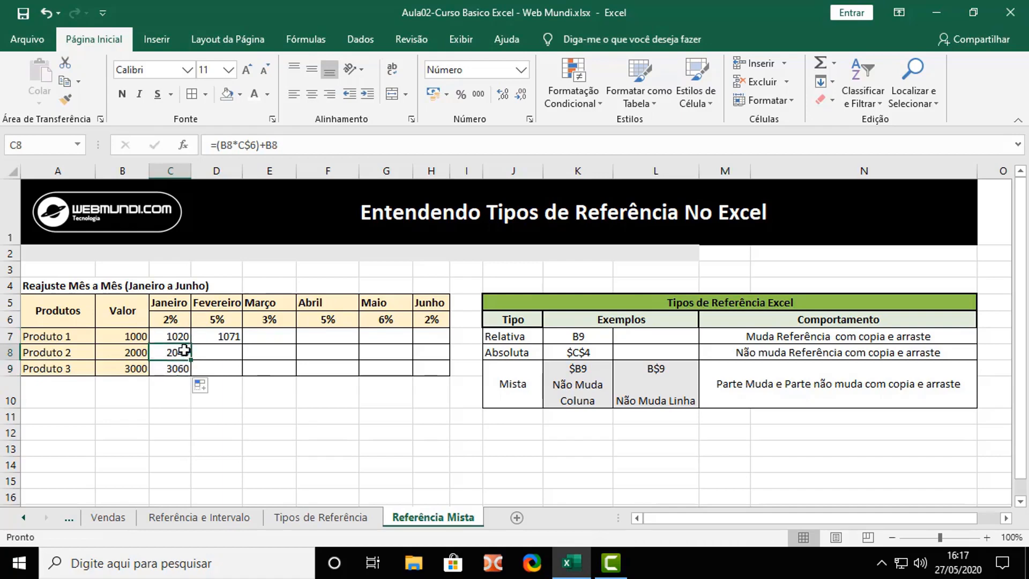
# - Fill the Produto 1 formula from D7 across through Junho in H7 and check the references in H7
pyautogui.click(219, 336)
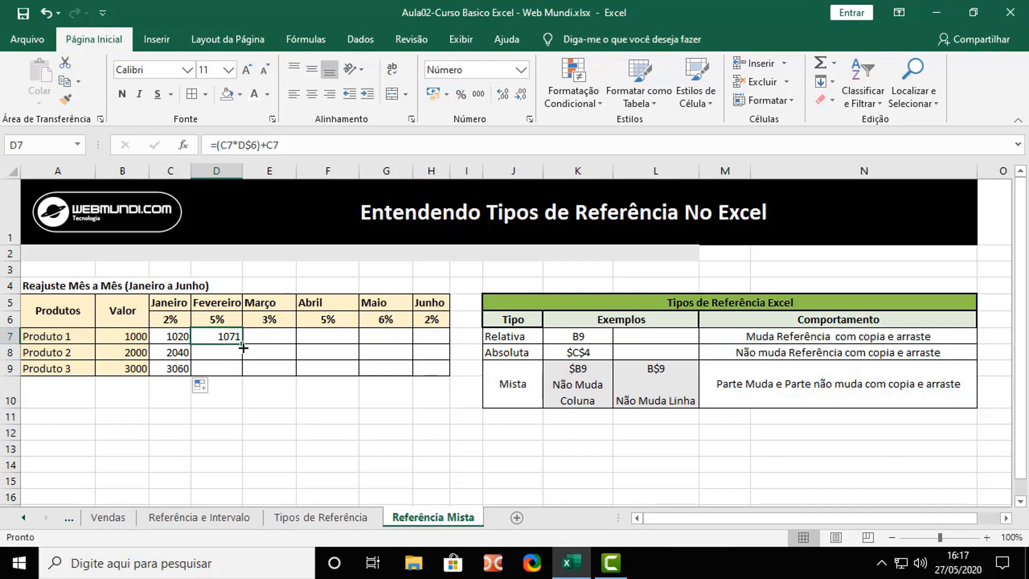
pyautogui.moveTo(242, 346); pyautogui.dragTo(449, 352)
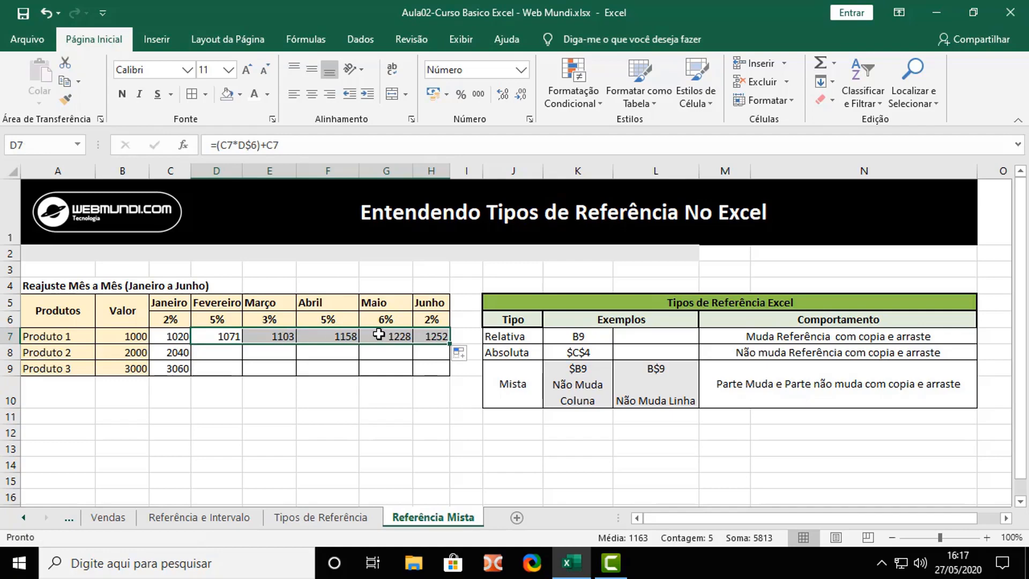
pyautogui.click(425, 333)
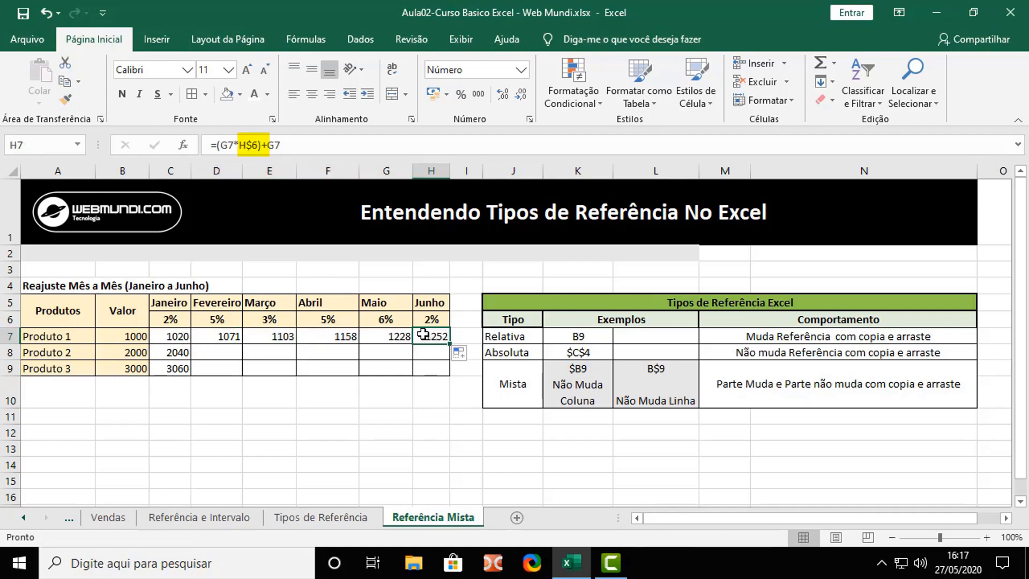
pyautogui.doubleClick(424, 334)
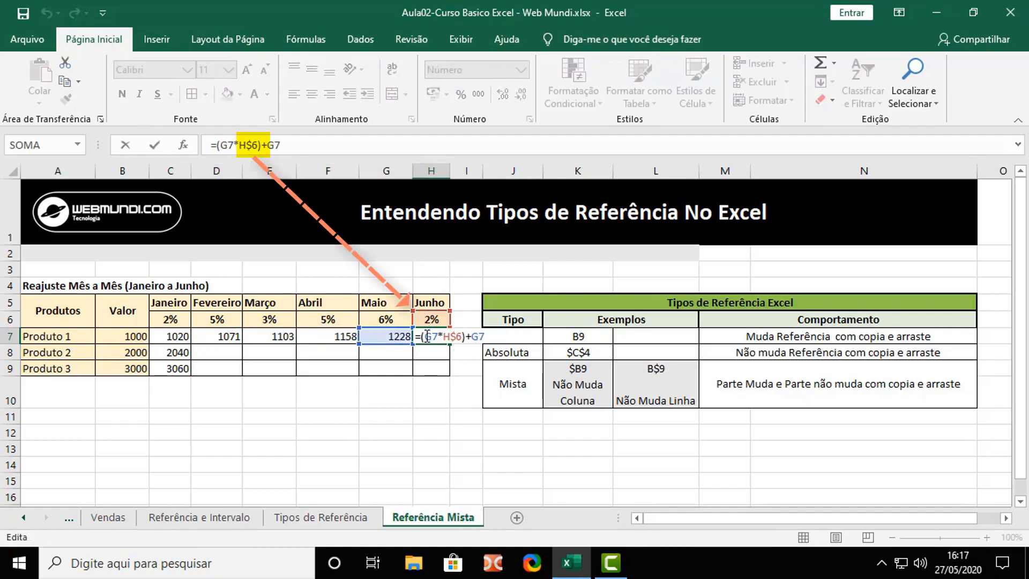
pyautogui.press('Escape')
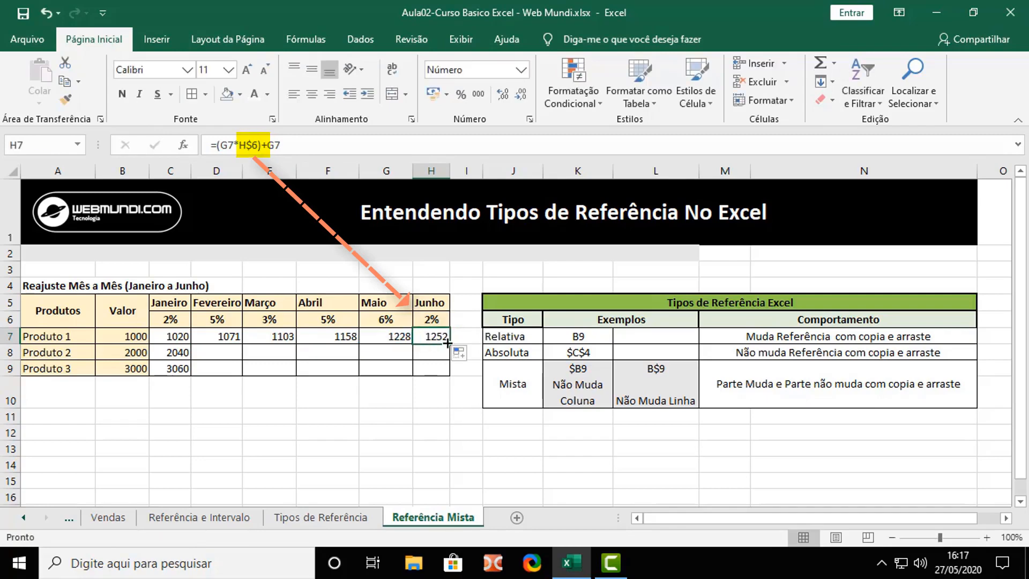
# - Fill the Fevereiro to Junho formulas in D7:H7 down through row 9 for Produto 2 and Produto 3
pyautogui.click(230, 337)
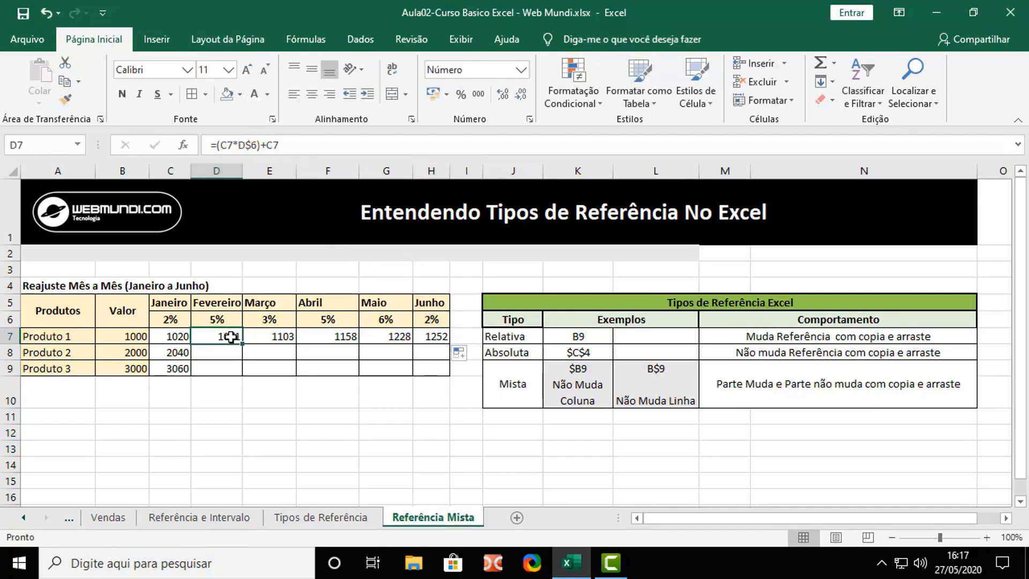
pyautogui.moveTo(230, 337); pyautogui.dragTo(442, 338)
pyautogui.moveTo(449, 343); pyautogui.dragTo(448, 374)
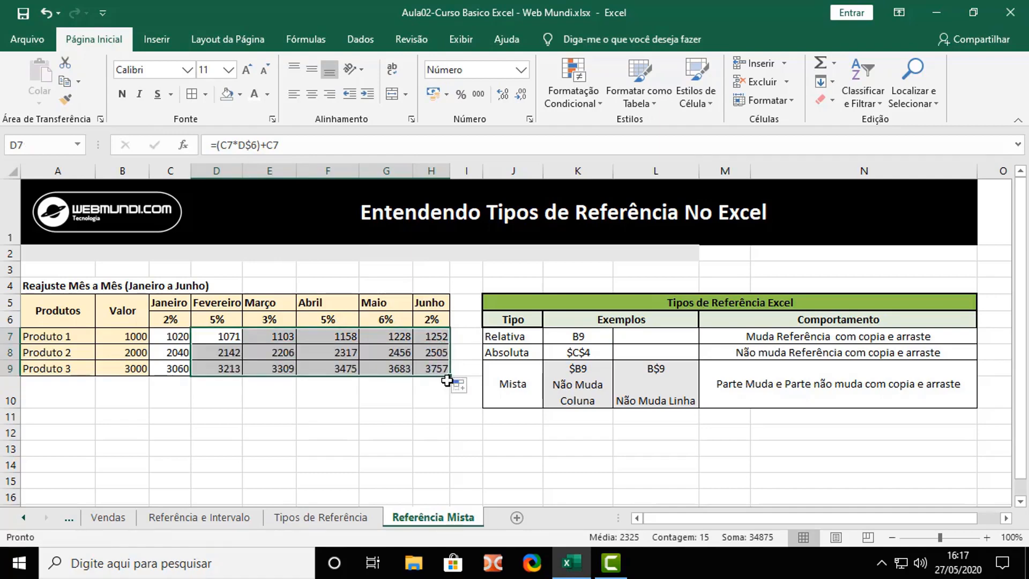
# - Inspect the references of the Produto 3 Junho formula in H9
pyautogui.click(431, 370)
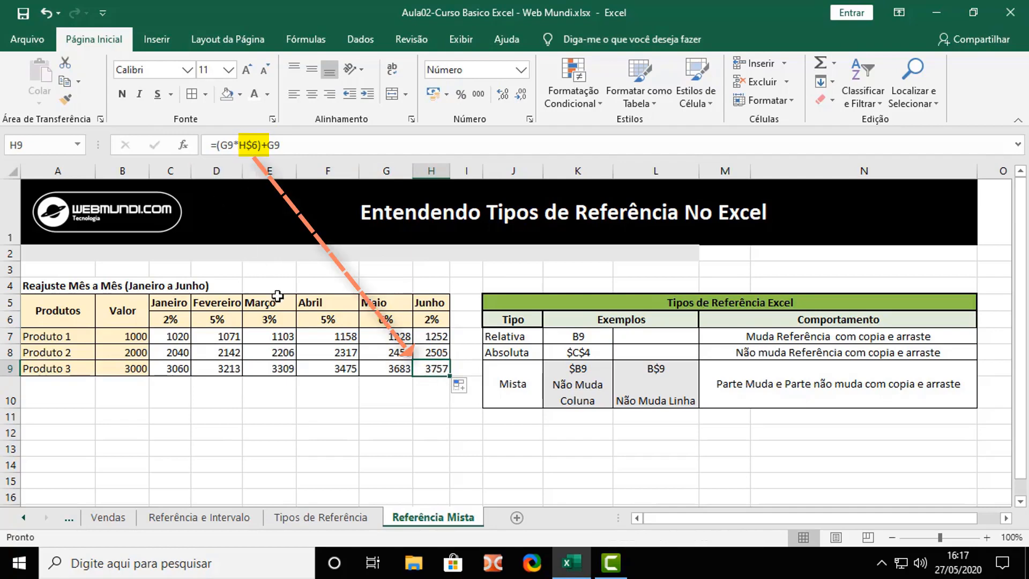
pyautogui.press('F2')
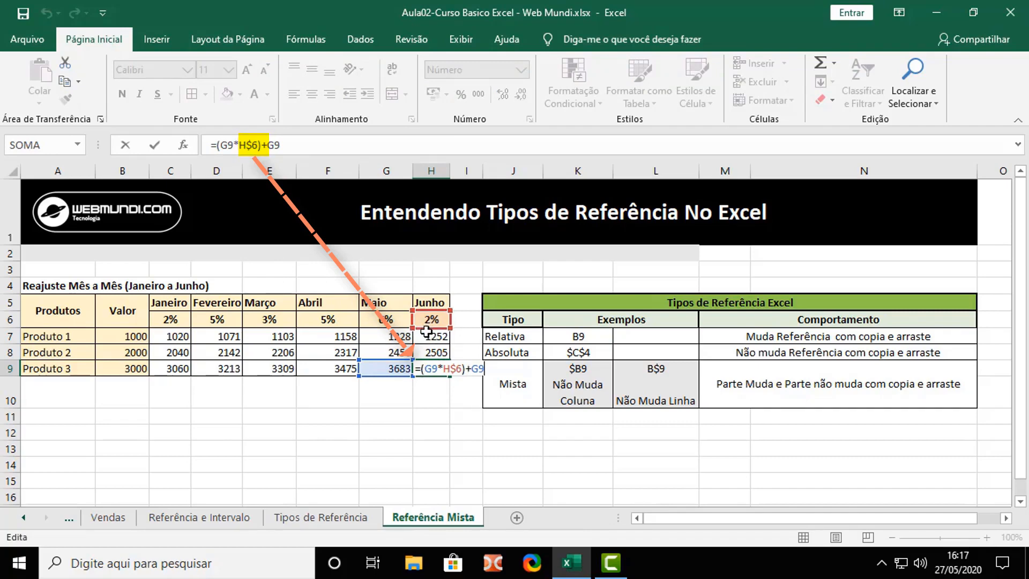
pyautogui.hotkey('ctrl', 'Return')
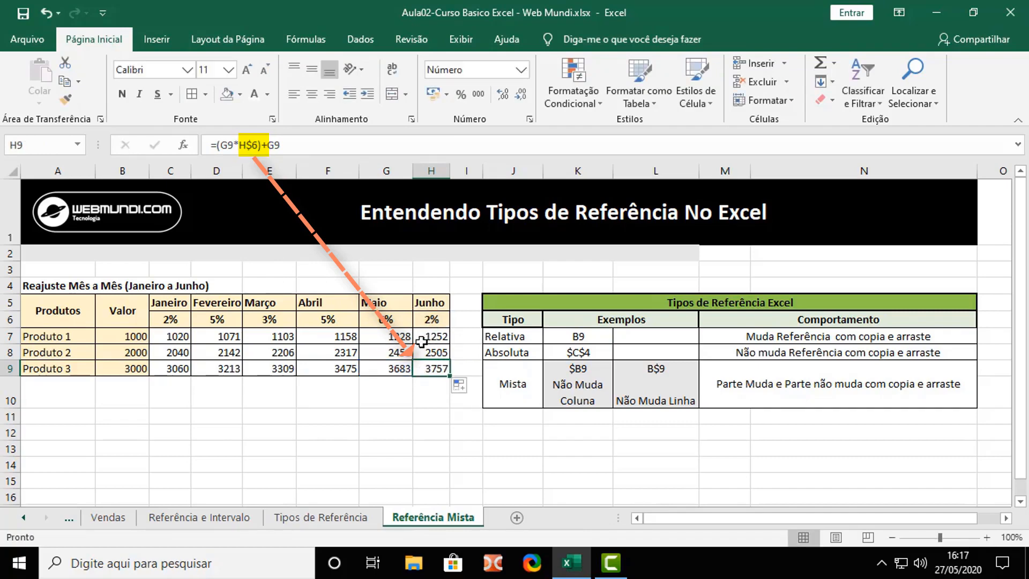
# - Set the Janeiro adjustment rate in C6 to 5%
pyautogui.click(169, 319)
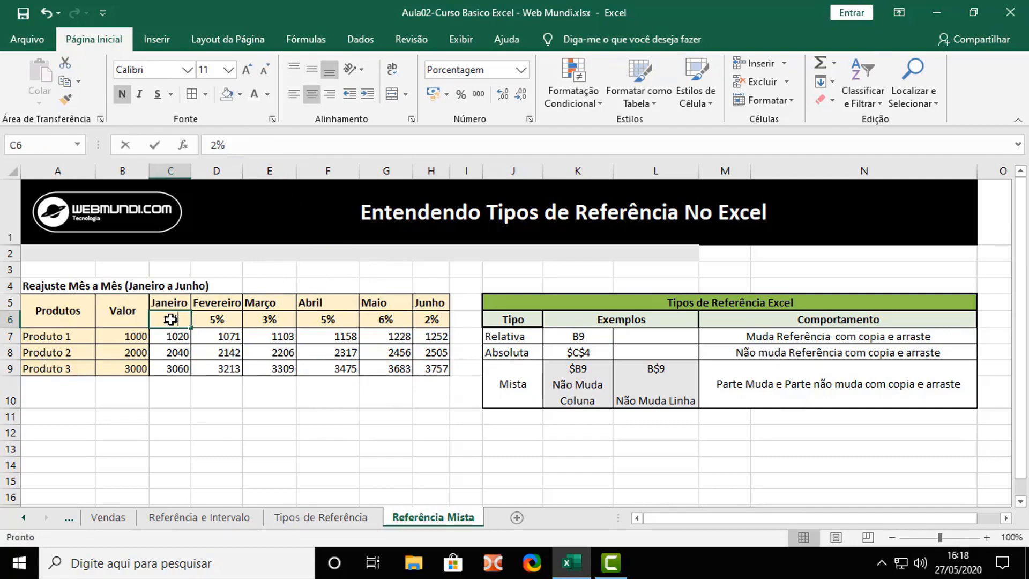
pyautogui.write('5')
pyautogui.press('Return')
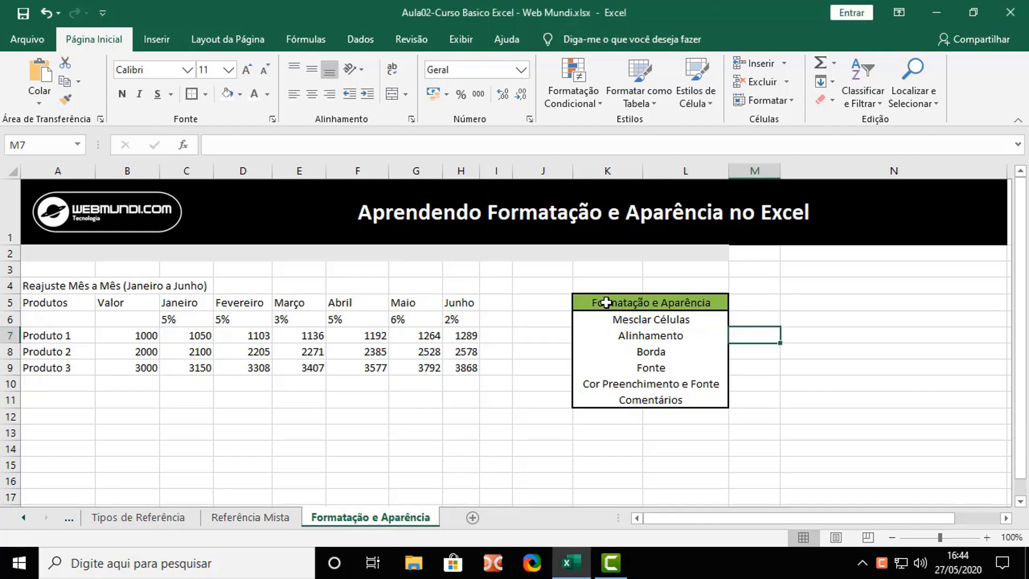
# - Merge and center the title Reajuste Mês a Mês (Janeiro a Junho) across A4:H4 on the Formatação e Aparência sheet
pyautogui.click(614, 302)
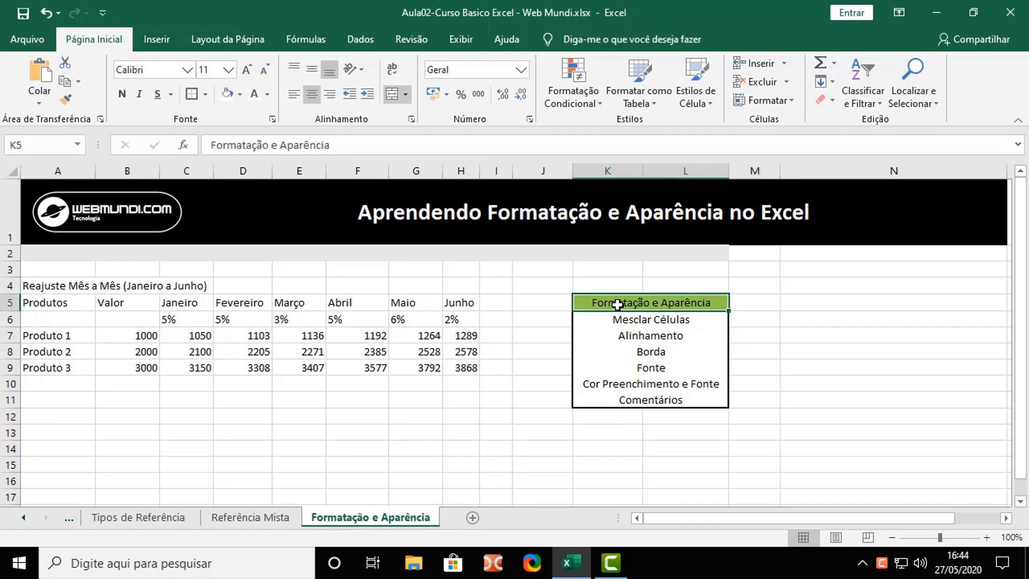
pyautogui.click(38, 285)
pyautogui.moveTo(39, 286); pyautogui.dragTo(463, 285)
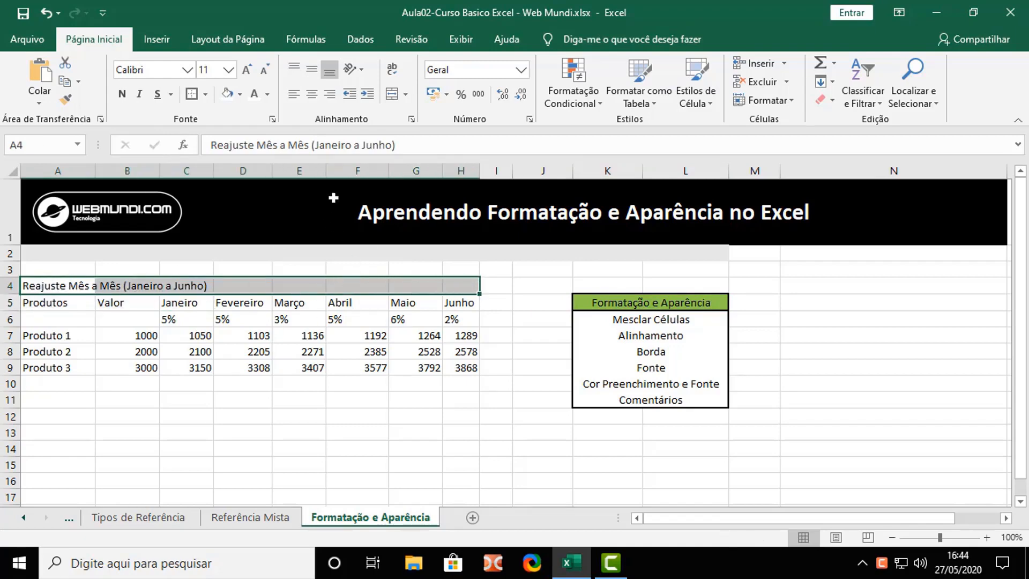
pyautogui.click(393, 95)
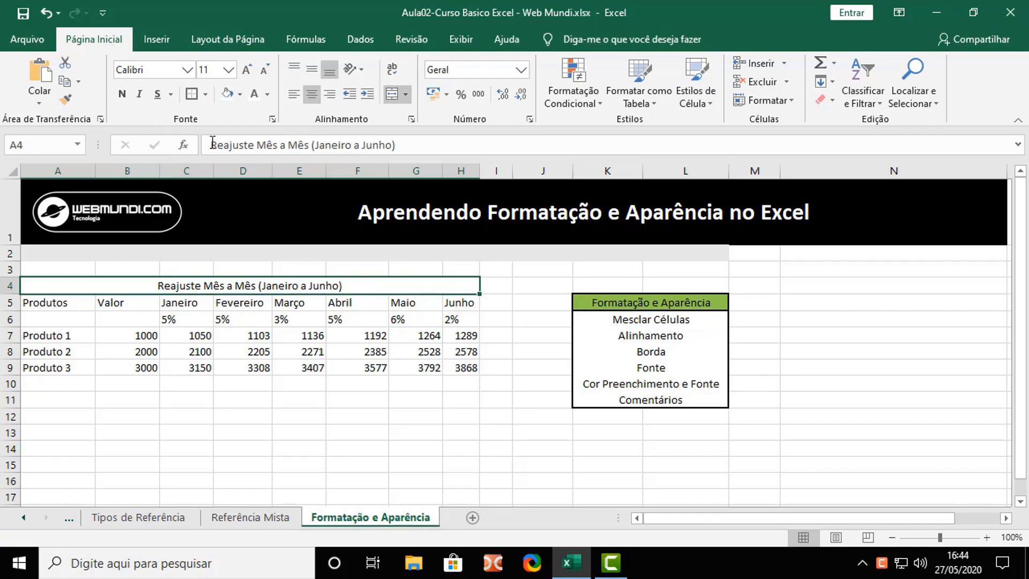
# - Try larger font sizes on the merged title, growing it to 22 and shrinking it back to 18
pyautogui.click(246, 70)
pyautogui.click(246, 70)
pyautogui.click(246, 70)
pyautogui.click(246, 71)
pyautogui.click(246, 70)
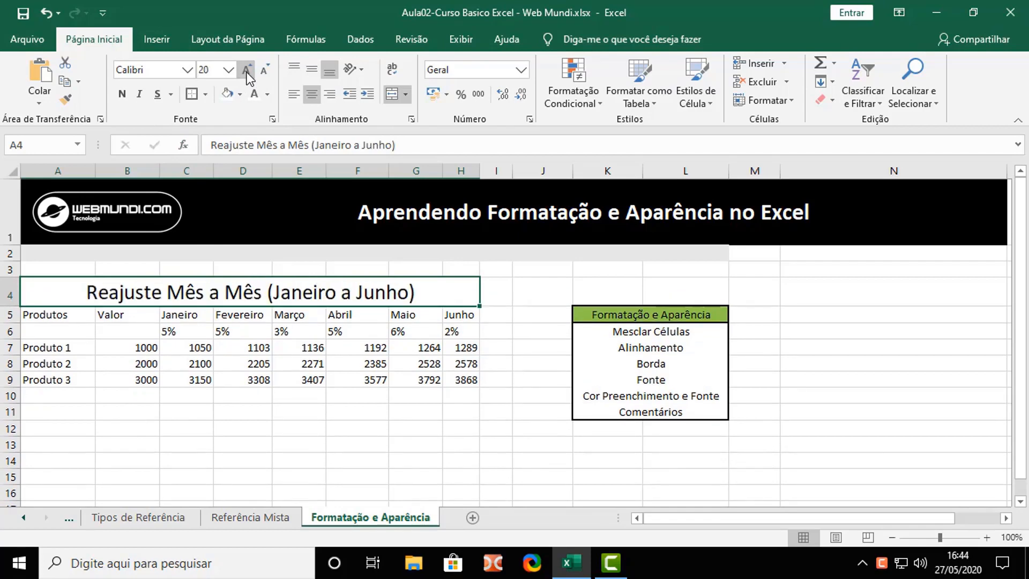
pyautogui.click(246, 70)
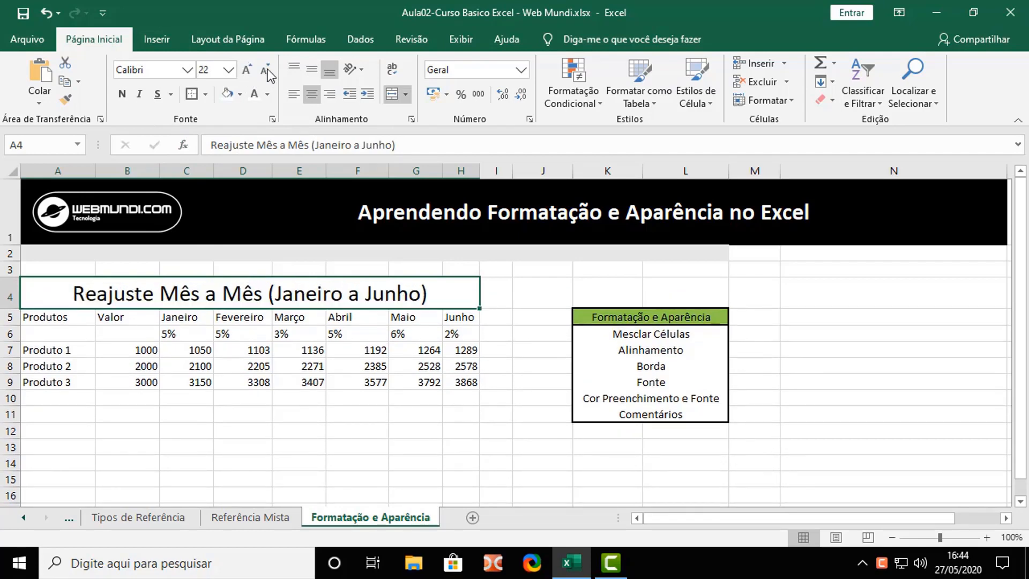
pyautogui.click(267, 70)
pyautogui.click(266, 69)
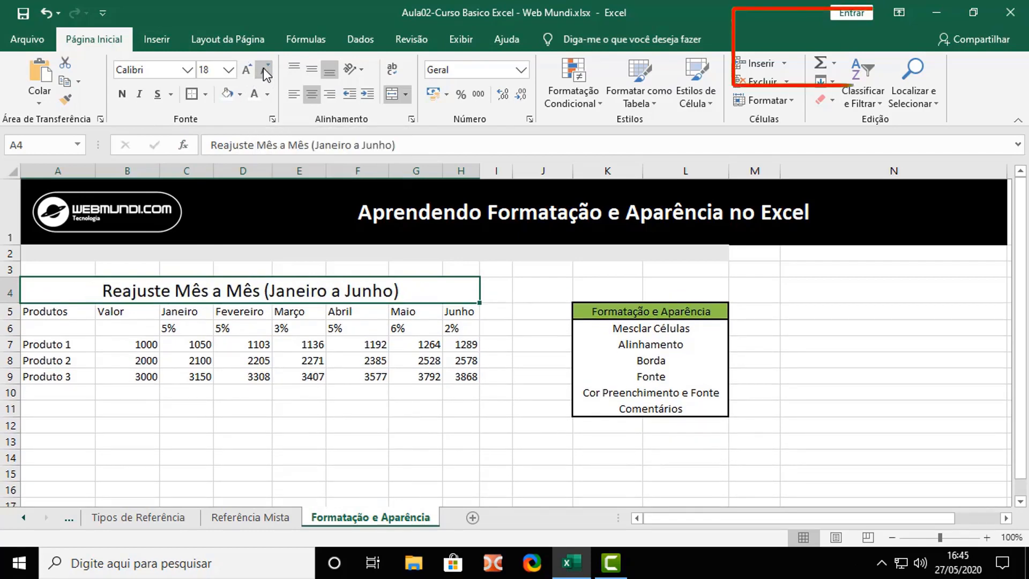
# - Set the font size of the merged title in row 4 to 16
pyautogui.click(228, 70)
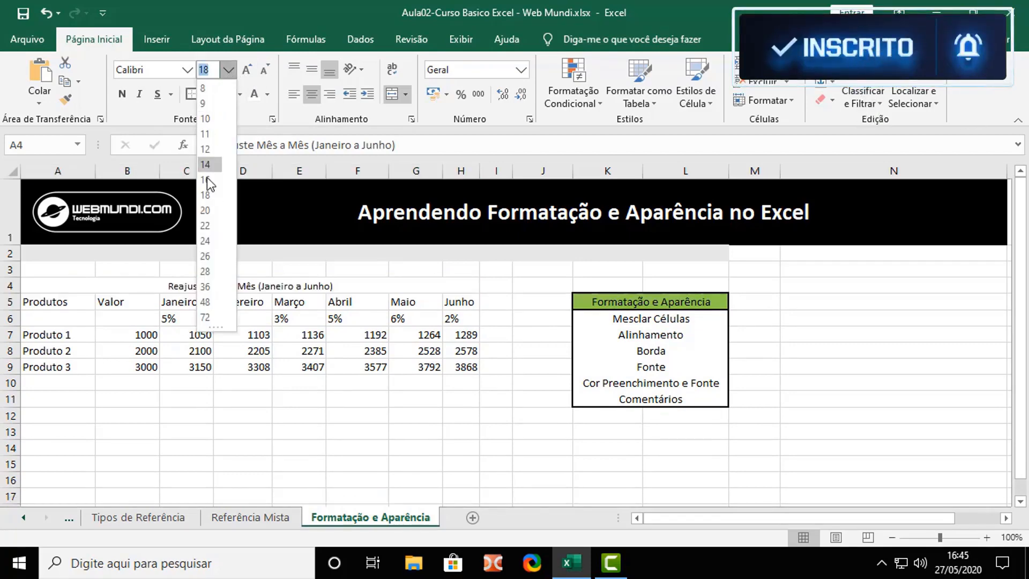
pyautogui.click(207, 180)
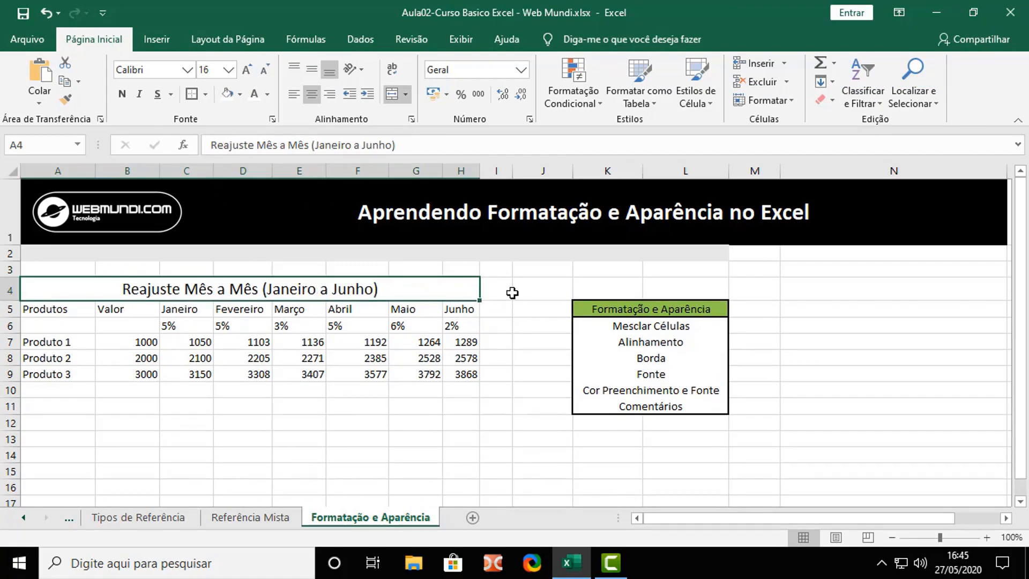
pyautogui.click(513, 293)
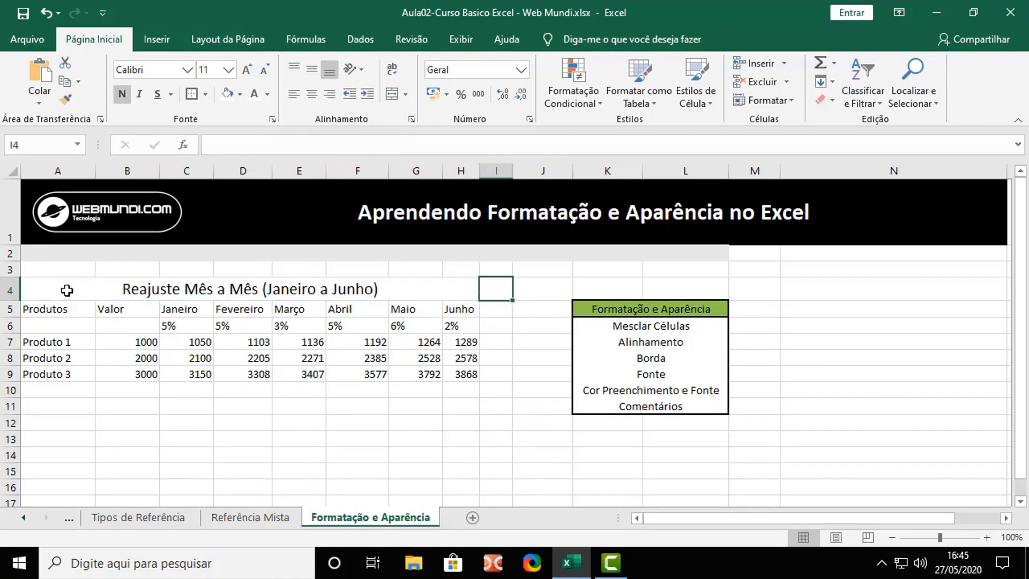
# - Fill the merged title Reajuste Mês a Mês (Janeiro a Junho) in row 4 with a light blue theme color
pyautogui.click(66, 290)
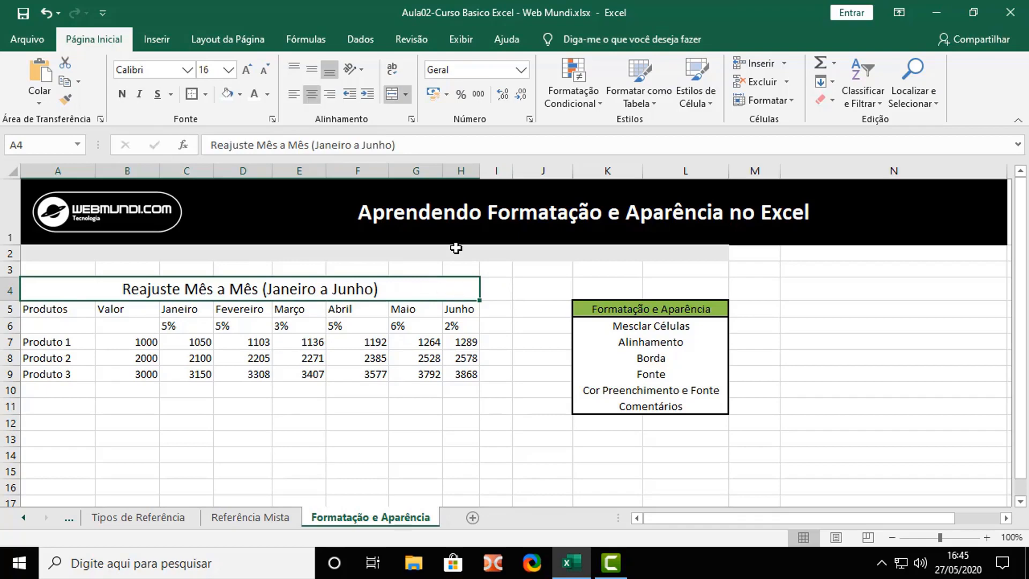
pyautogui.click(240, 96)
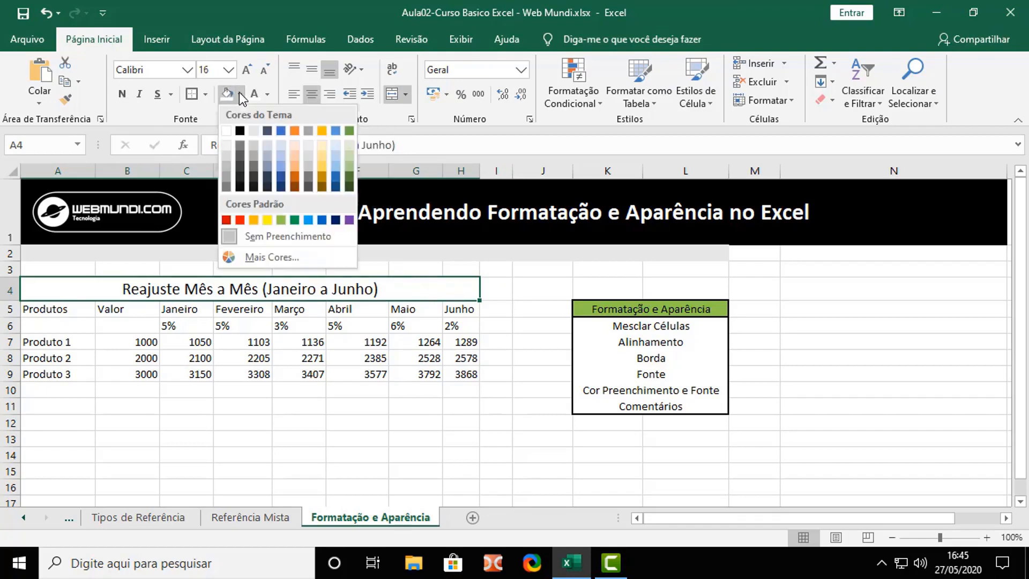
pyautogui.click(284, 147)
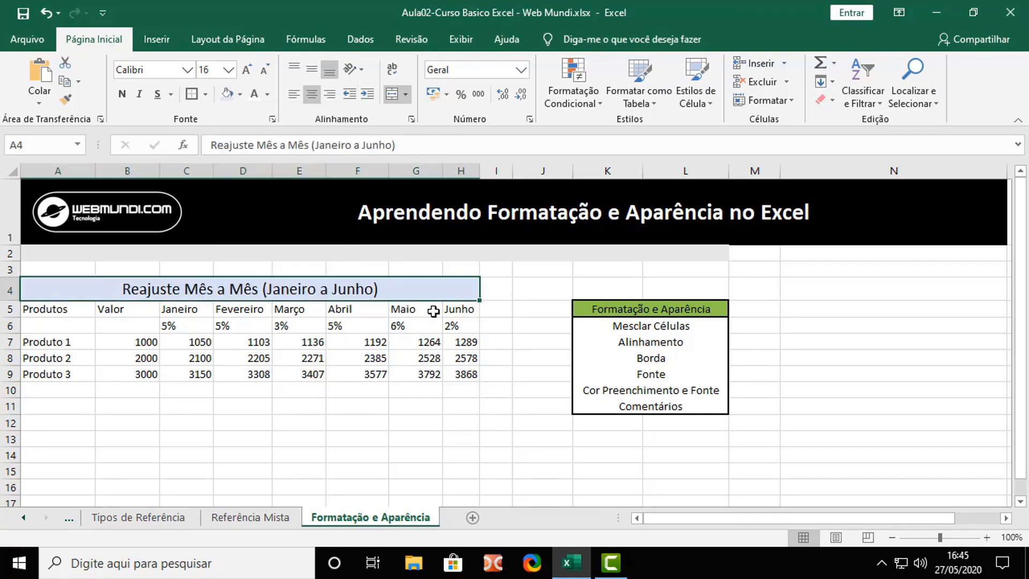
# - Merge and center Produtos across A5:A6 and Valor across B5:B6, with both aligned vertically to the middle
pyautogui.click(54, 308)
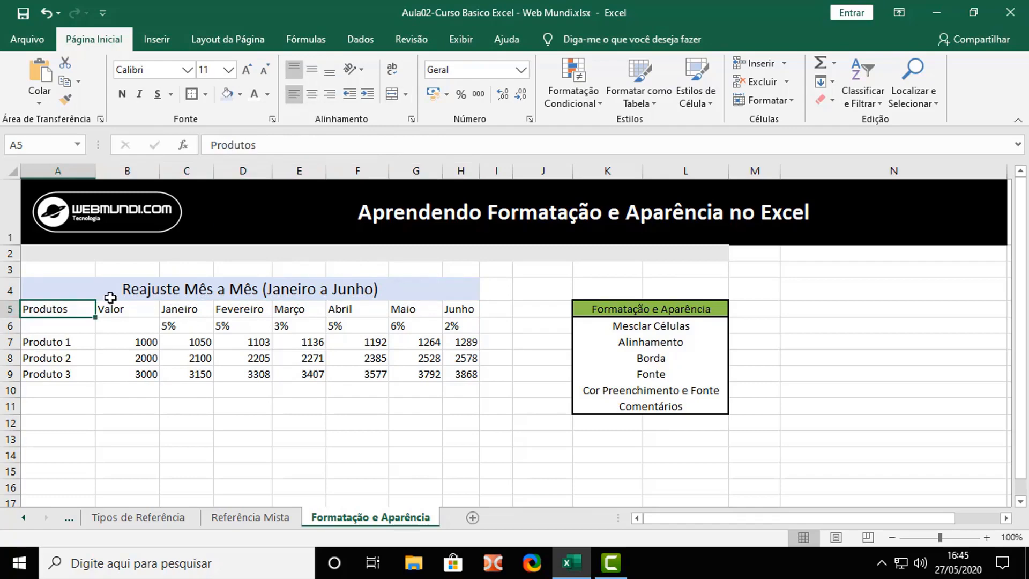
pyautogui.moveTo(82, 307); pyautogui.dragTo(67, 325)
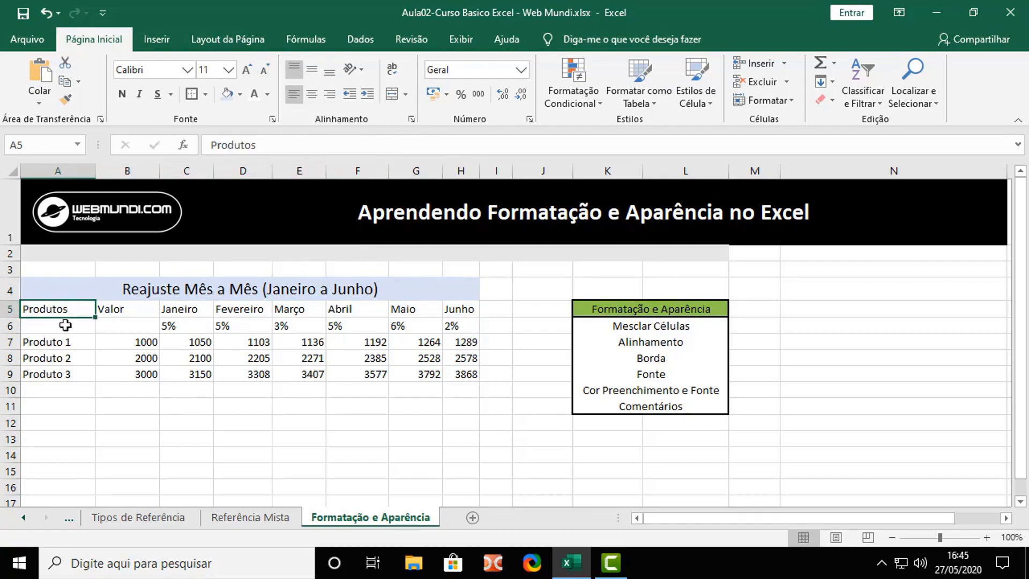
pyautogui.click(393, 96)
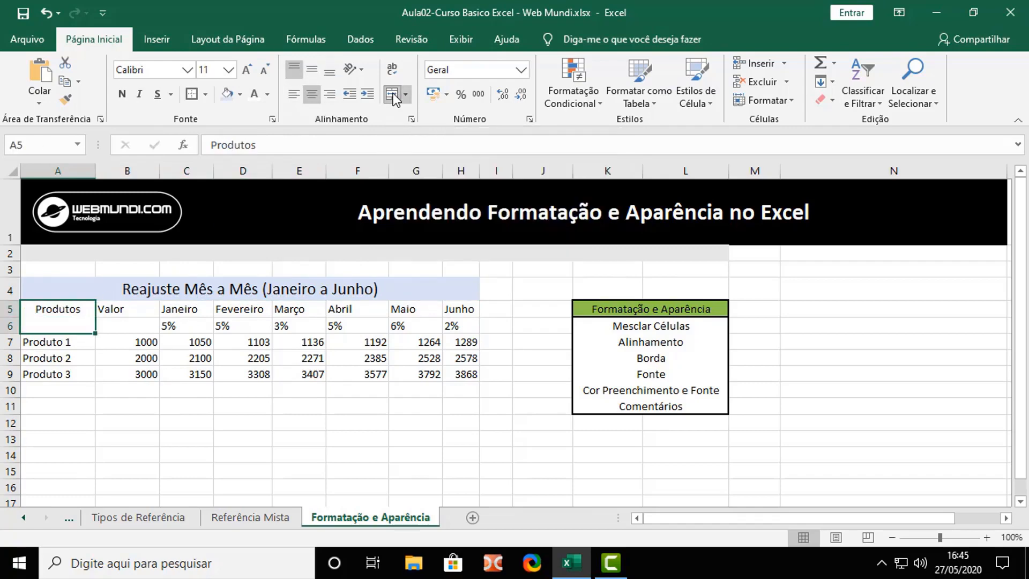
pyautogui.click(316, 72)
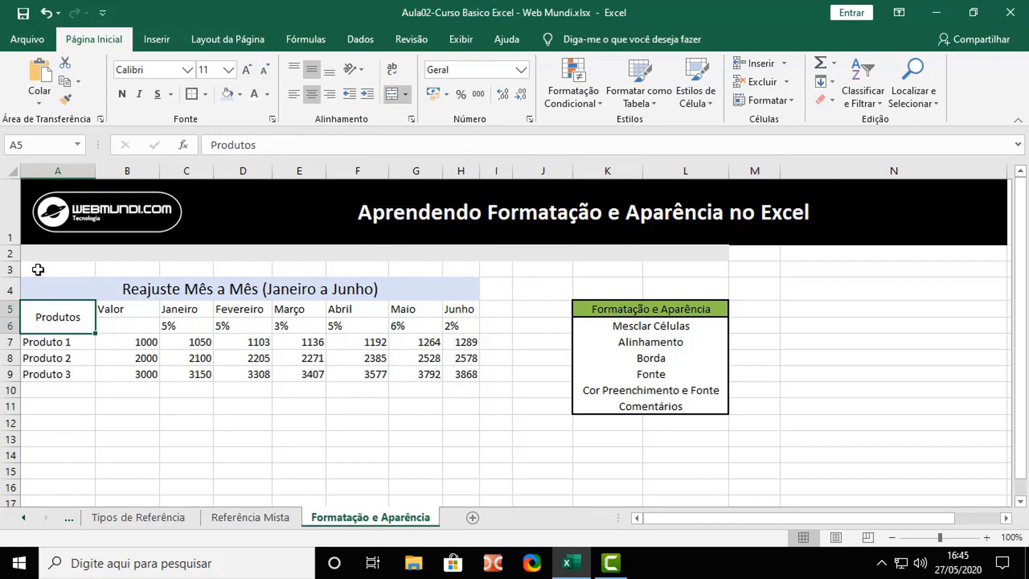
pyautogui.moveTo(138, 308); pyautogui.dragTo(138, 326)
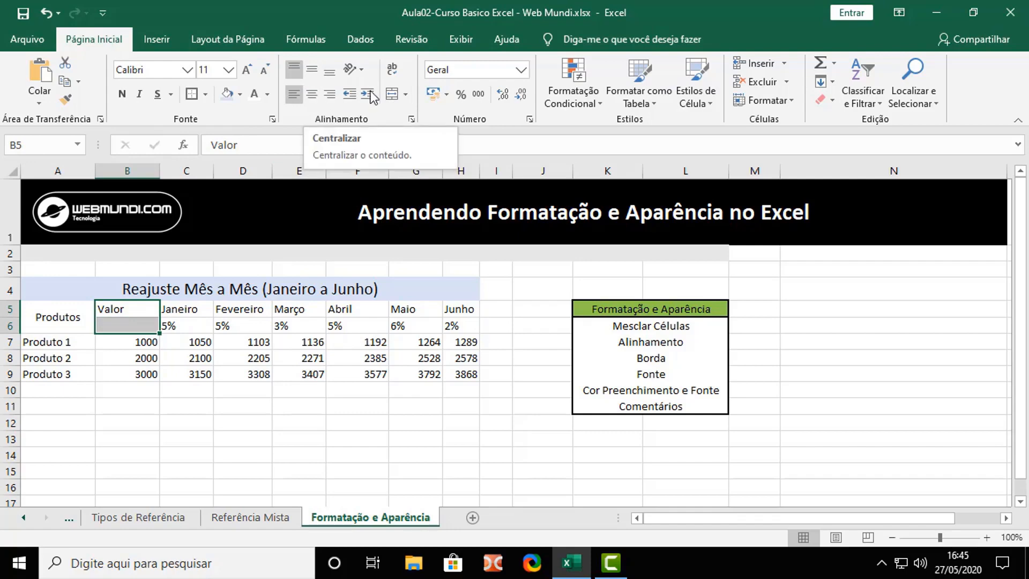
pyautogui.click(391, 96)
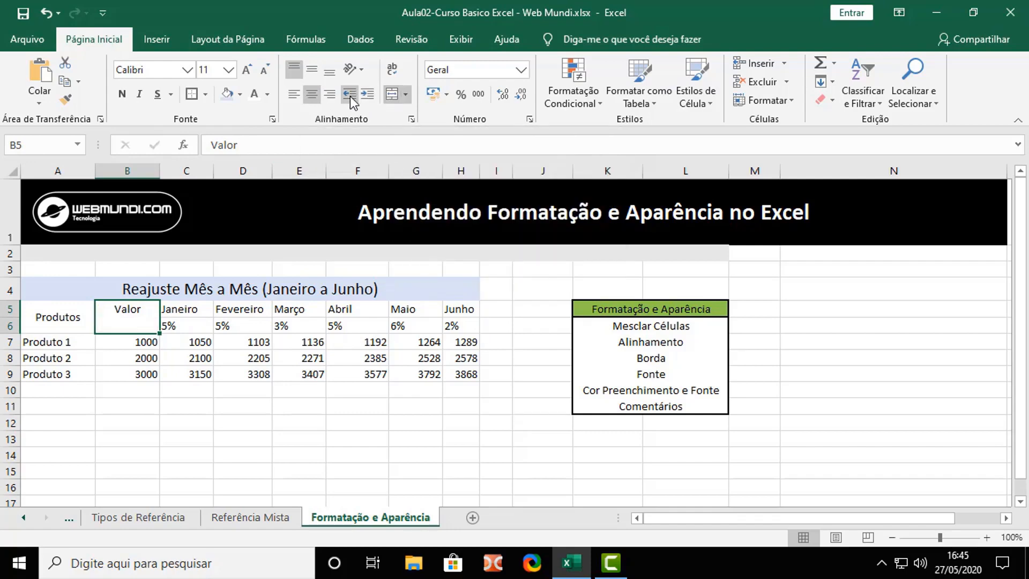
pyautogui.click(309, 70)
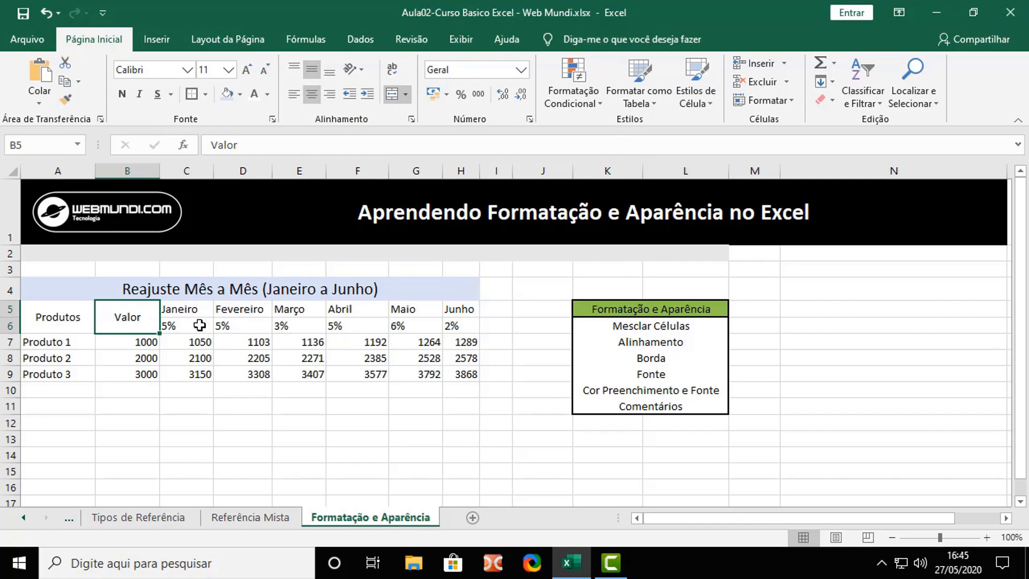
# - Center the month names and rates in C5:H6 both horizontally and vertically
pyautogui.moveTo(197, 311); pyautogui.dragTo(461, 325)
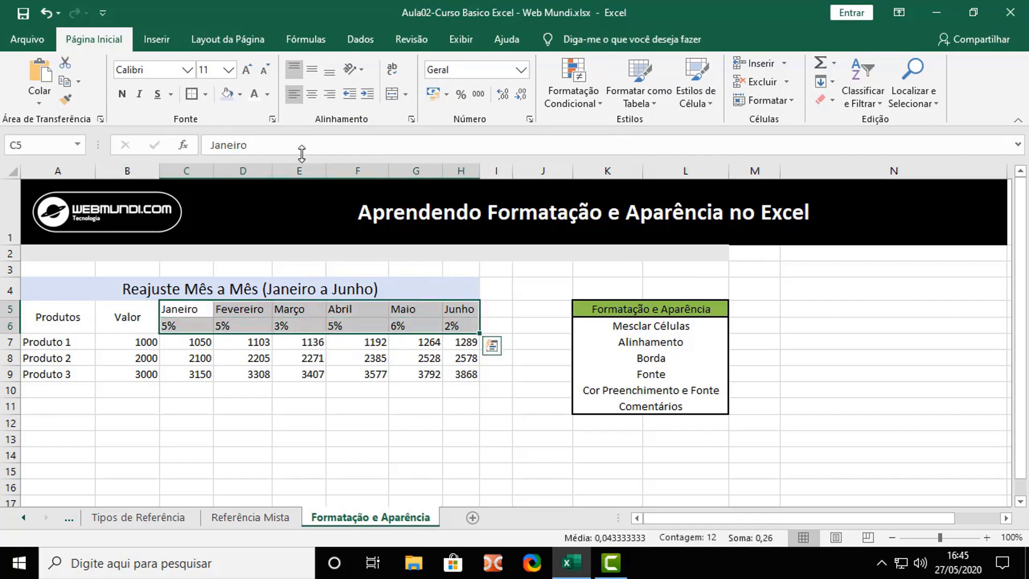
pyautogui.click(312, 94)
pyautogui.click(312, 69)
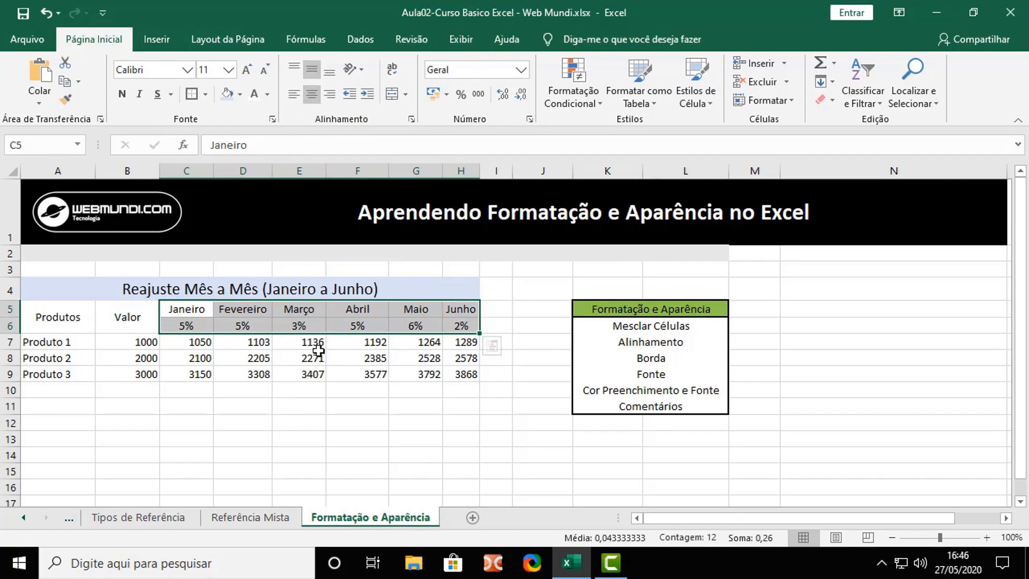
pyautogui.click(287, 324)
# - Apply all borders to the Produtos and Valor headers and the rest of the adjustment table, A5:H9
pyautogui.moveTo(64, 312); pyautogui.dragTo(147, 313)
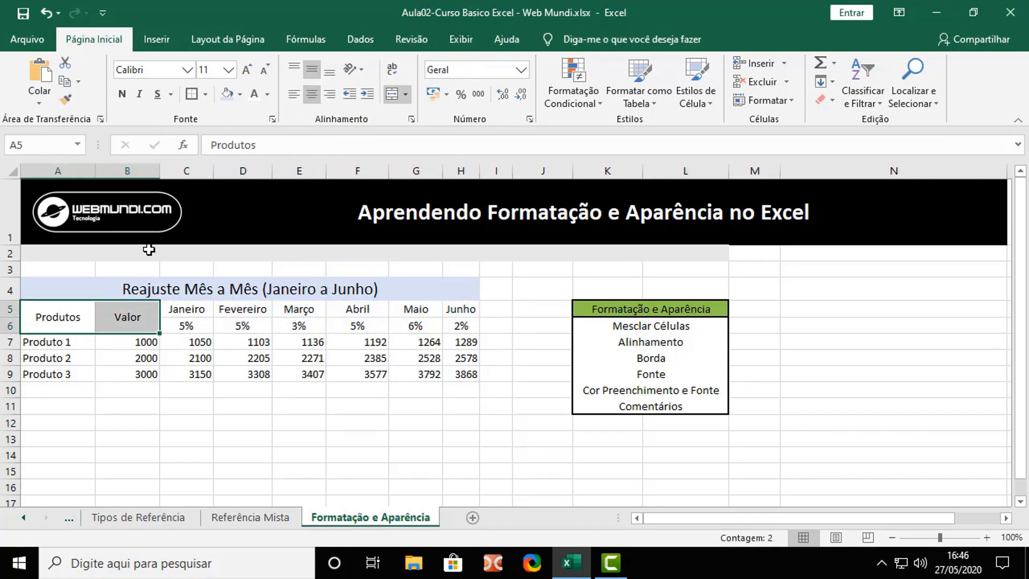
pyautogui.click(205, 95)
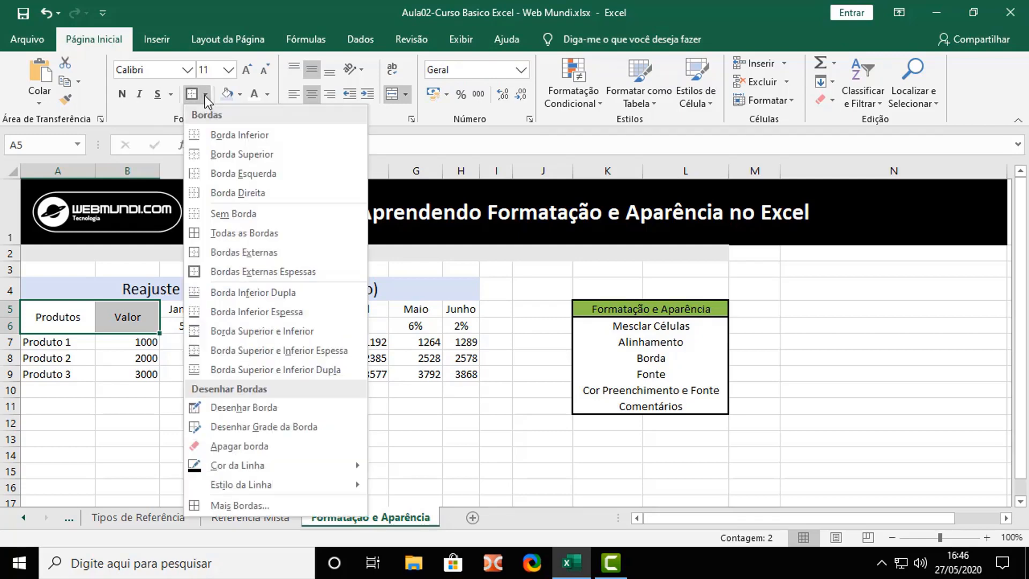
pyautogui.click(221, 232)
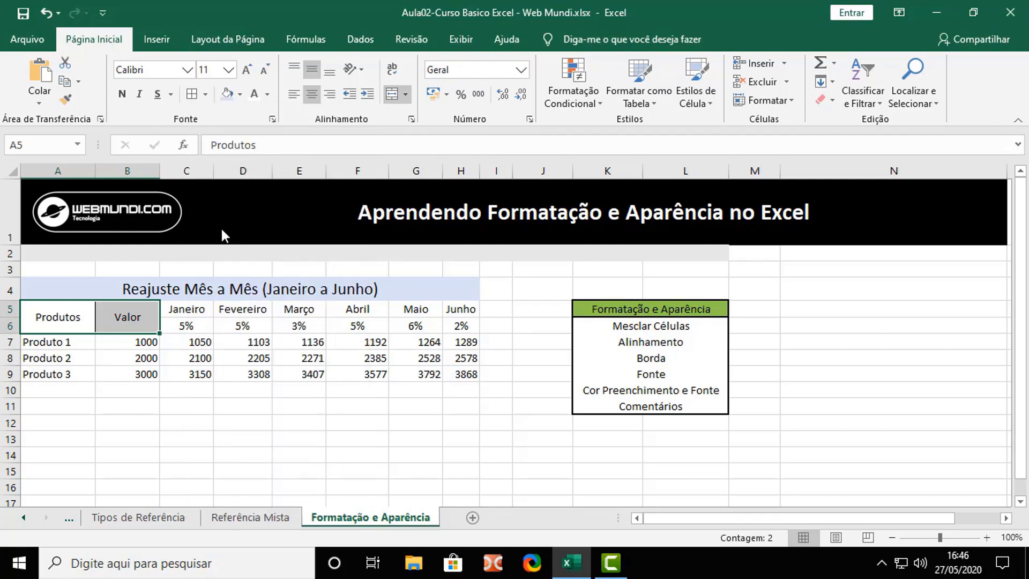
pyautogui.click(188, 326)
pyautogui.moveTo(184, 308); pyautogui.dragTo(465, 374)
pyautogui.moveTo(58, 317); pyautogui.dragTo(467, 385)
pyautogui.click(191, 94)
pyautogui.click(170, 422)
# - Add outside borders around the merged title in row 4
pyautogui.click(50, 289)
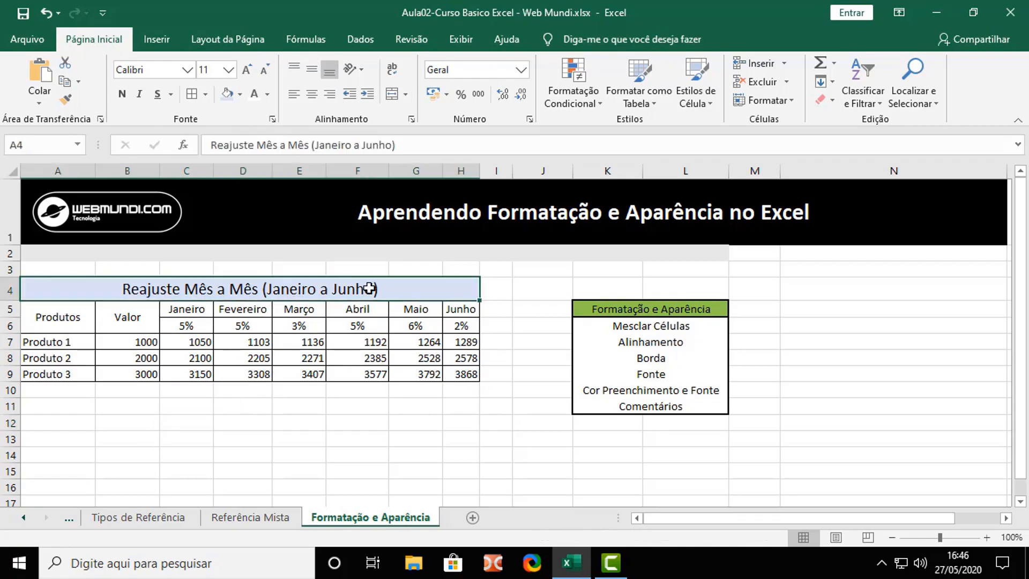
pyautogui.click(204, 93)
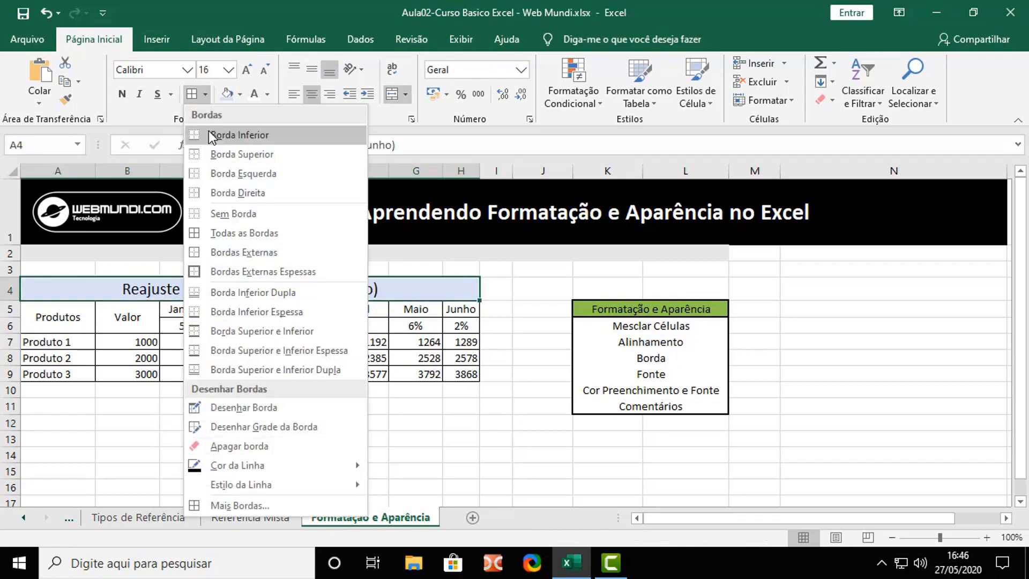
pyautogui.click(255, 252)
pyautogui.click(271, 308)
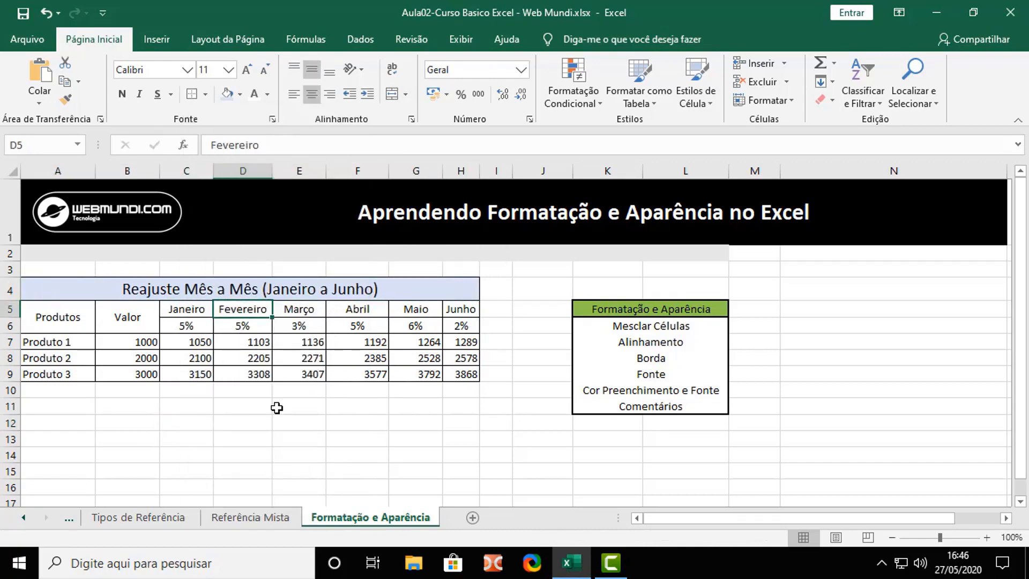
# - Fill the Produtos and Valor headers with medium-light blue and the month names in C5:H5 with a lighter blue
pyautogui.moveTo(64, 317); pyautogui.dragTo(128, 317)
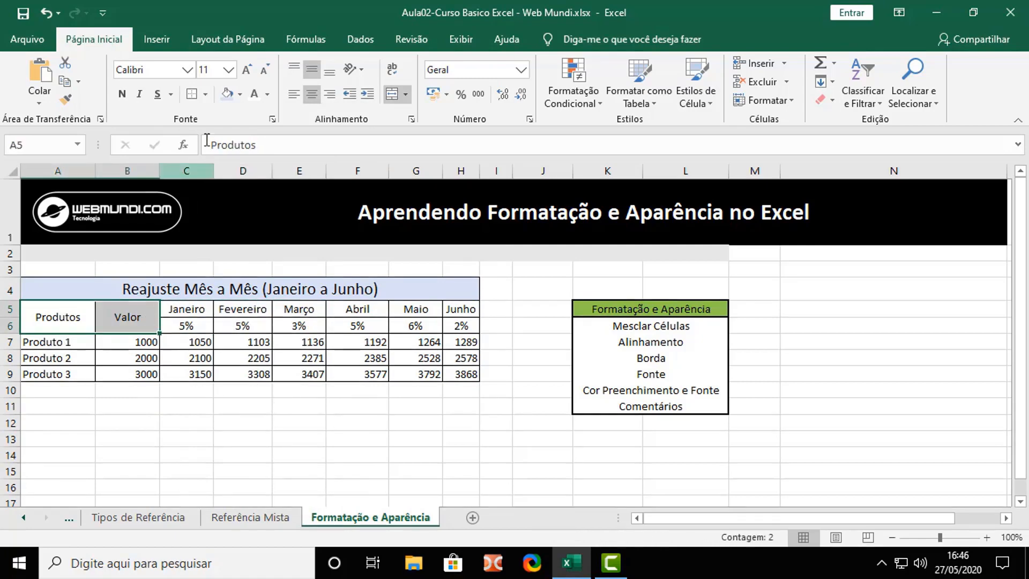
pyautogui.click(240, 94)
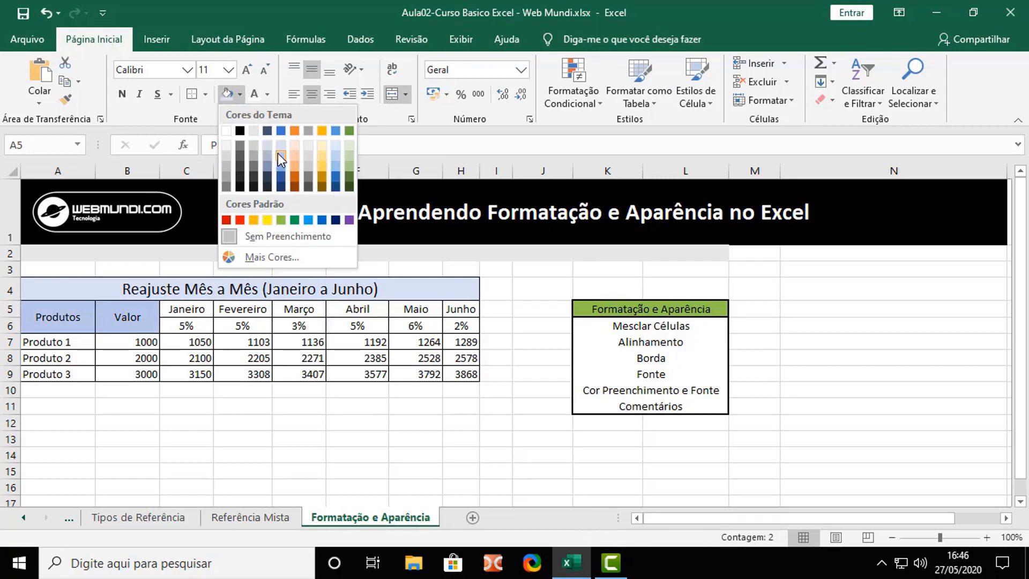
pyautogui.click(279, 155)
pyautogui.moveTo(201, 312); pyautogui.dragTo(464, 309)
pyautogui.click(240, 94)
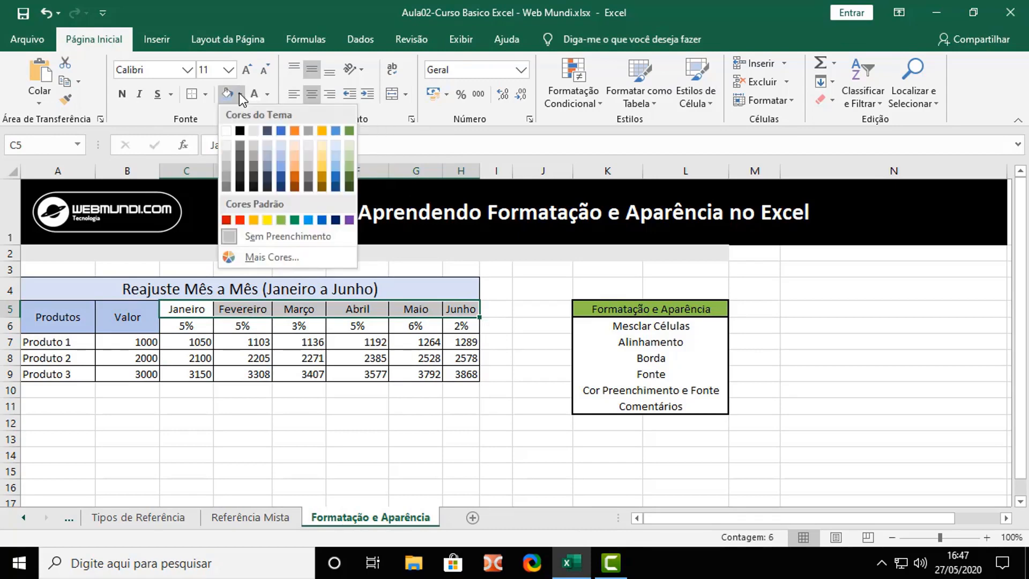
pyautogui.click(337, 156)
# - Fill the rates in C6:H6 with light green and the product names in A7:A9 with light gray
pyautogui.moveTo(187, 325); pyautogui.dragTo(460, 327)
pyautogui.click(240, 95)
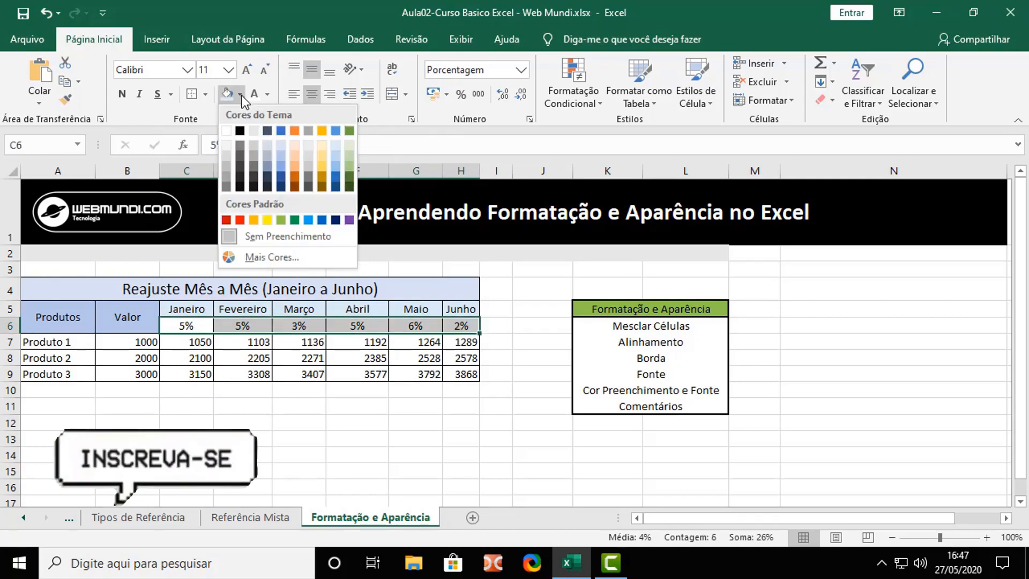
pyautogui.click(350, 143)
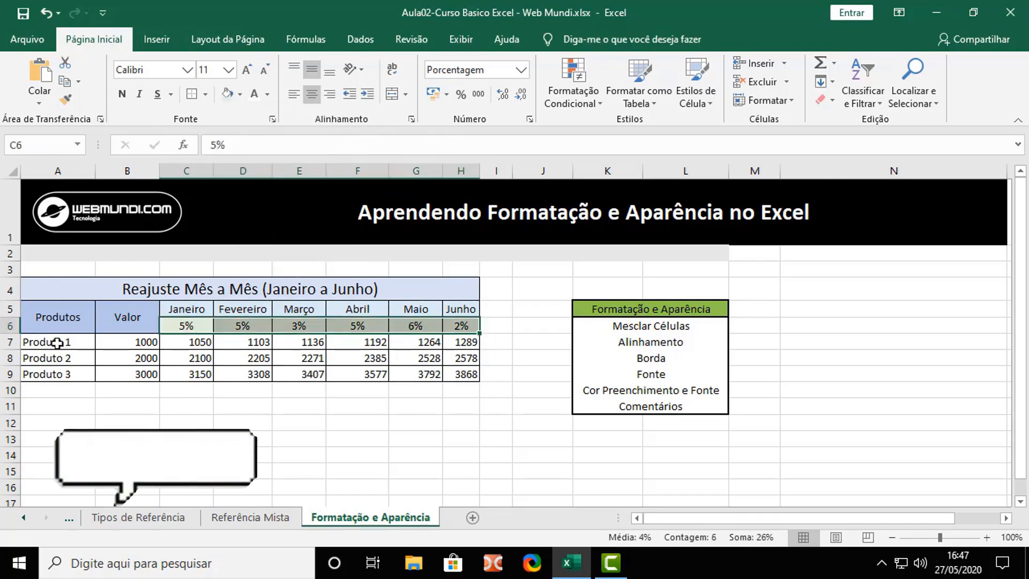
pyautogui.moveTo(57, 343); pyautogui.dragTo(60, 369)
pyautogui.click(240, 95)
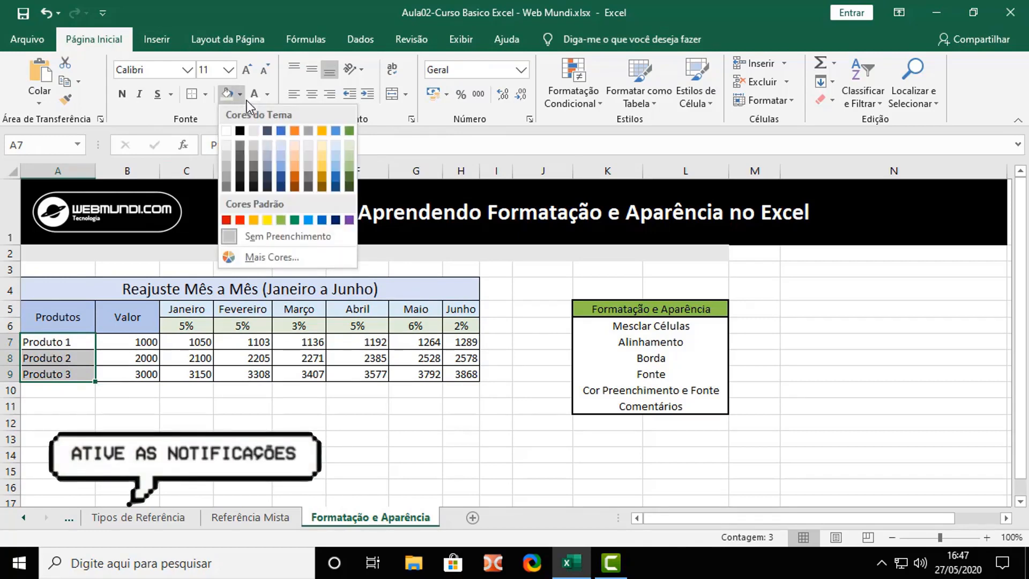
pyautogui.click(254, 132)
pyautogui.click(136, 344)
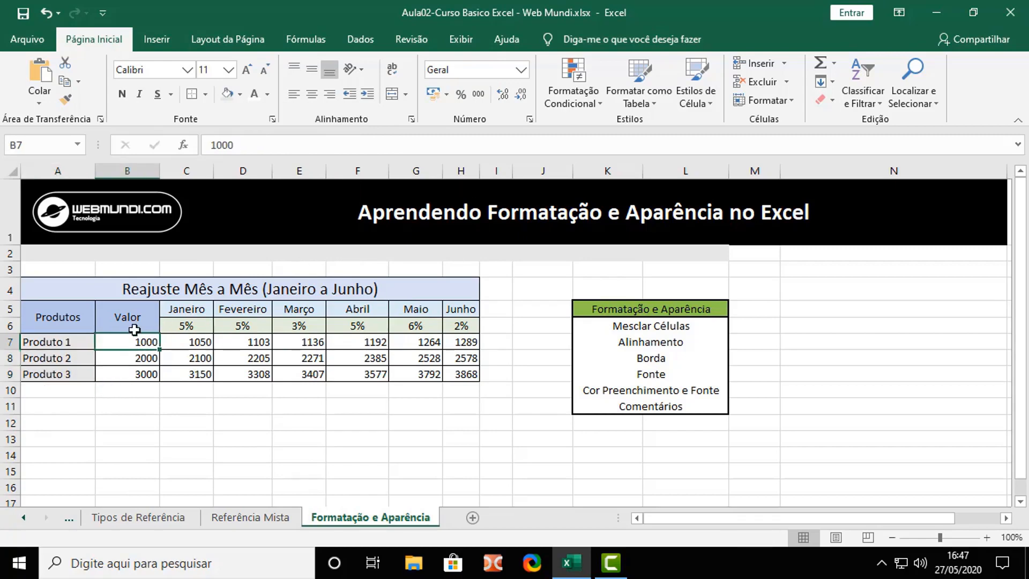
# - Make the Produtos and Valor headers, the row 4 title and the month names in C5:H5 bold
pyautogui.click(48, 316)
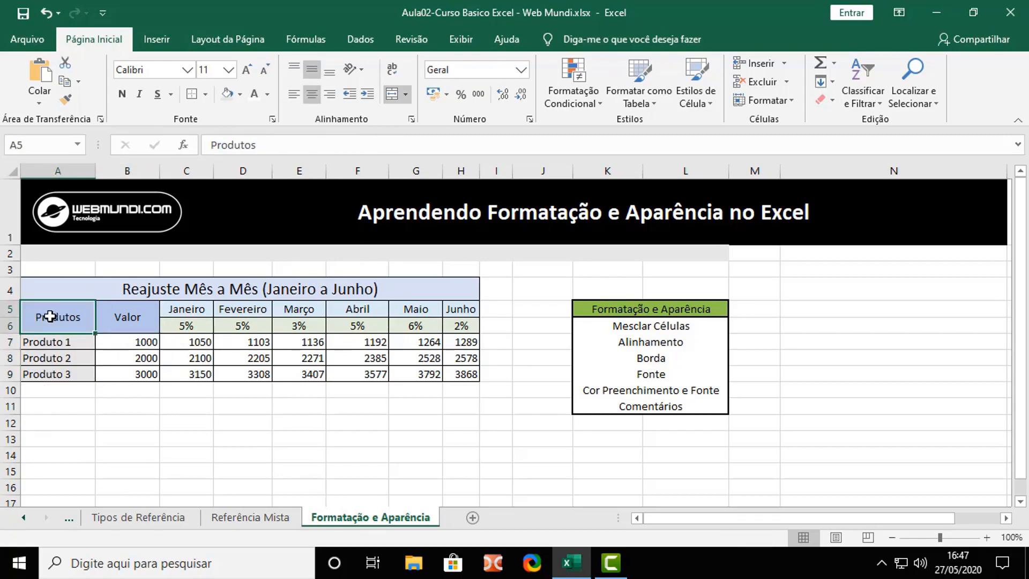
pyautogui.keyDown('shift'); pyautogui.click(123, 317); pyautogui.keyUp('shift')
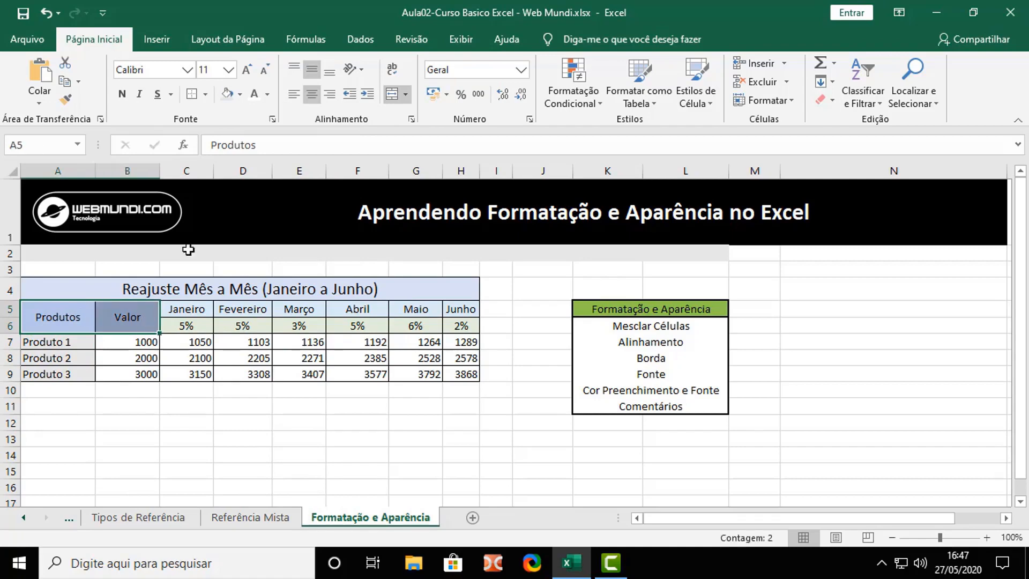
pyautogui.click(122, 94)
pyautogui.click(125, 290)
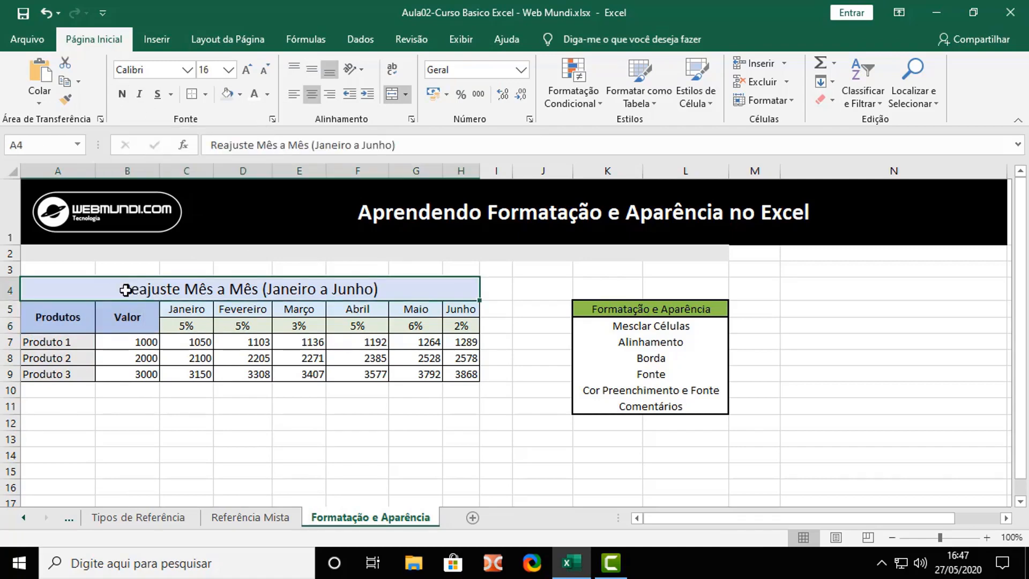
pyautogui.click(122, 94)
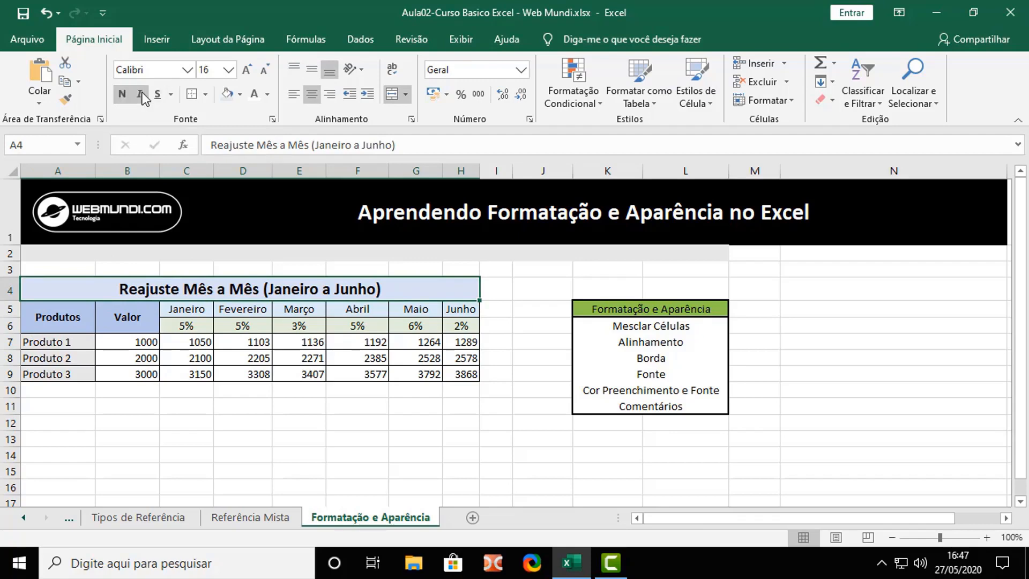
pyautogui.moveTo(184, 309); pyautogui.dragTo(473, 310)
pyautogui.click(122, 94)
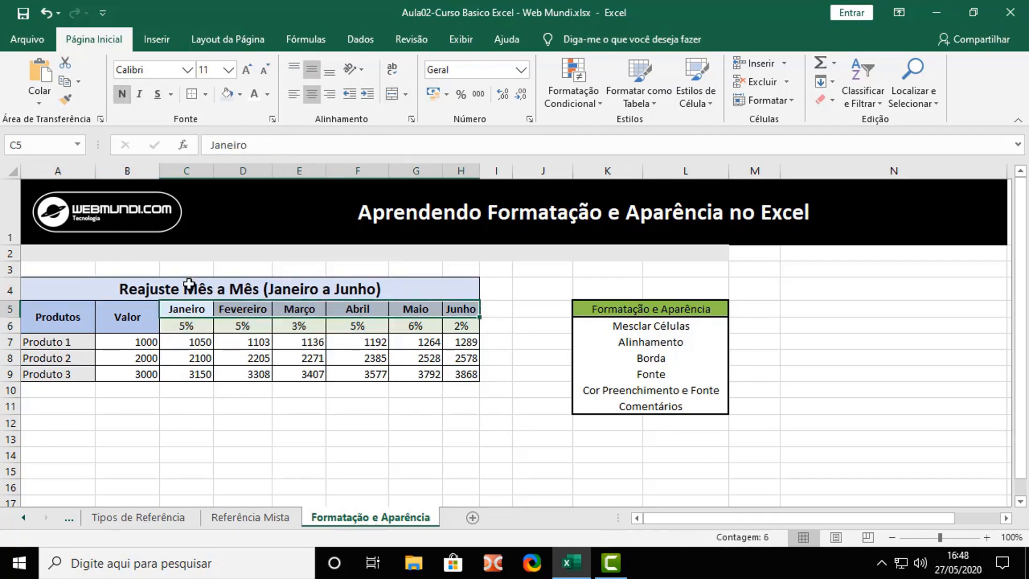
# - Apply the accounting number format in R$ to the product values in B7:B9
pyautogui.click(148, 344)
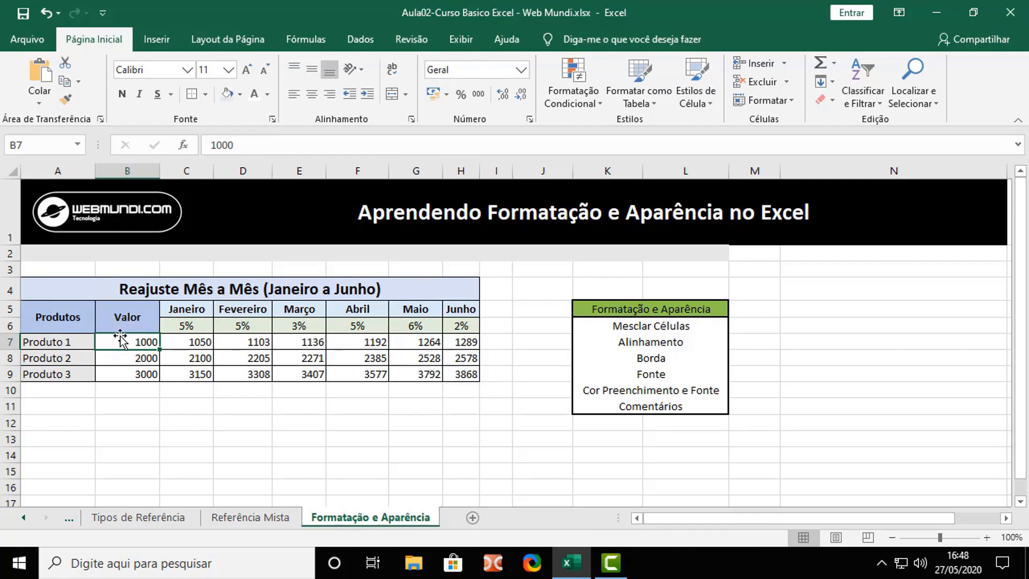
pyautogui.moveTo(135, 355); pyautogui.dragTo(143, 374)
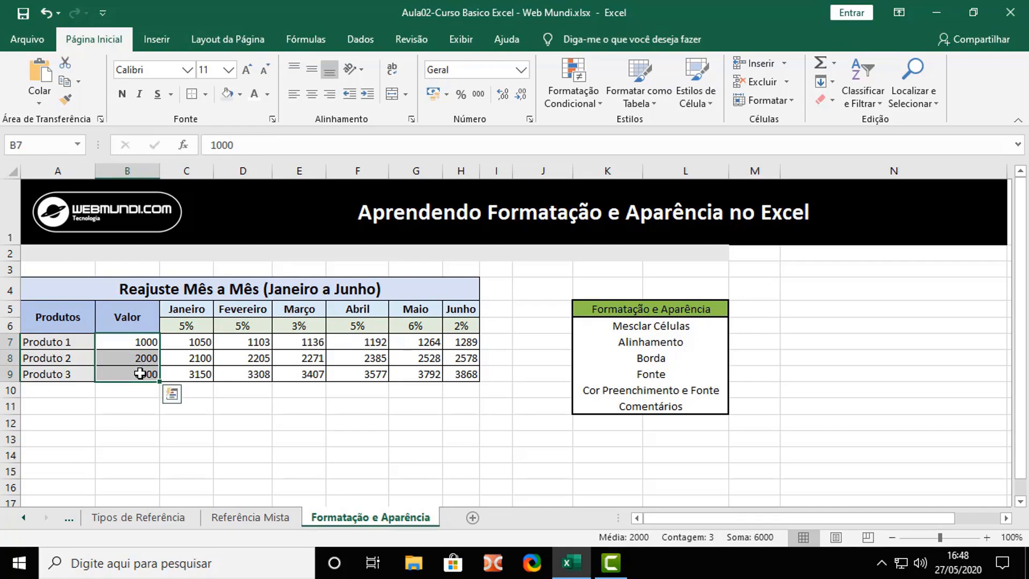
pyautogui.click(435, 96)
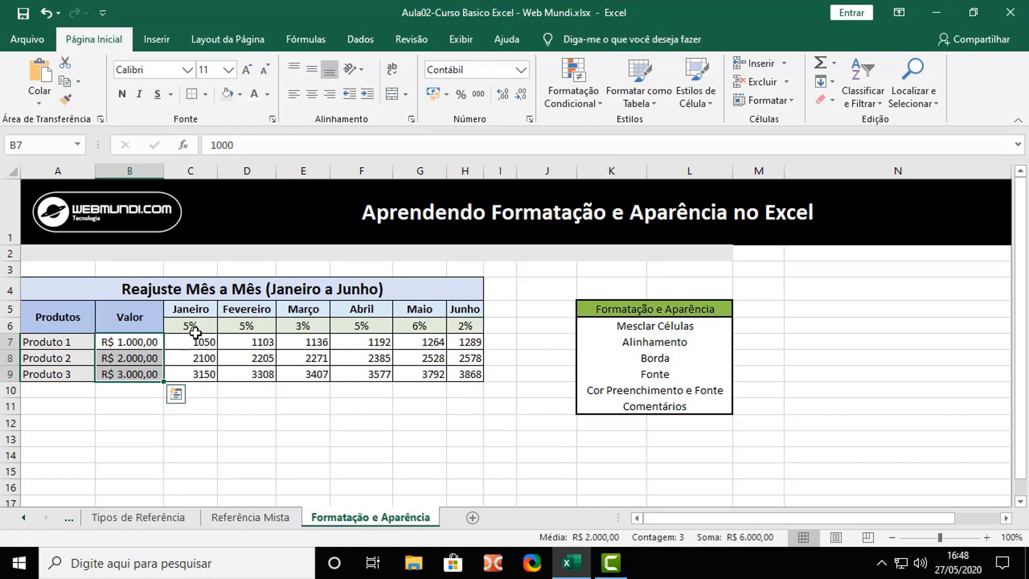
# - Apply the accounting format in R$ to the adjusted values in C7:H9 and autofit the month columns to their contents
pyautogui.click(198, 342)
pyautogui.moveTo(198, 342); pyautogui.dragTo(465, 374)
pyautogui.click(435, 95)
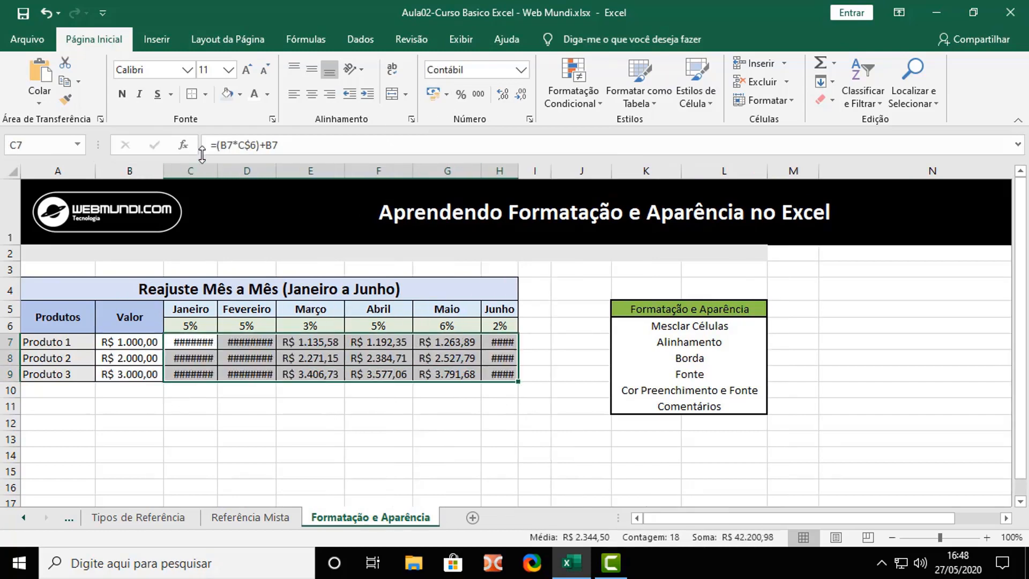
pyautogui.doubleClick(542, 170)
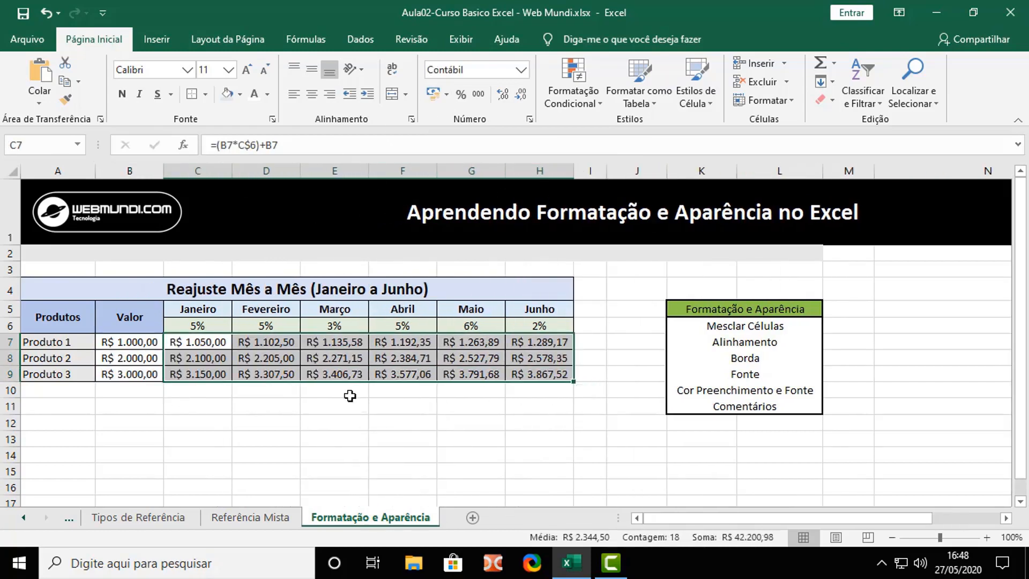
# - Fill the Mesclar Células, Alinhamento and Borda items of the Formatação e Aparência topic list with green
pyautogui.click(217, 343)
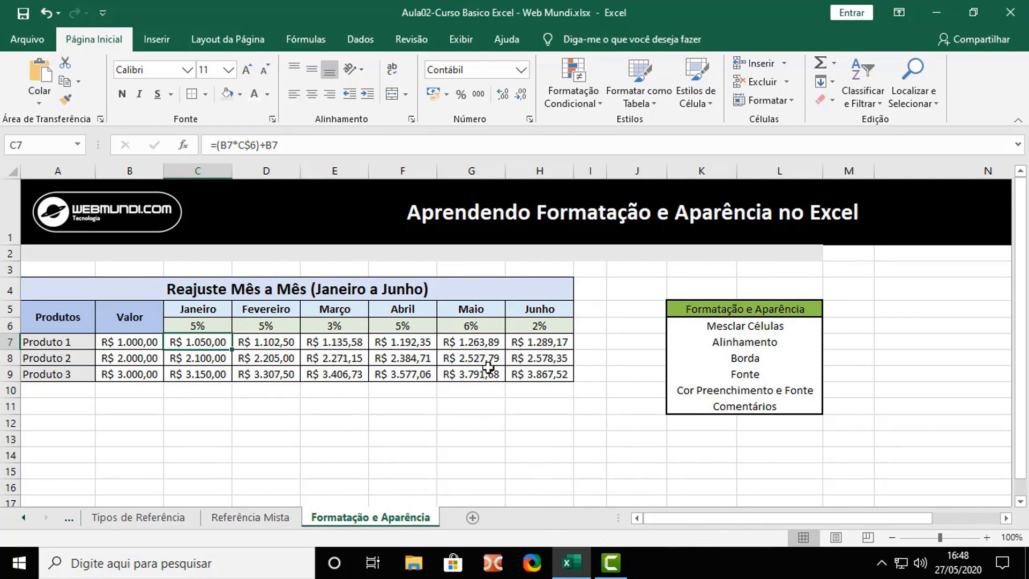
pyautogui.click(688, 328)
pyautogui.click(239, 95)
pyautogui.click(277, 214)
pyautogui.click(714, 345)
pyautogui.click(227, 95)
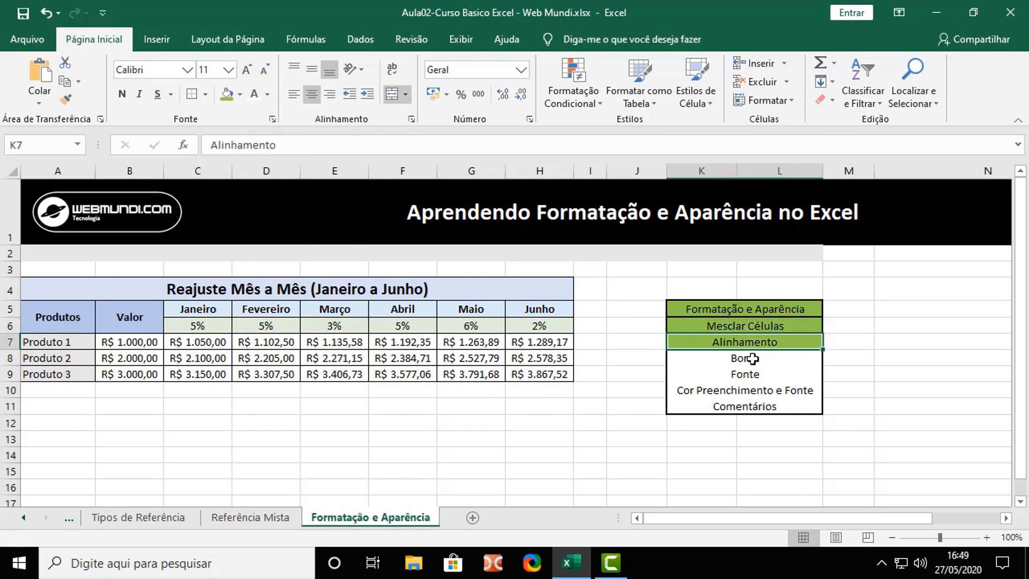
pyautogui.click(750, 357)
pyautogui.click(227, 95)
# - Change the font of the Reajuste Mês a Mês title in row 4 to Arial Black
pyautogui.click(753, 375)
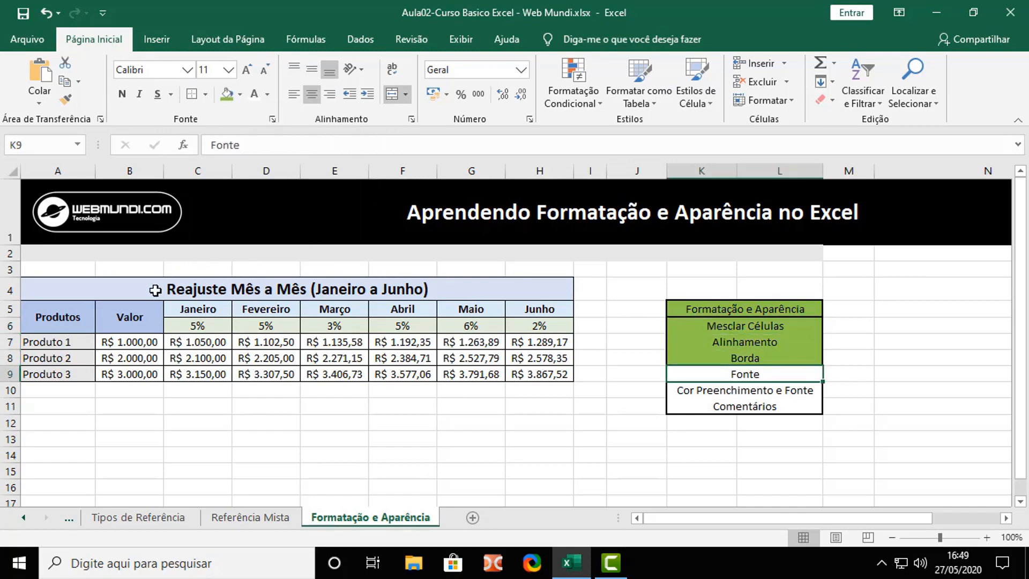
pyautogui.click(174, 288)
pyautogui.click(185, 68)
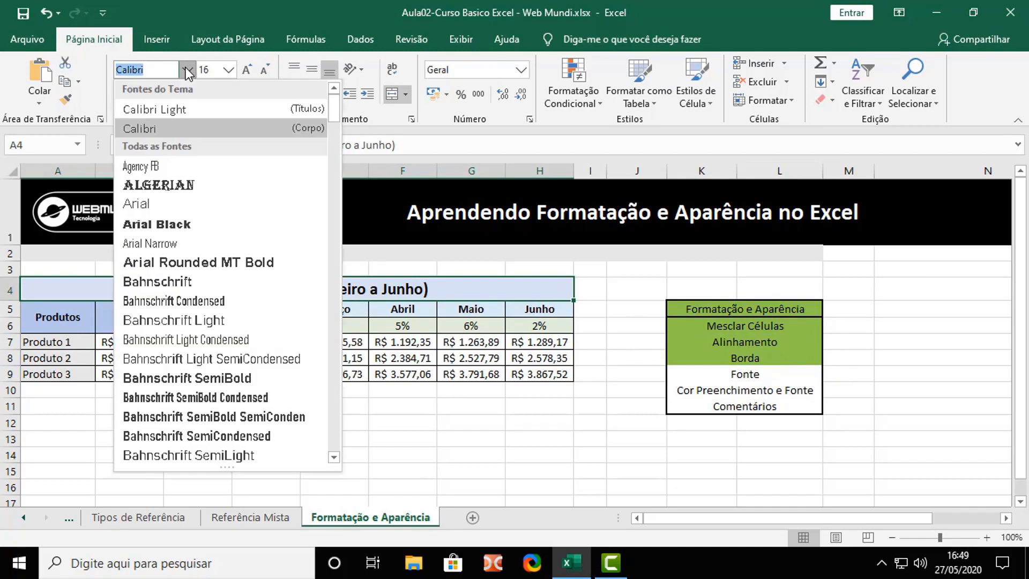
pyautogui.click(171, 220)
pyautogui.click(62, 324)
pyautogui.click(51, 347)
# - Give the Reajuste Mês a Mês title in row 4 white text on a black fill
pyautogui.click(135, 292)
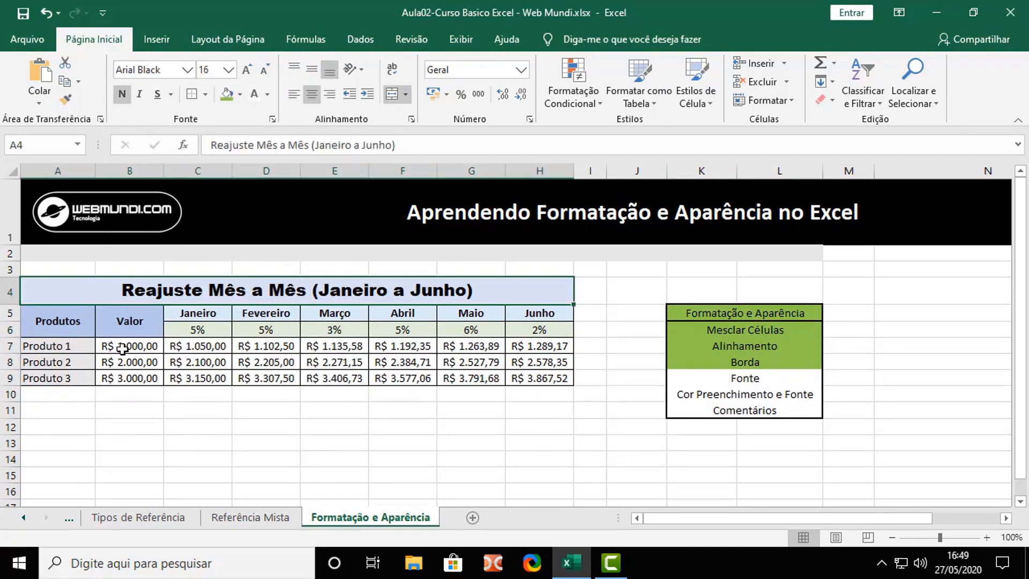
pyautogui.click(267, 95)
pyautogui.click(300, 160)
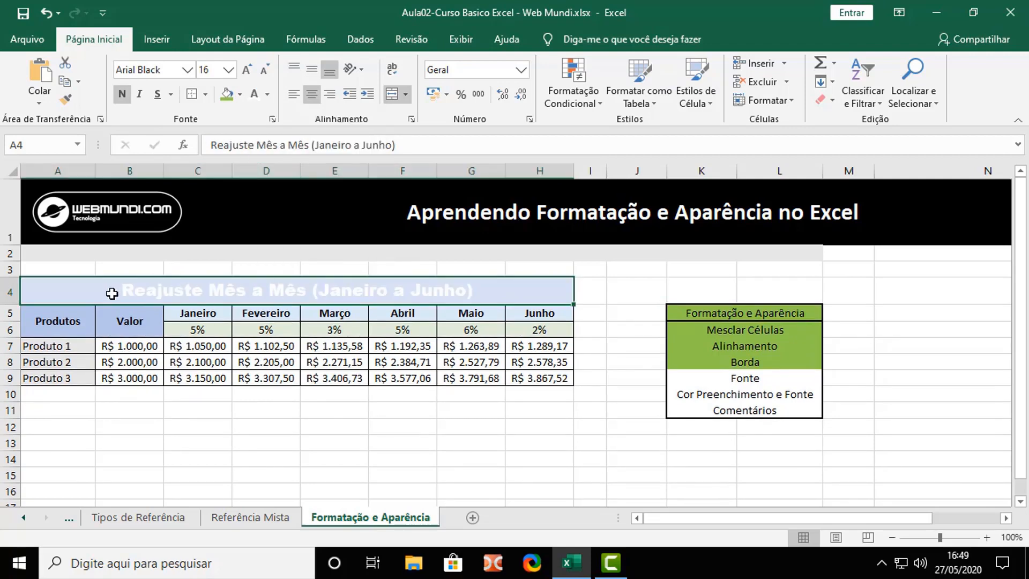
pyautogui.click(240, 94)
pyautogui.click(240, 131)
pyautogui.click(413, 313)
pyautogui.click(104, 293)
# - Fill the Fonte and Cor Preenchimento e Fonte items of the topic list with green
pyautogui.click(738, 379)
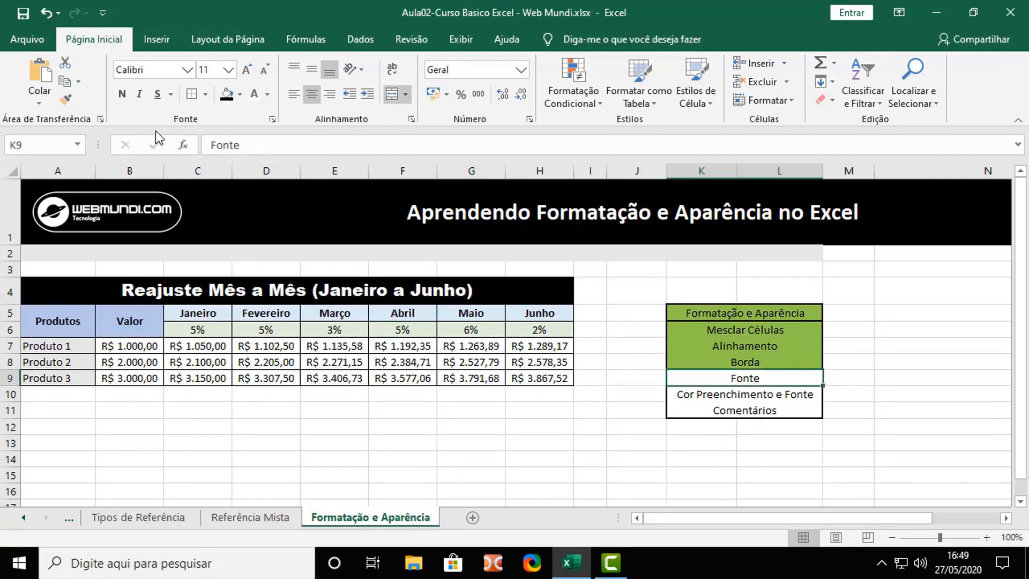
pyautogui.click(241, 94)
pyautogui.click(348, 131)
pyautogui.click(726, 394)
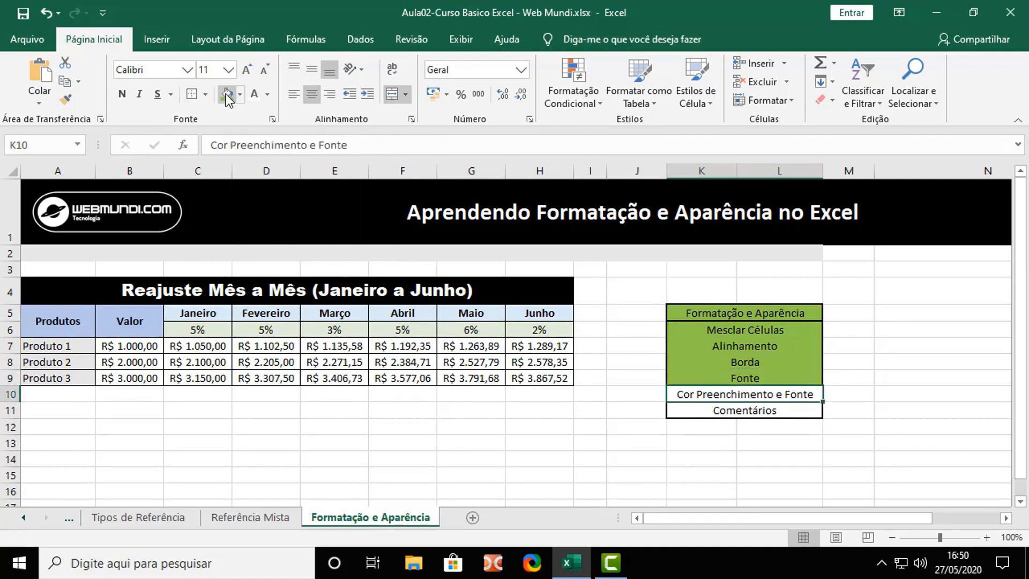
pyautogui.click(226, 94)
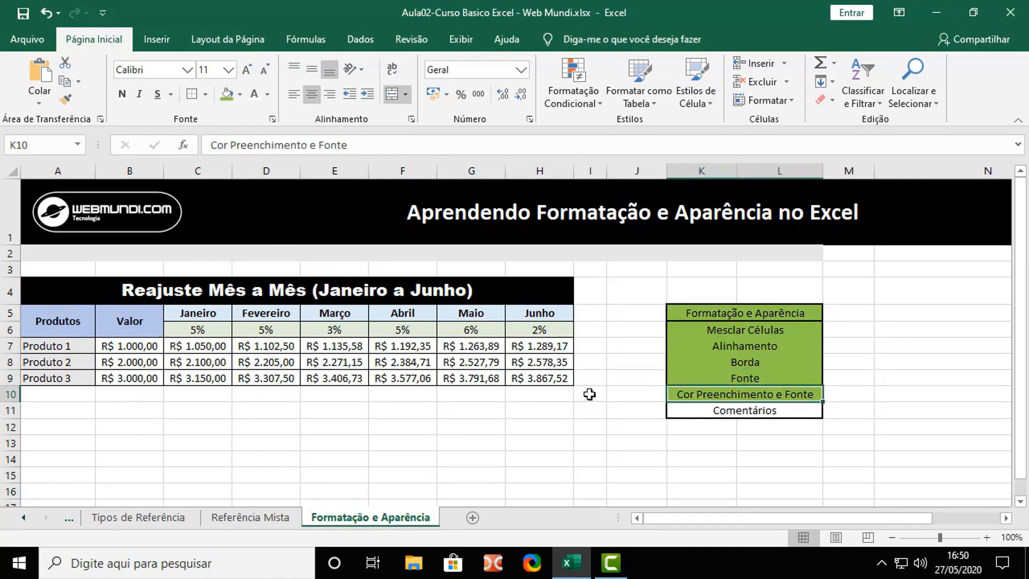
# - Insert the comment "Verificar Inflação do Mês" on the March rate in E6
pyautogui.click(710, 407)
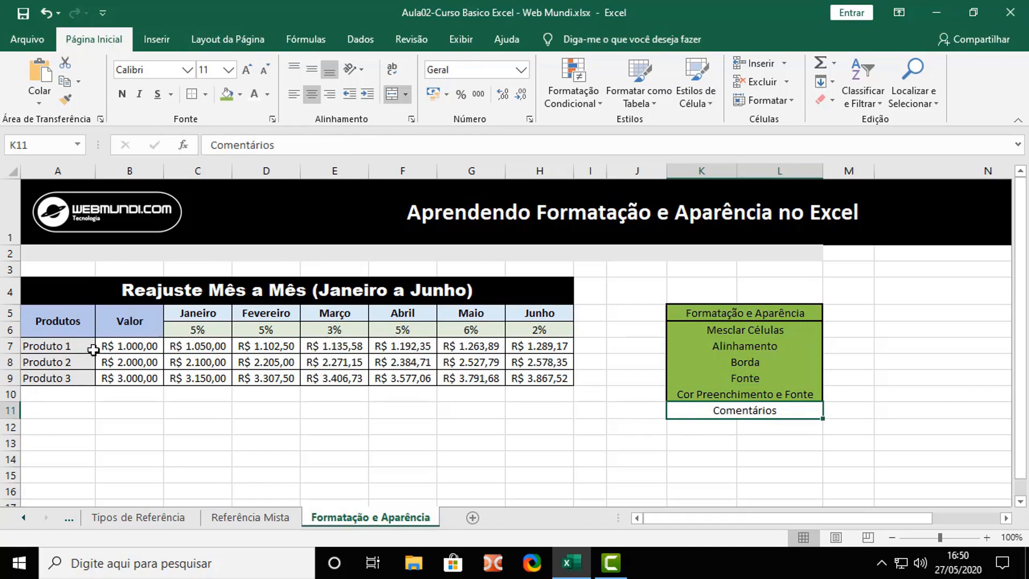
pyautogui.click(327, 329)
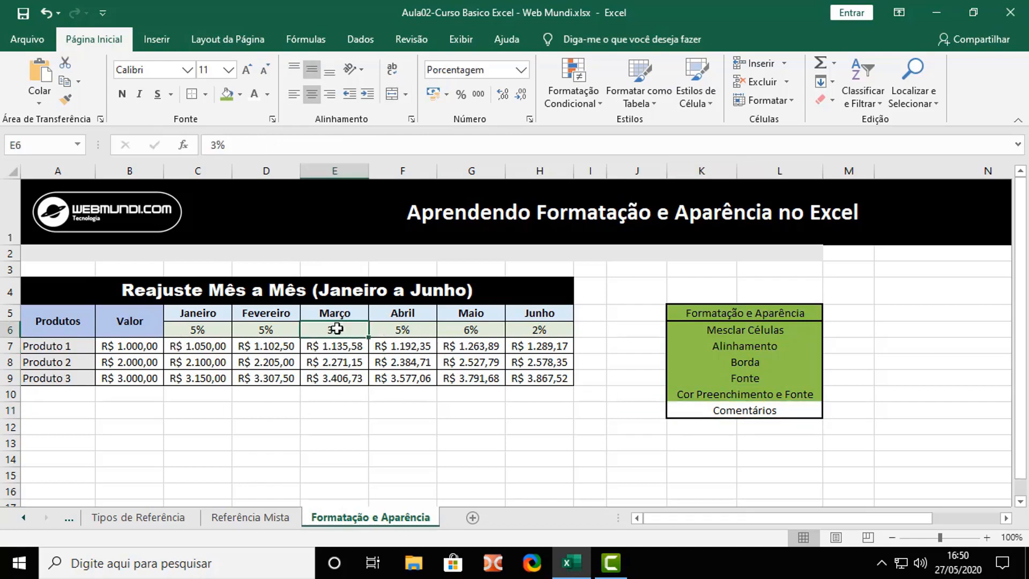
pyautogui.rightClick(341, 330)
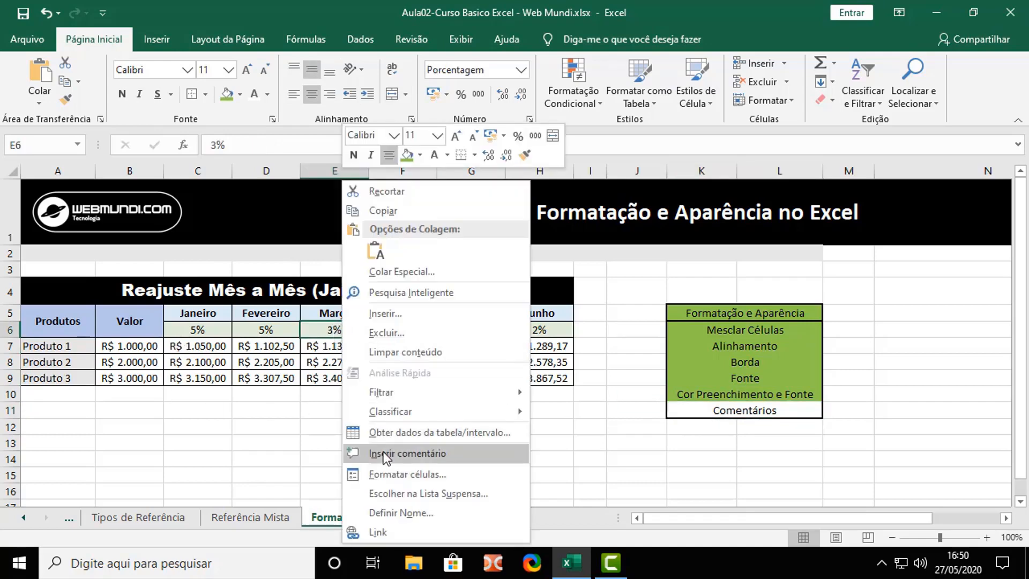
pyautogui.press('Escape')
pyautogui.click(411, 39)
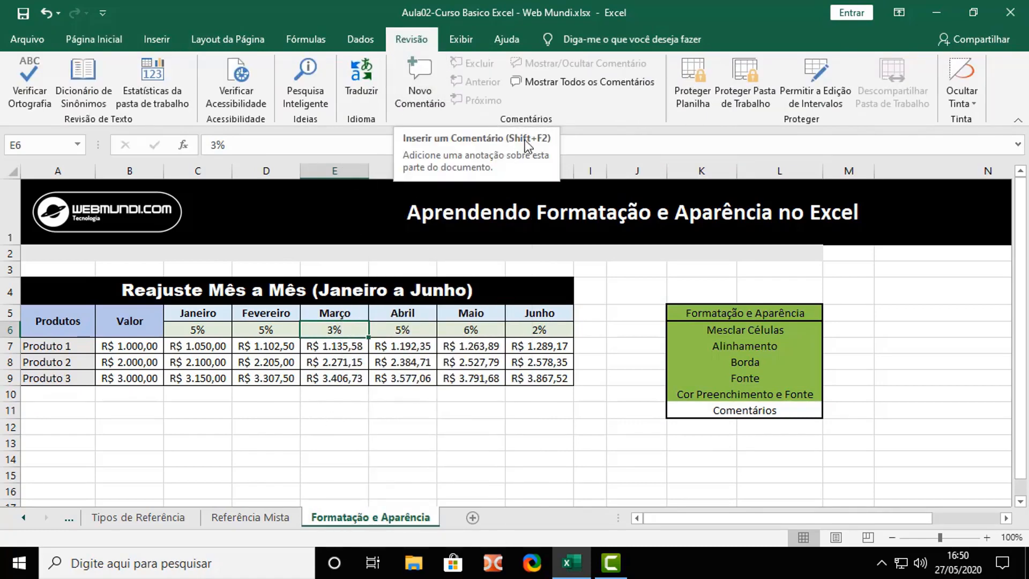
pyautogui.rightClick(349, 331)
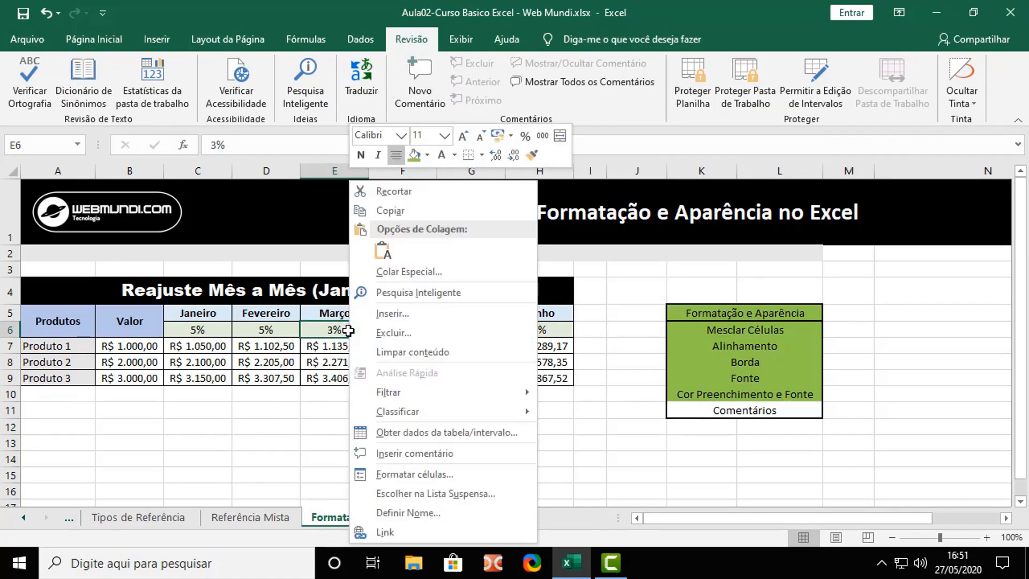
pyautogui.click(394, 454)
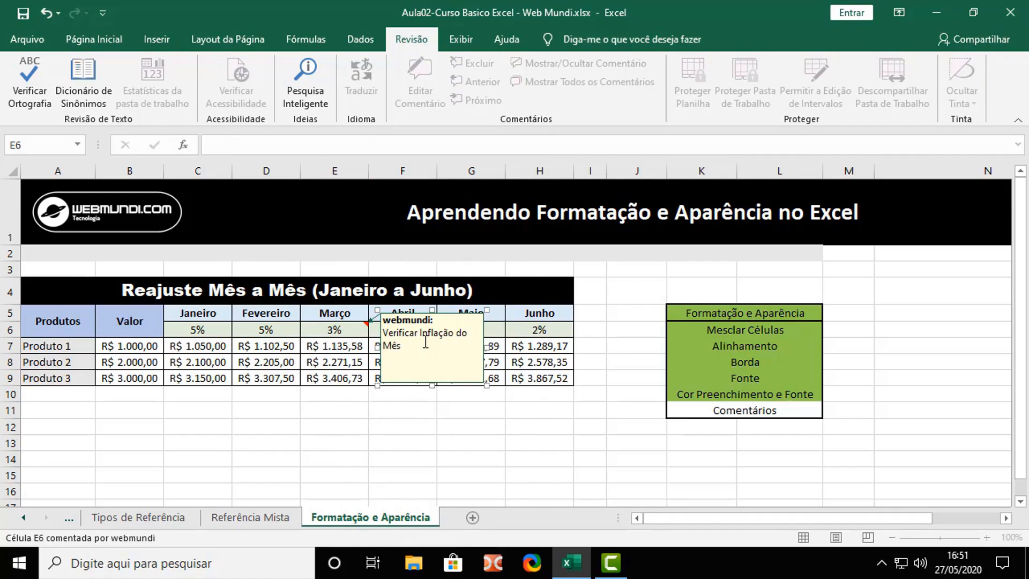
pyautogui.click(348, 348)
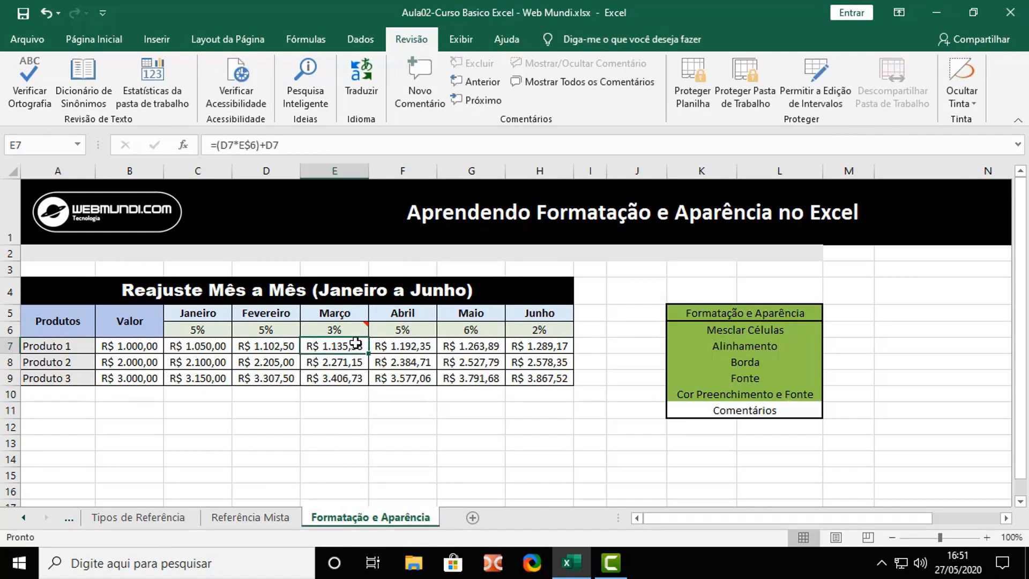
# - View the comment on the March rate in E6 and delete it
pyautogui.moveTo(360, 330)
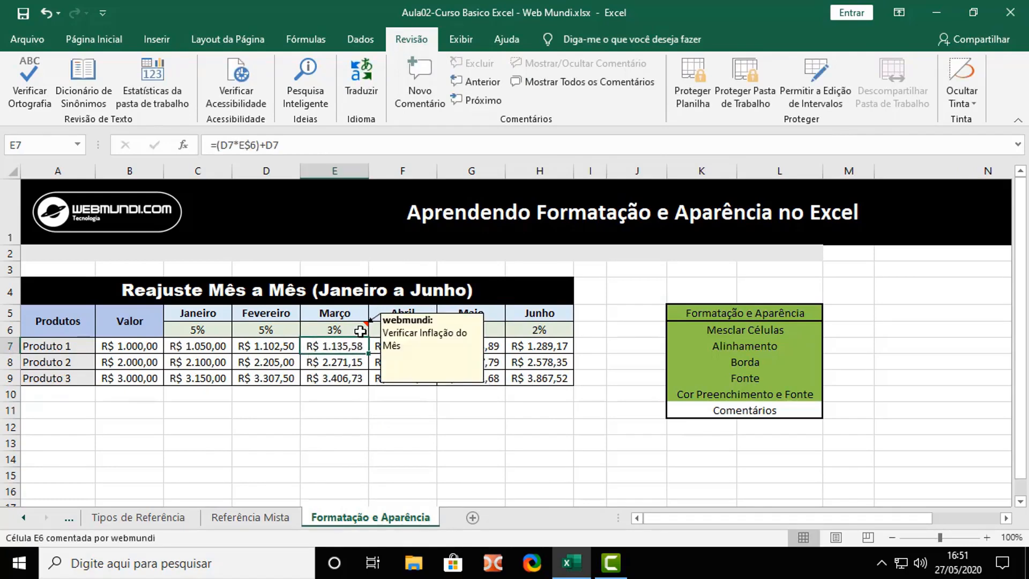
pyautogui.click(359, 330)
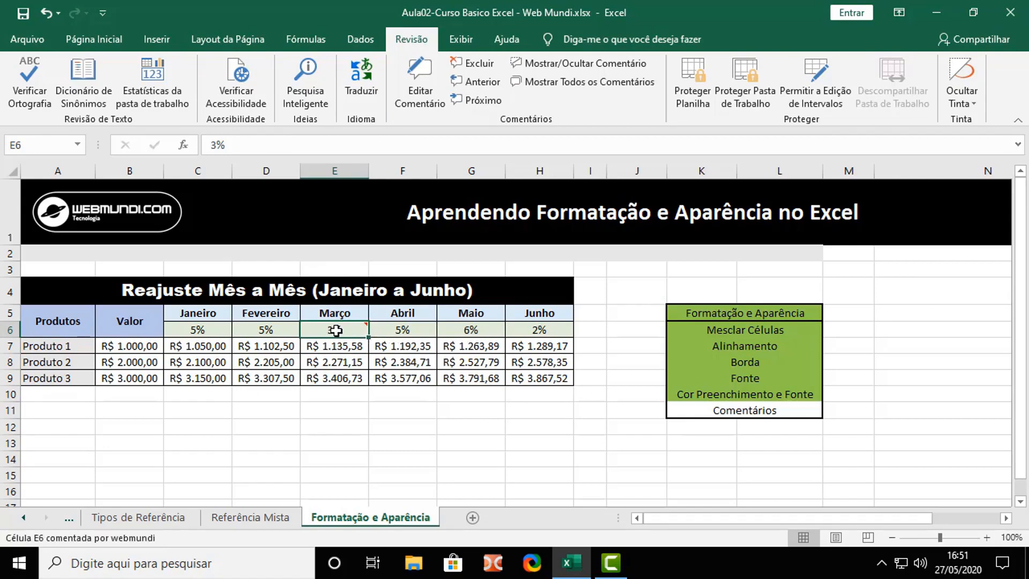
pyautogui.rightClick(340, 330)
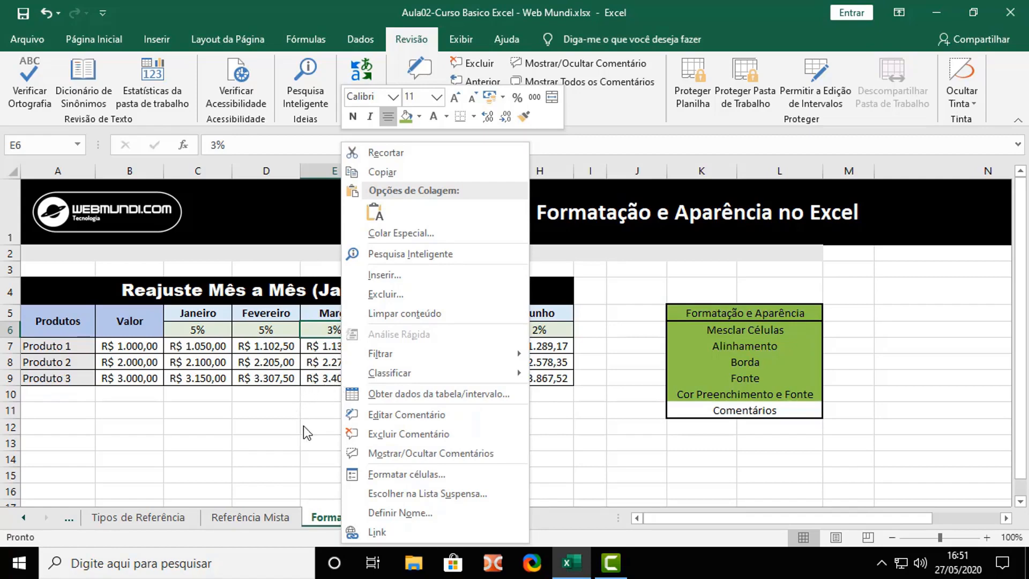
pyautogui.click(394, 433)
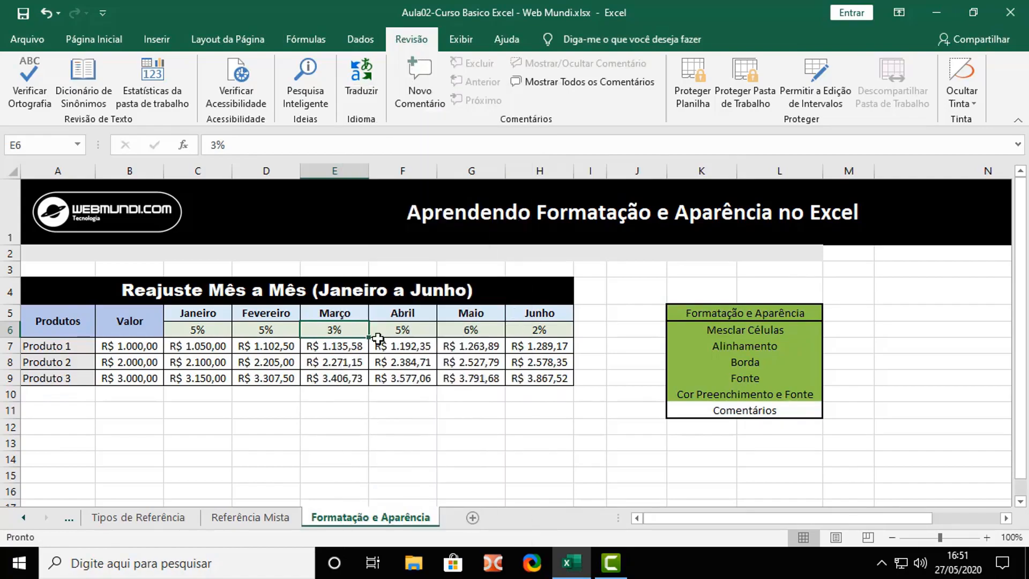
pyautogui.click(410, 328)
pyautogui.doubleClick(214, 329)
pyautogui.click(267, 346)
pyautogui.click(140, 316)
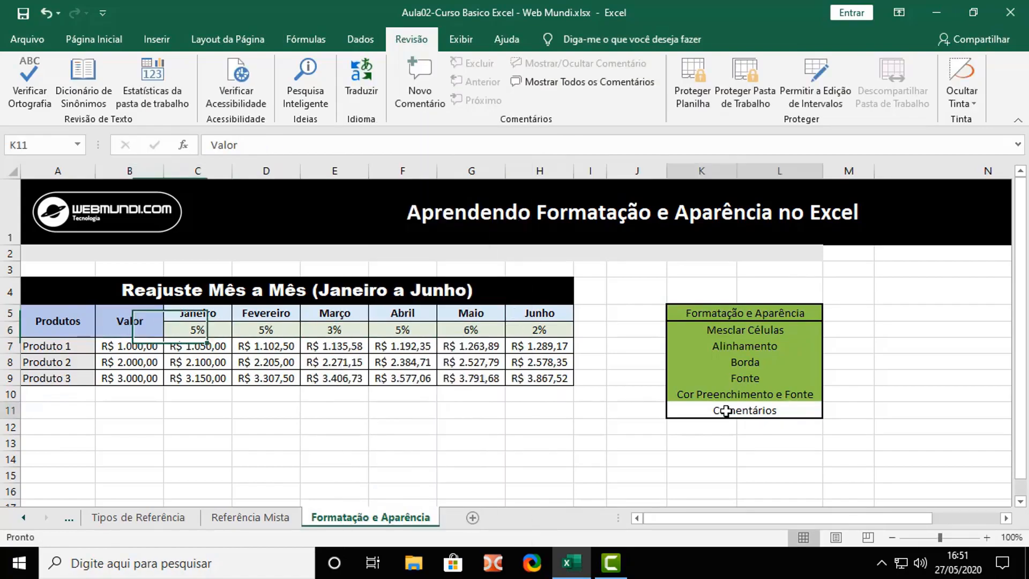
# - Select the Comentários item in K11 of the topic list for formatting
pyautogui.click(726, 411)
pyautogui.click(93, 39)
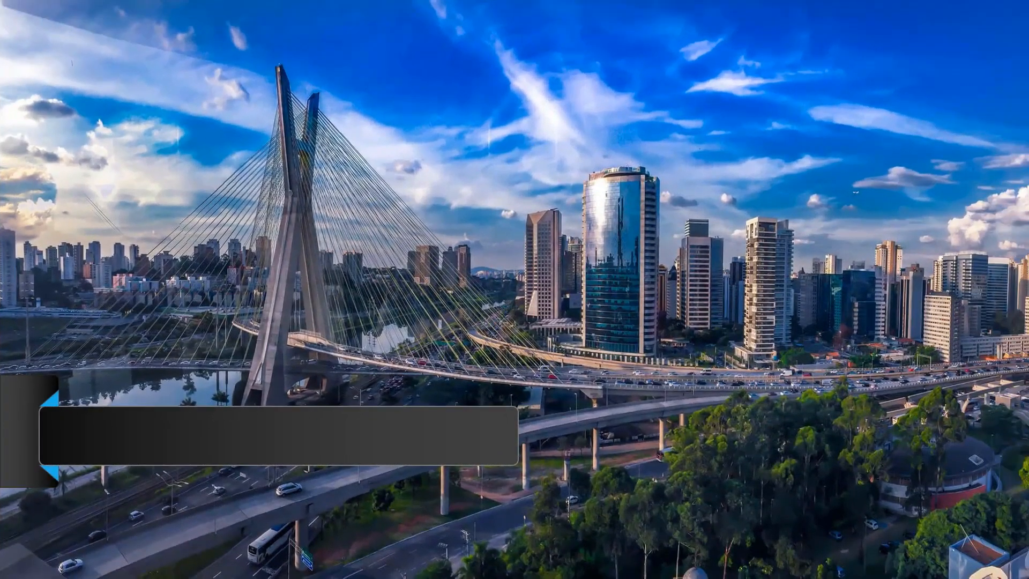